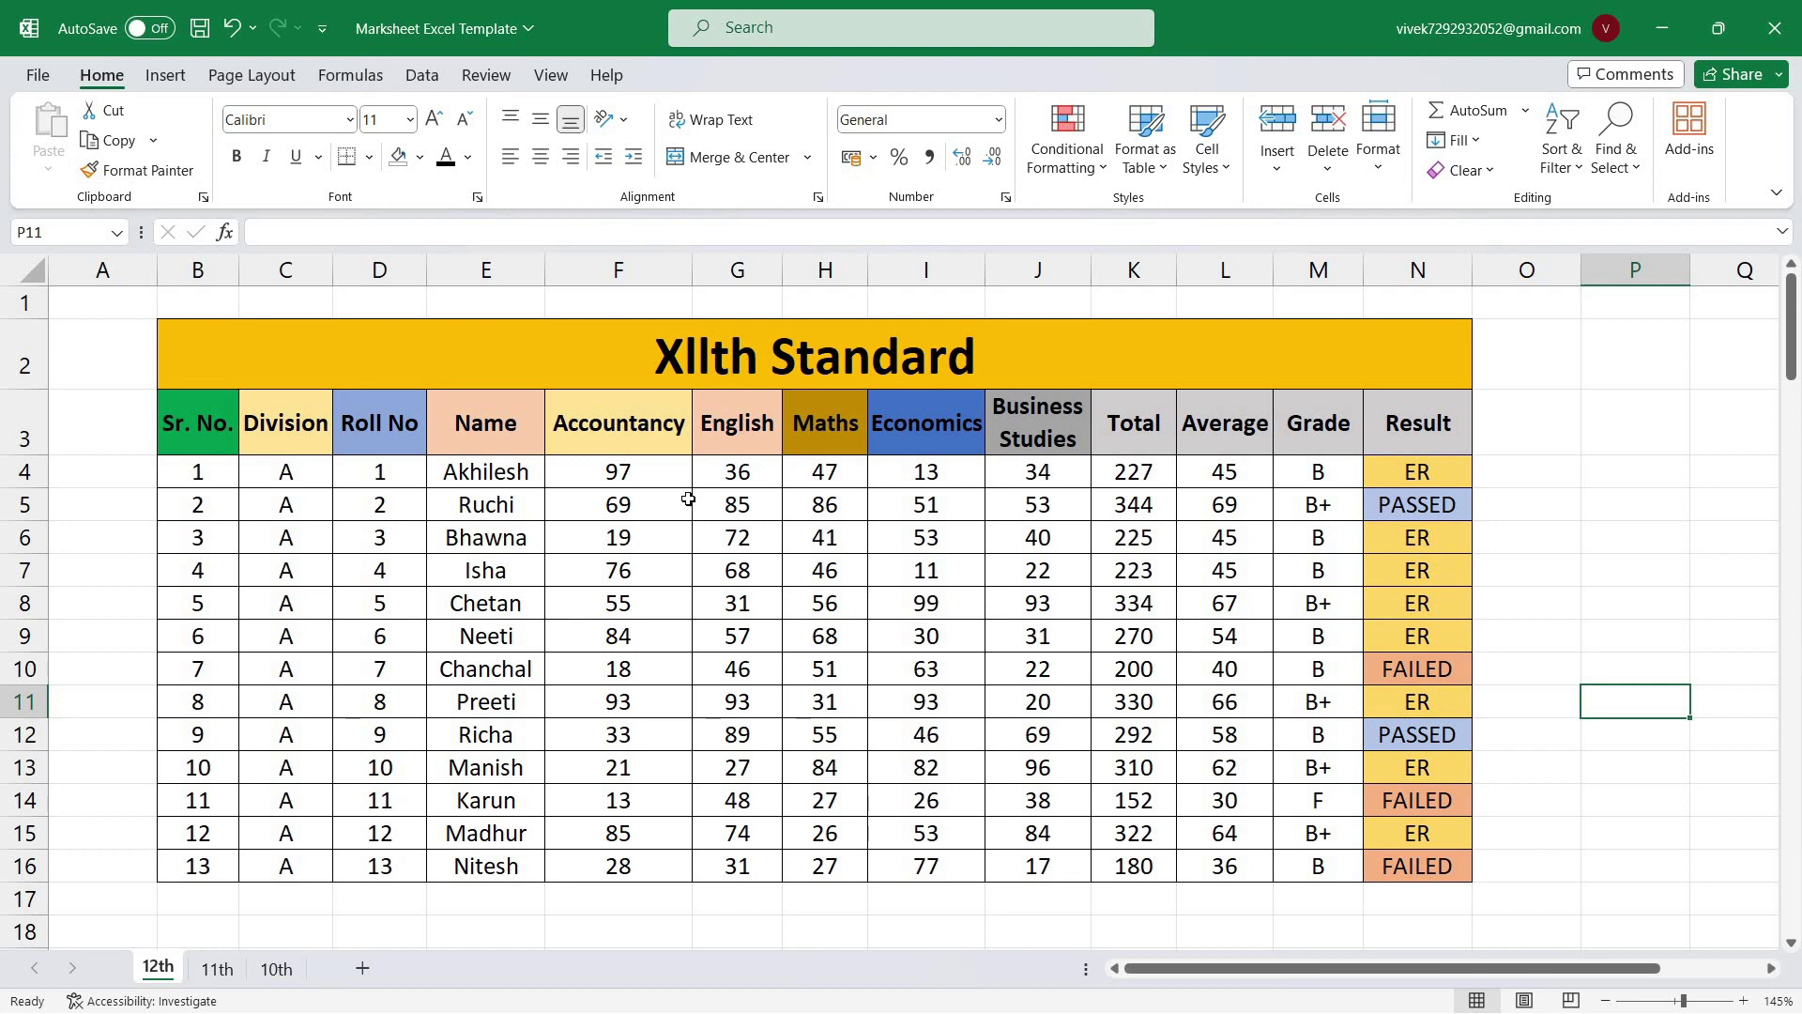
# Step: Compare the 12th, 11th and 10th sheets, checking the title cell, Division header and G5
pyautogui.click(473, 373)
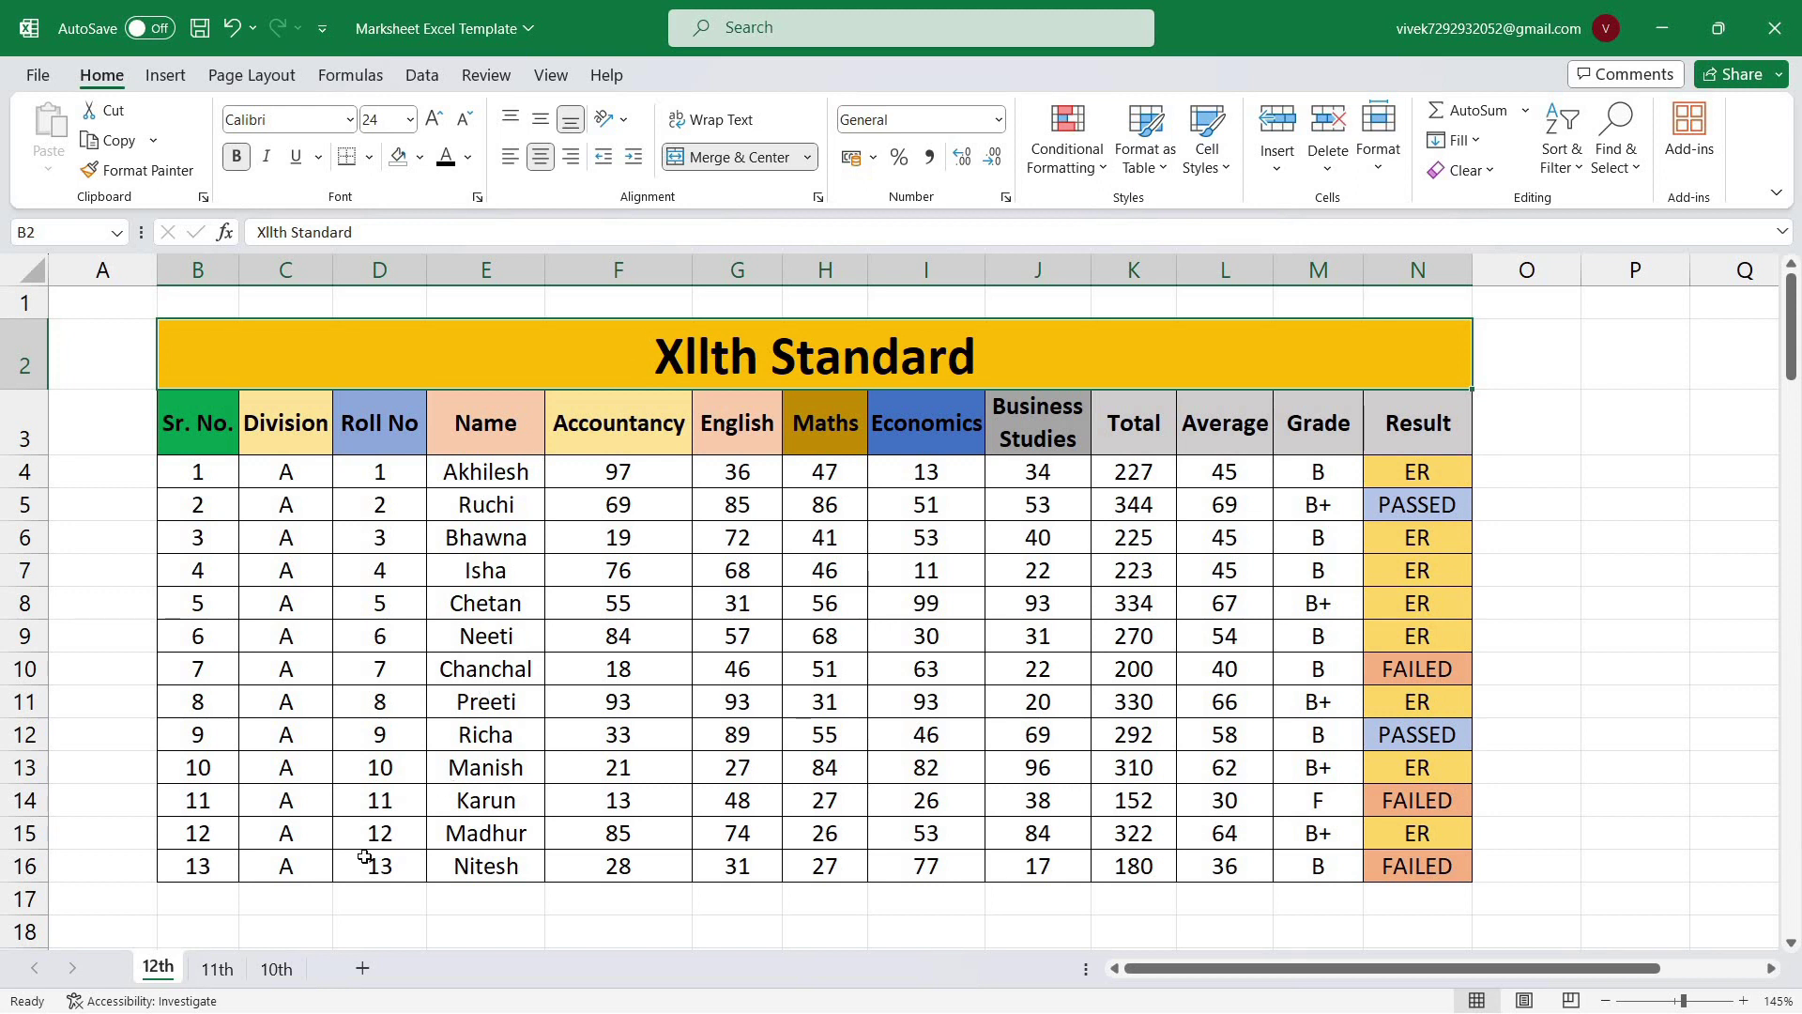
pyautogui.click(217, 969)
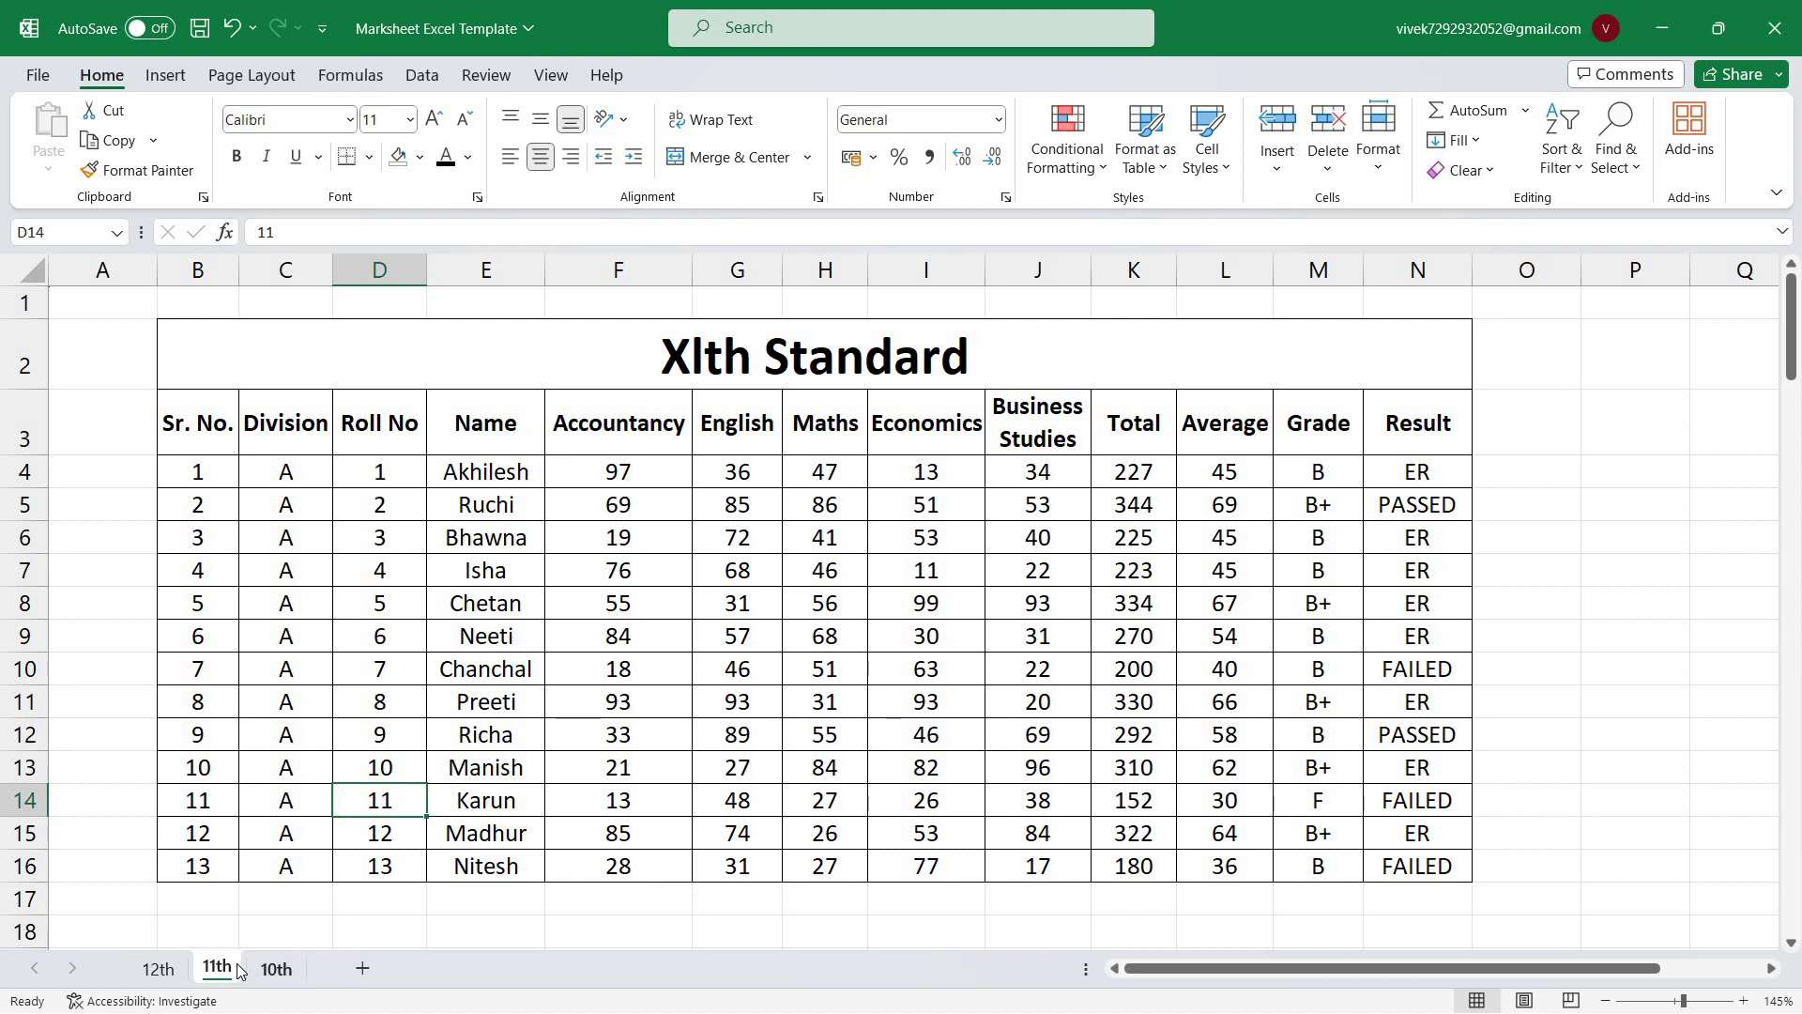
pyautogui.click(277, 968)
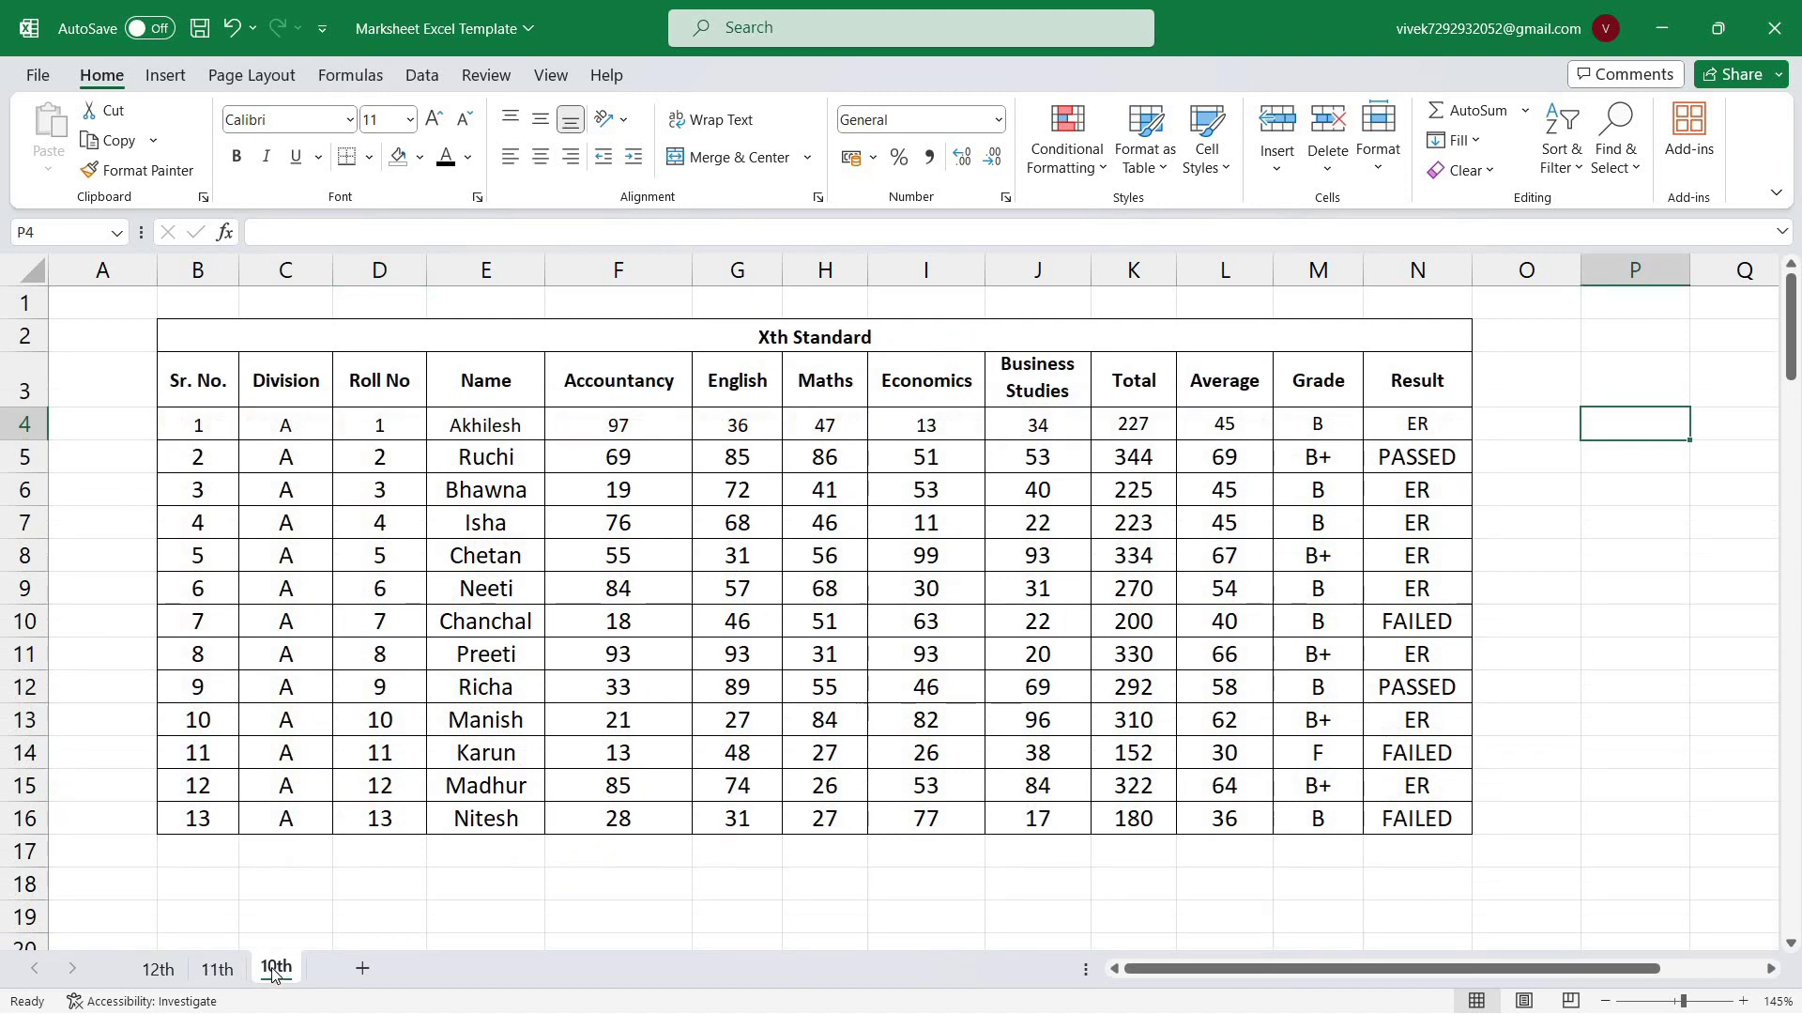
pyautogui.click(217, 968)
pyautogui.click(158, 969)
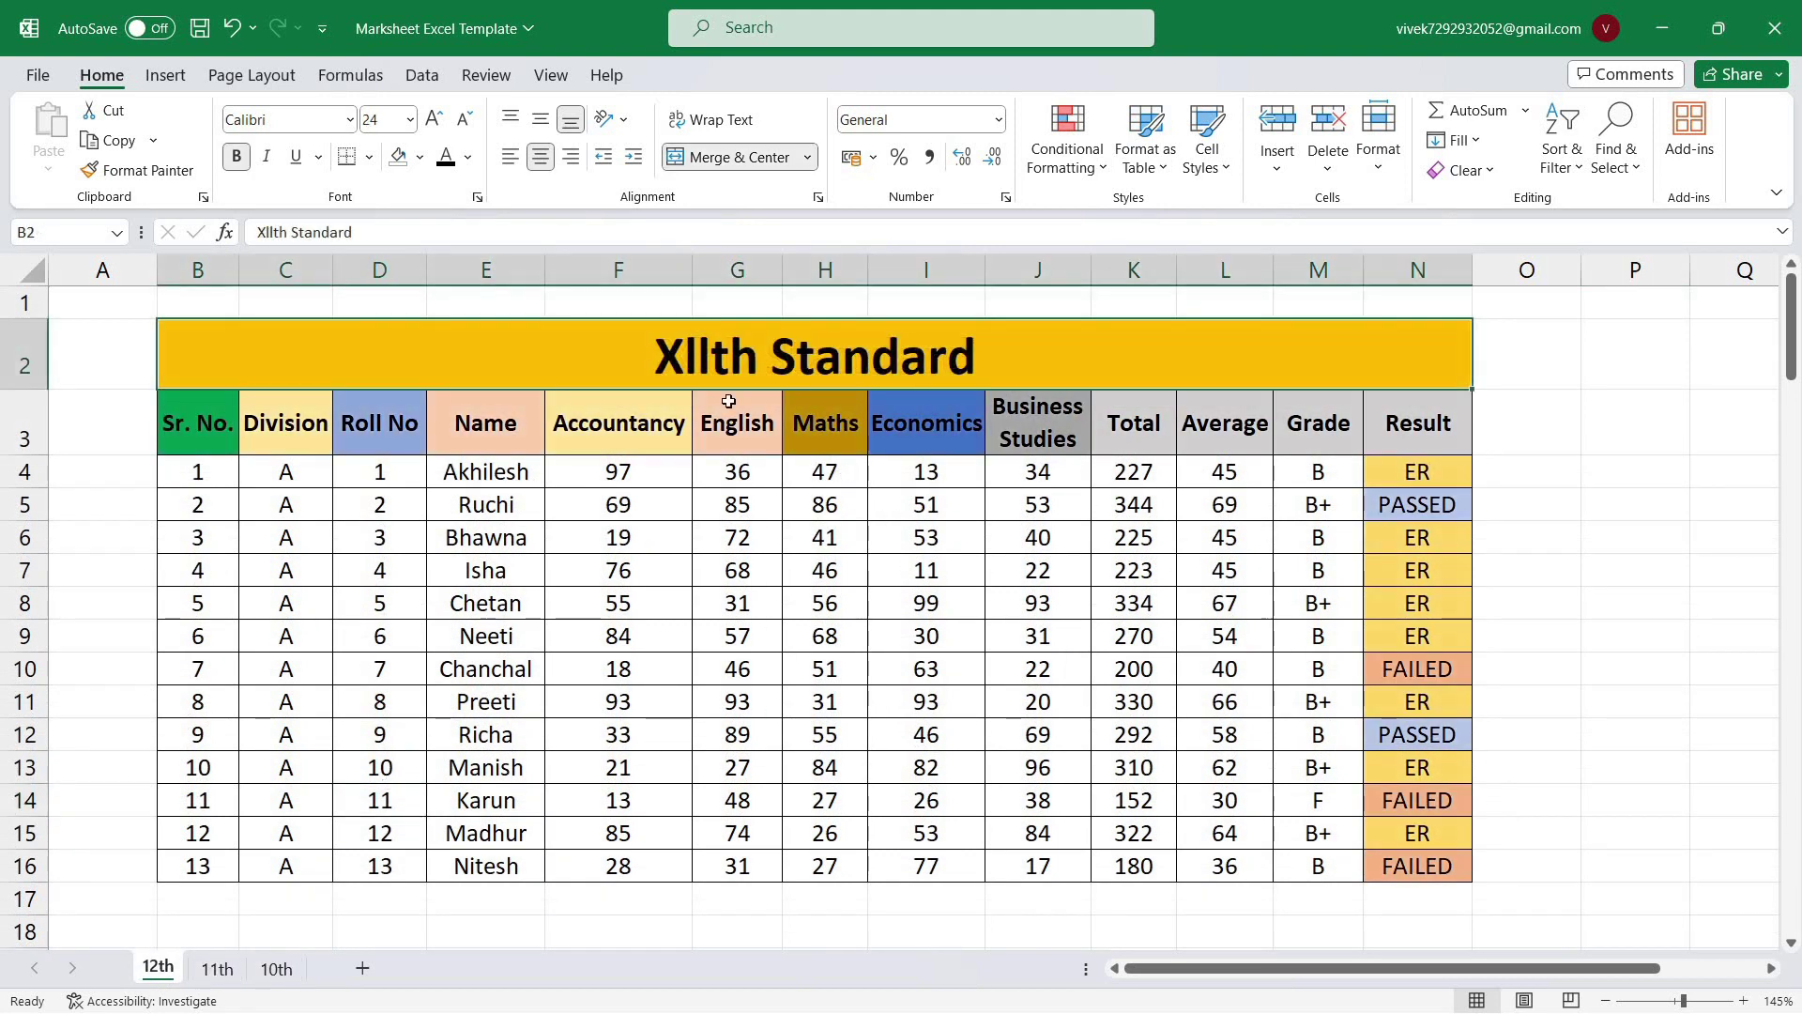
pyautogui.click(286, 443)
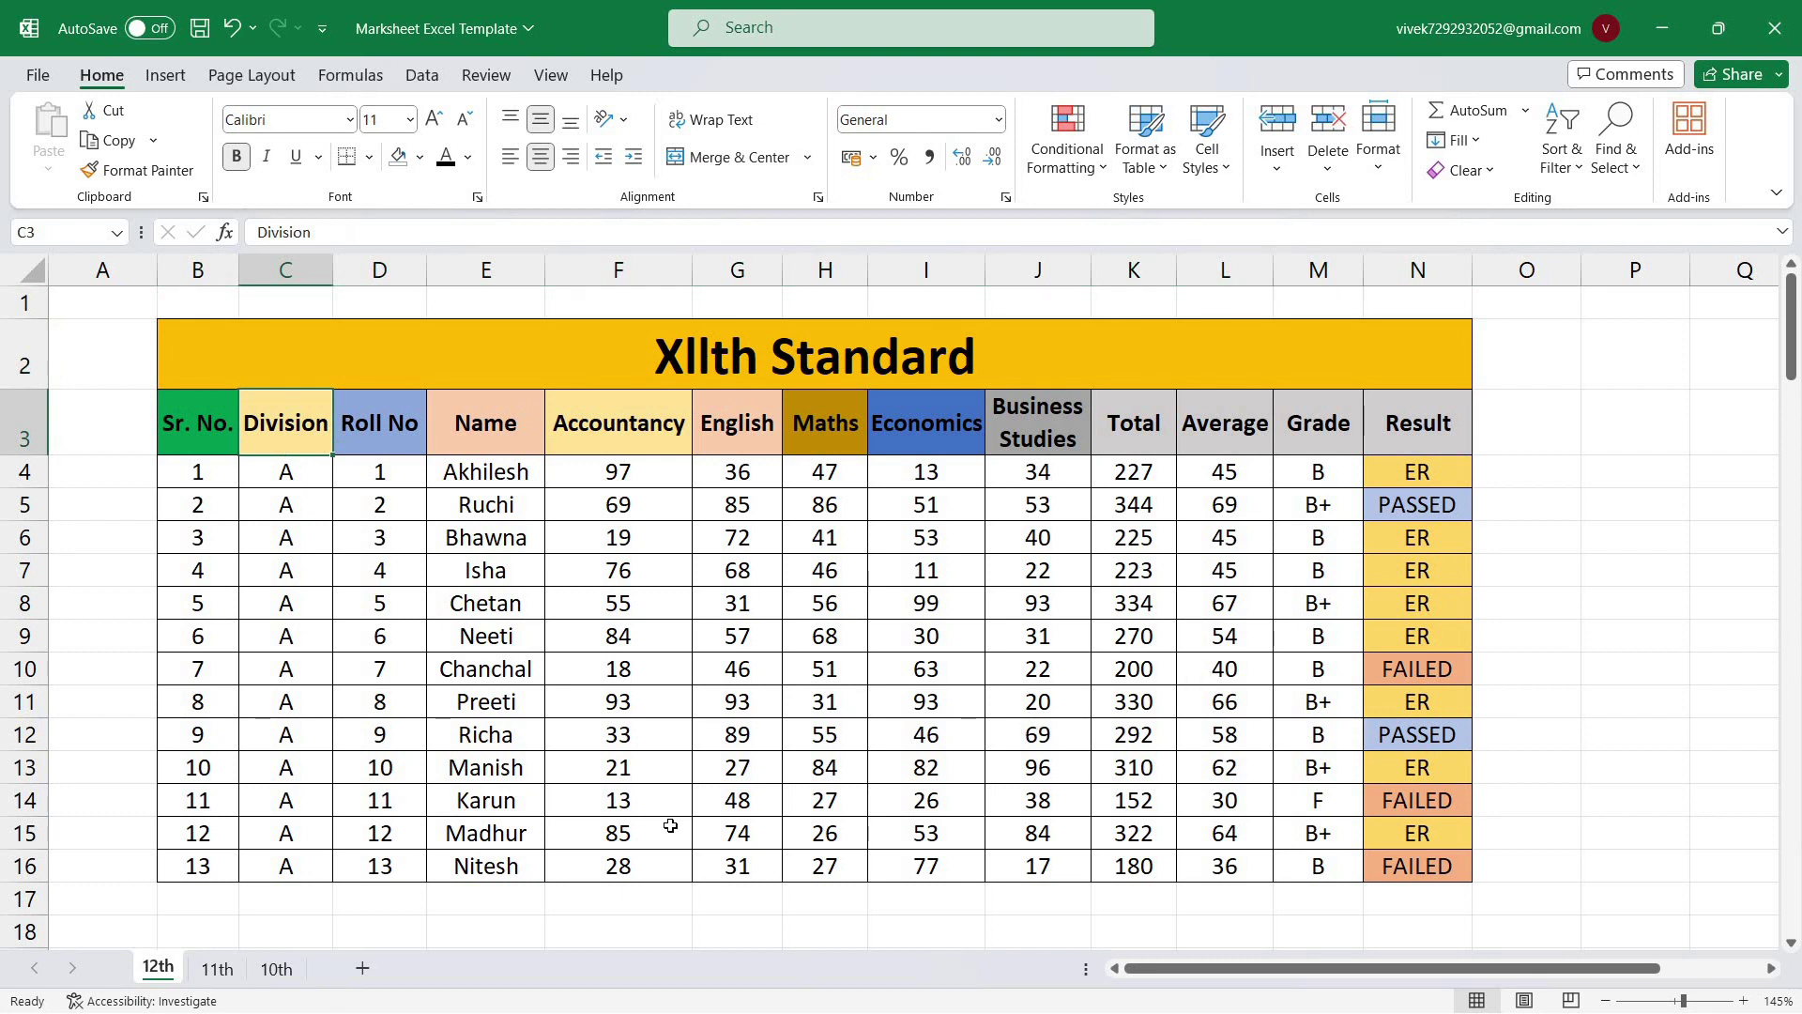
pyautogui.click(217, 969)
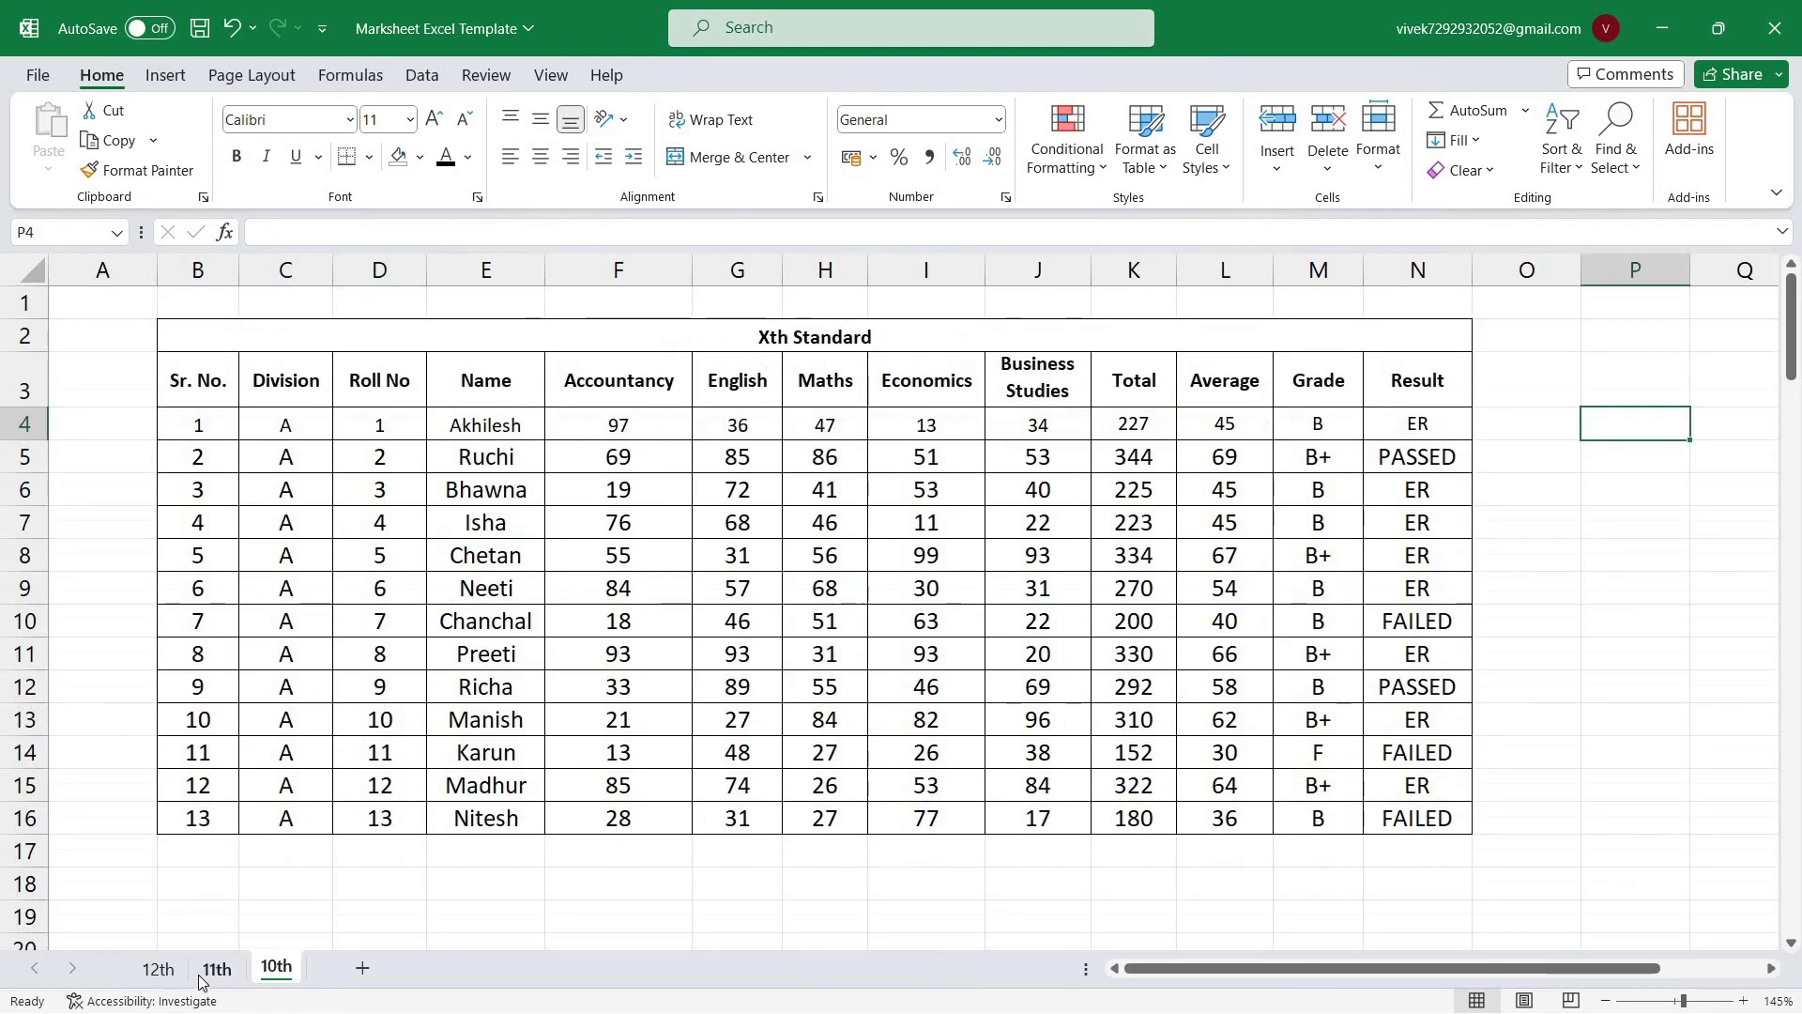
pyautogui.click(157, 968)
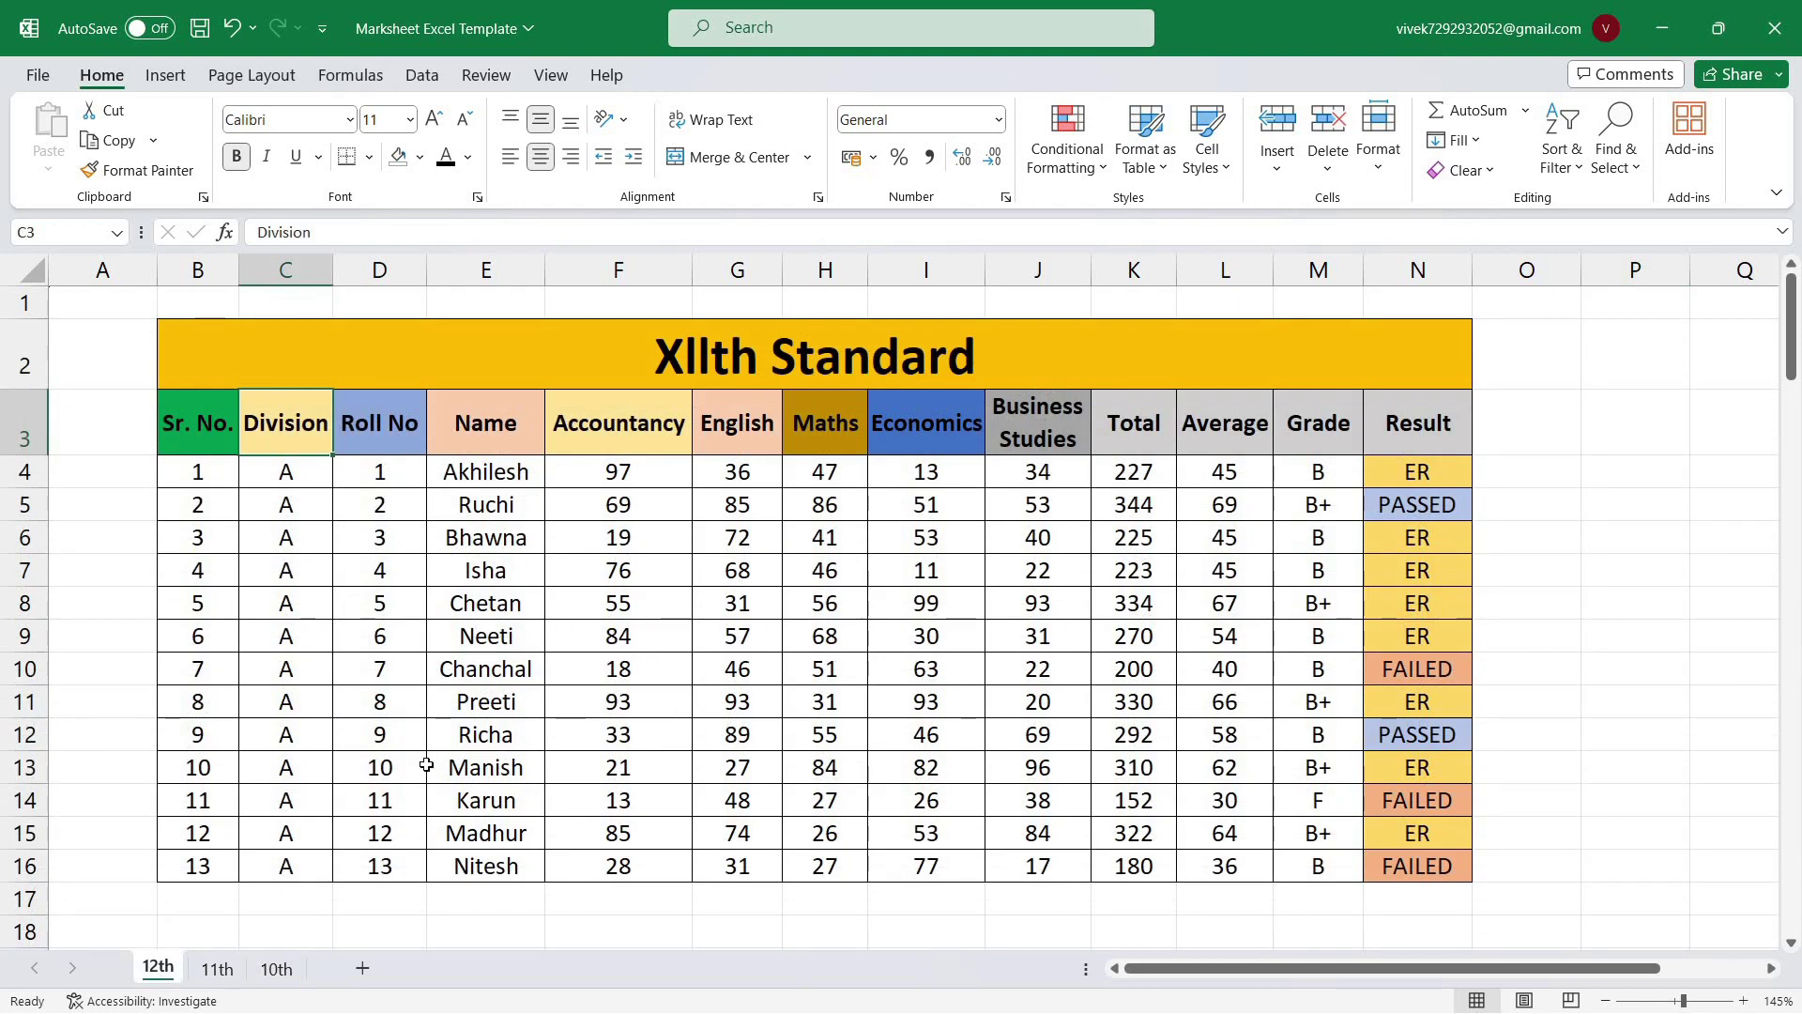
pyautogui.click(736, 505)
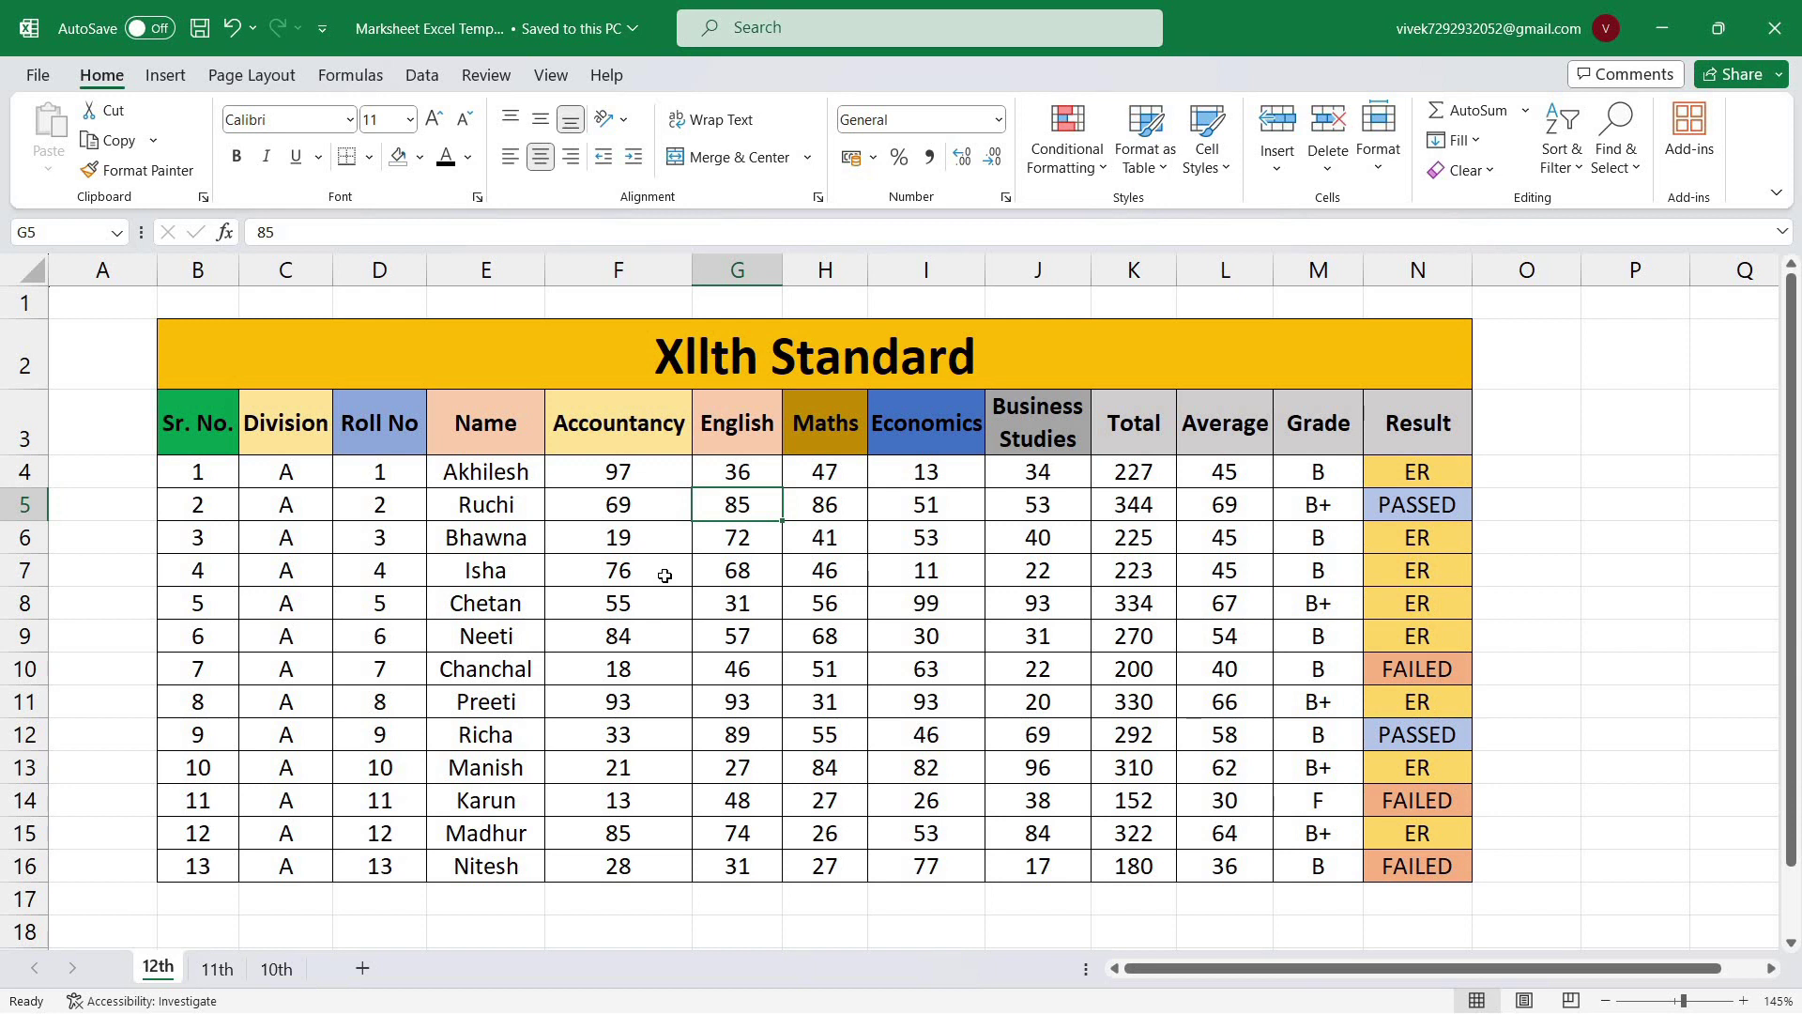
pyautogui.click(483, 349)
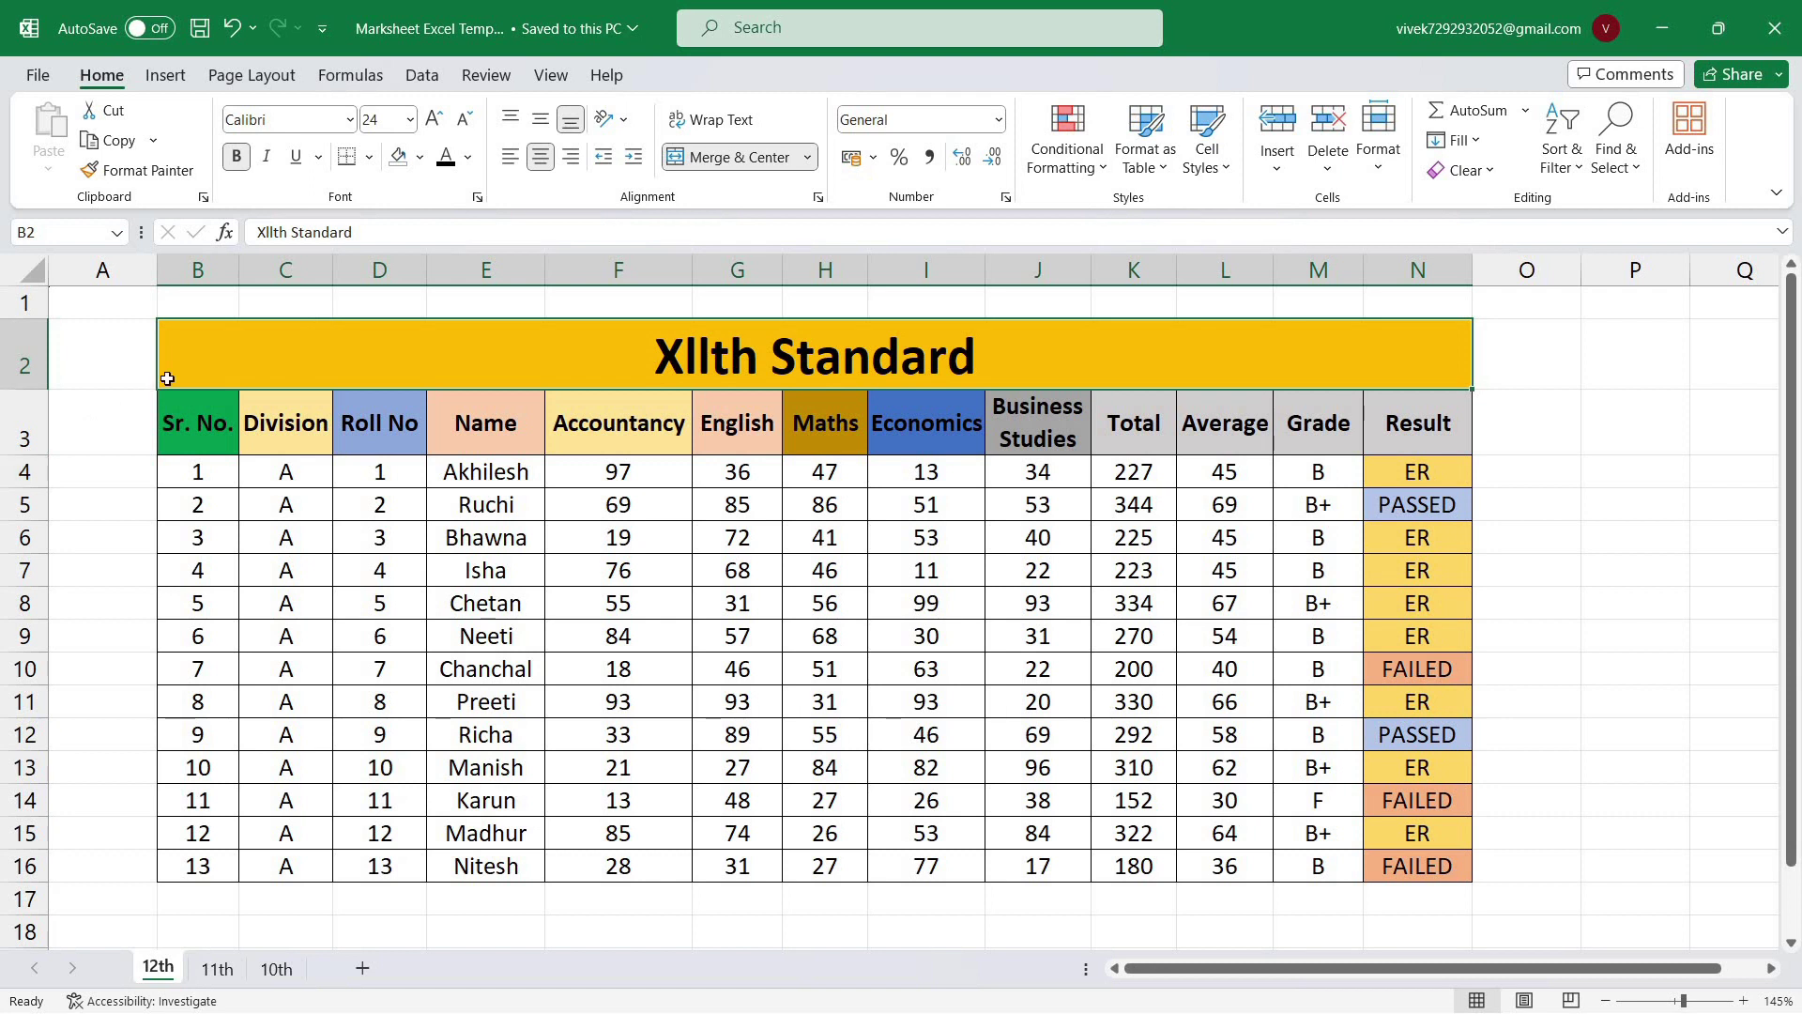
# Step: Select the XIIth Standard marksheet from B2 to N16, redoing an incomplete first selection
pyautogui.moveTo(192, 360)
pyautogui.mouseDown()
pyautogui.moveTo(917, 772)
pyautogui.moveTo(905, 877)
pyautogui.mouseUp()
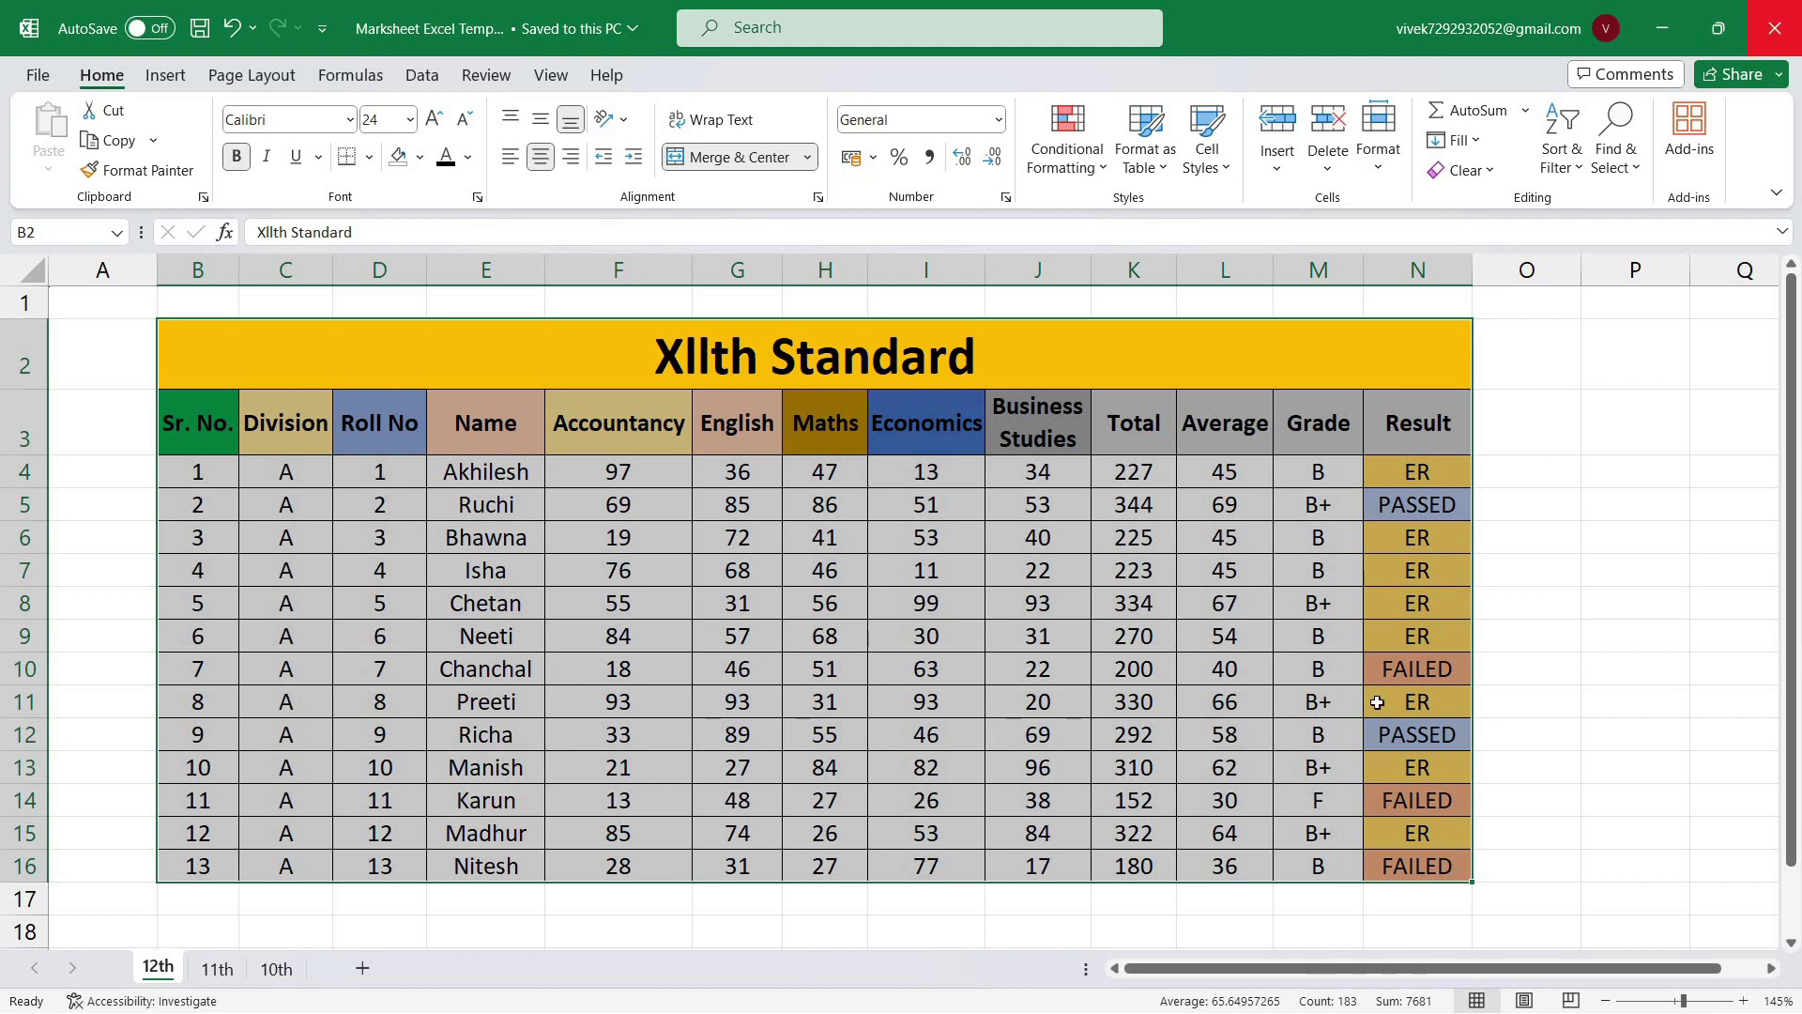
pyautogui.click(1528, 597)
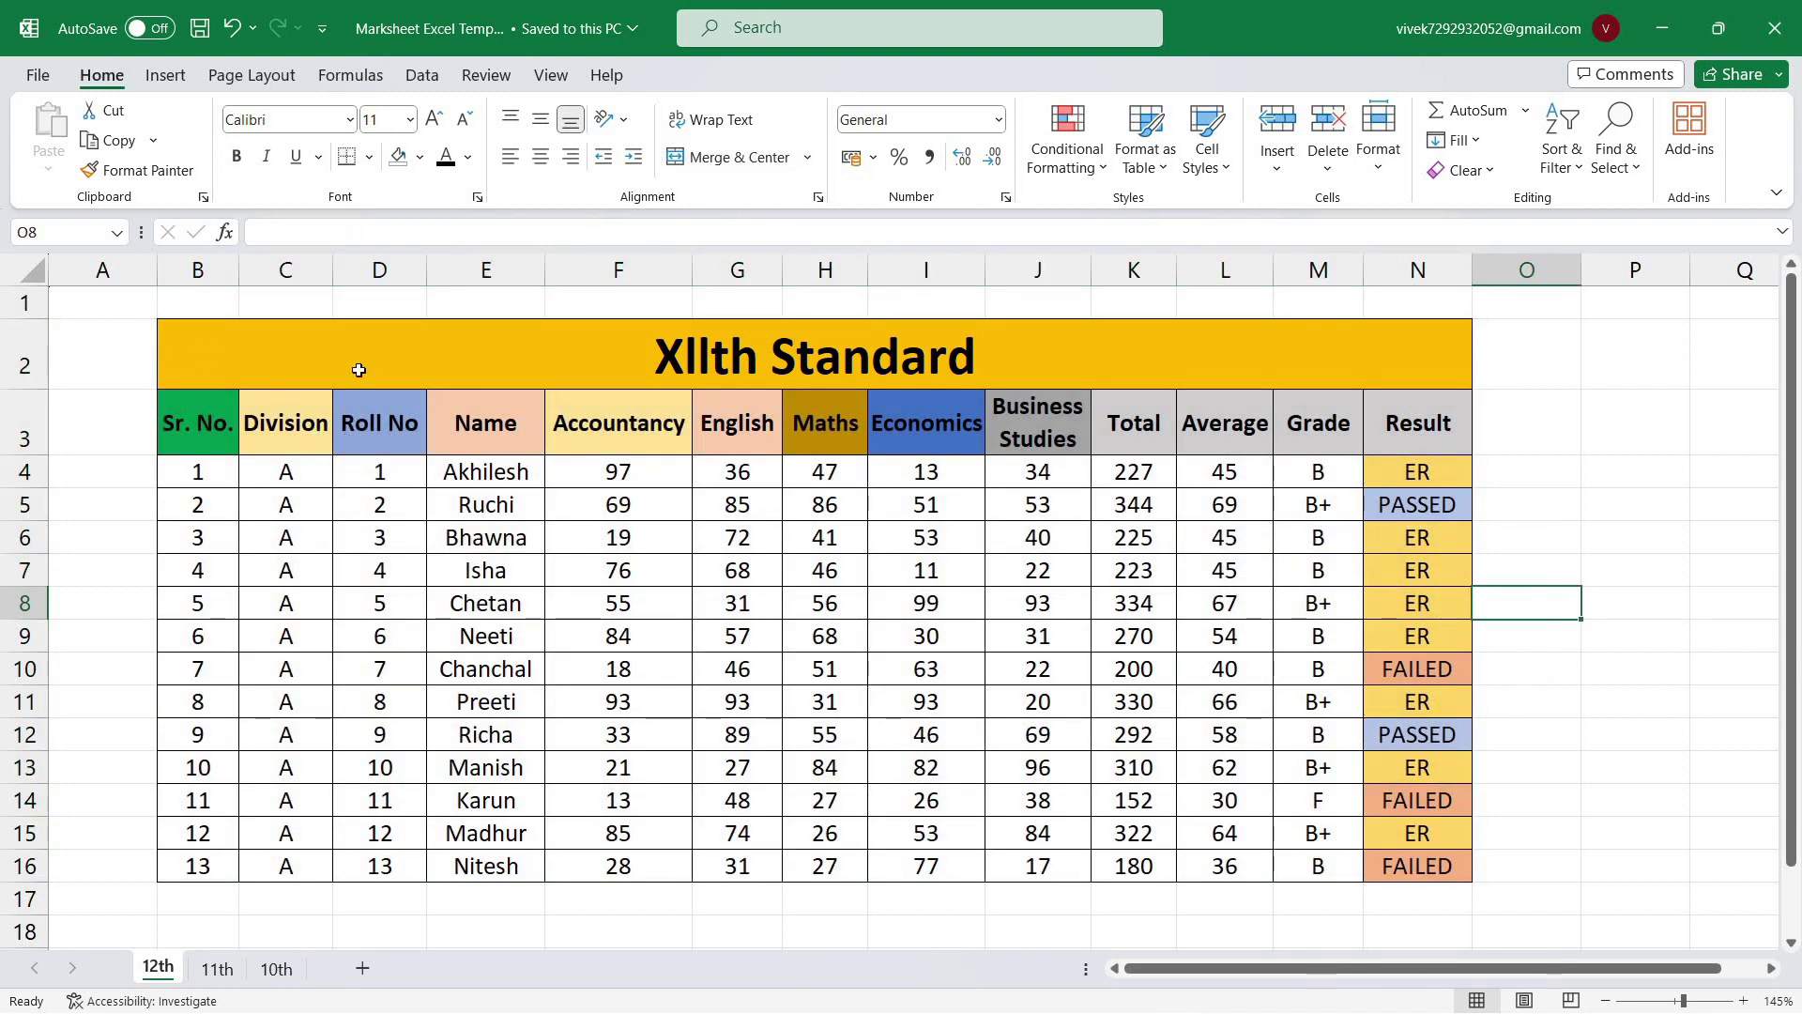
pyautogui.moveTo(360, 371); pyautogui.dragTo(1099, 857)
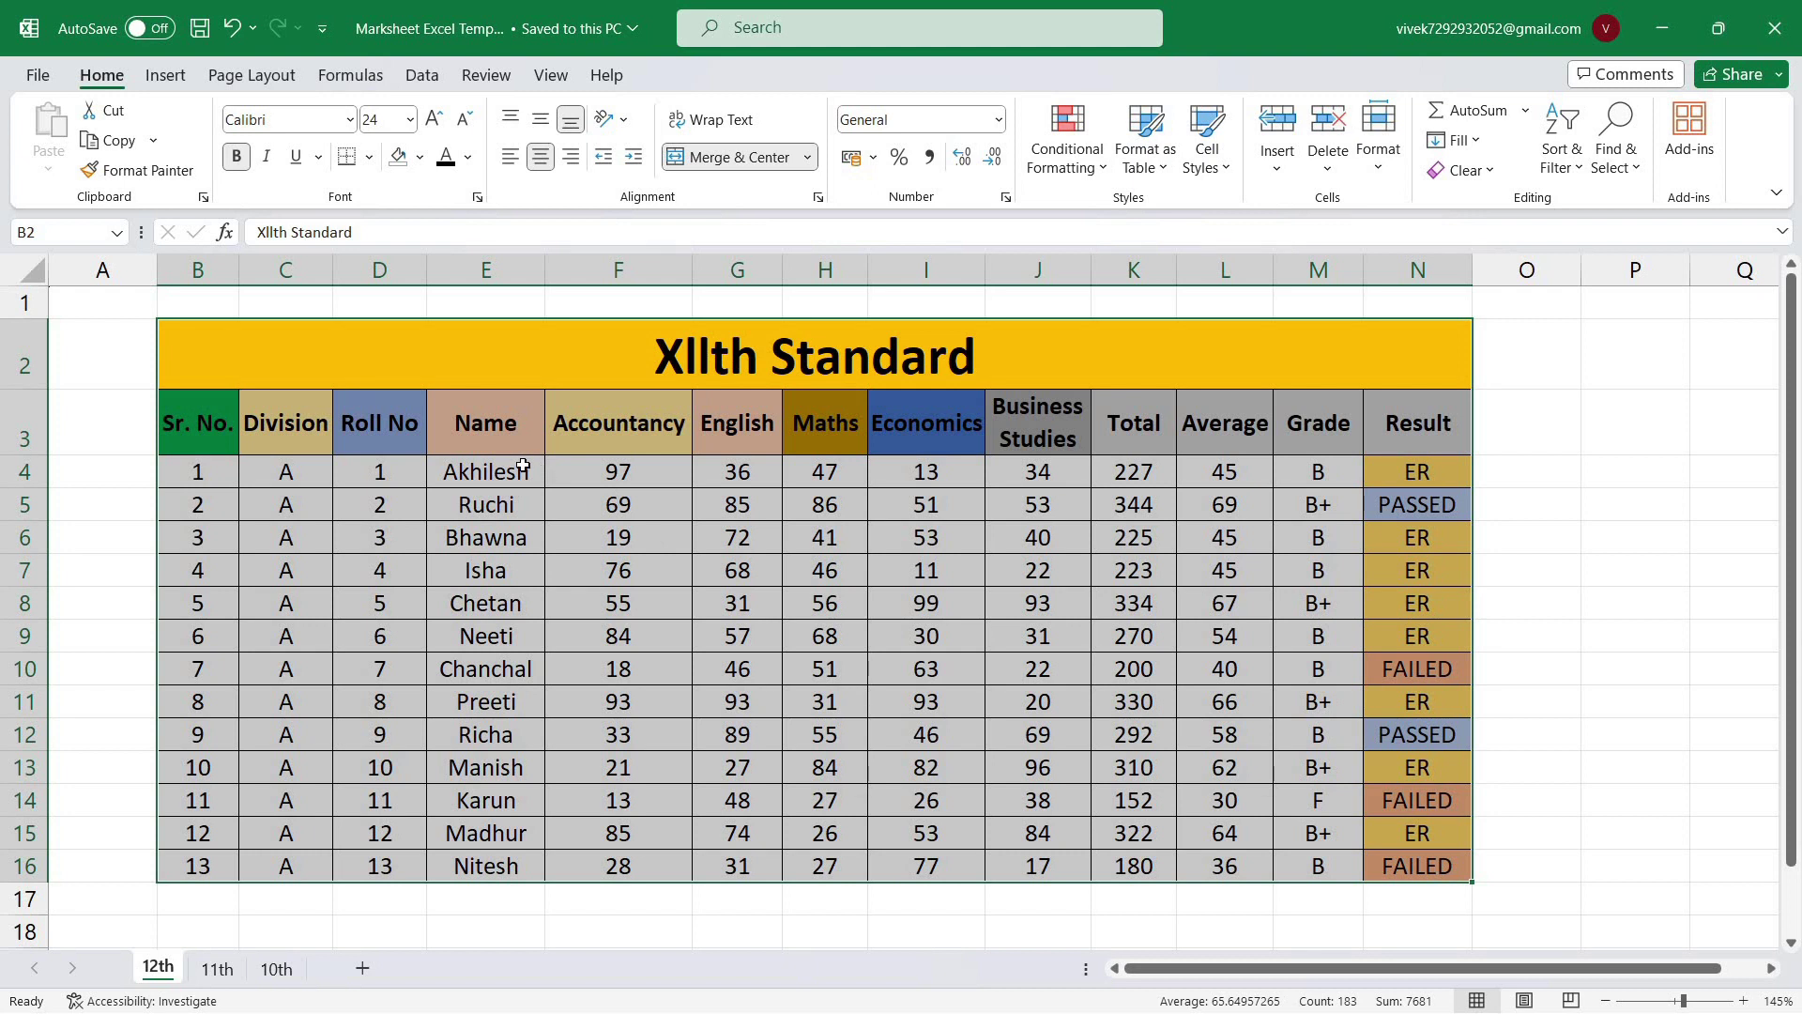
# Step: Paint the B2:N16 marksheet formatting onto range P2:Z16 with Format Painter
pyautogui.click(114, 178)
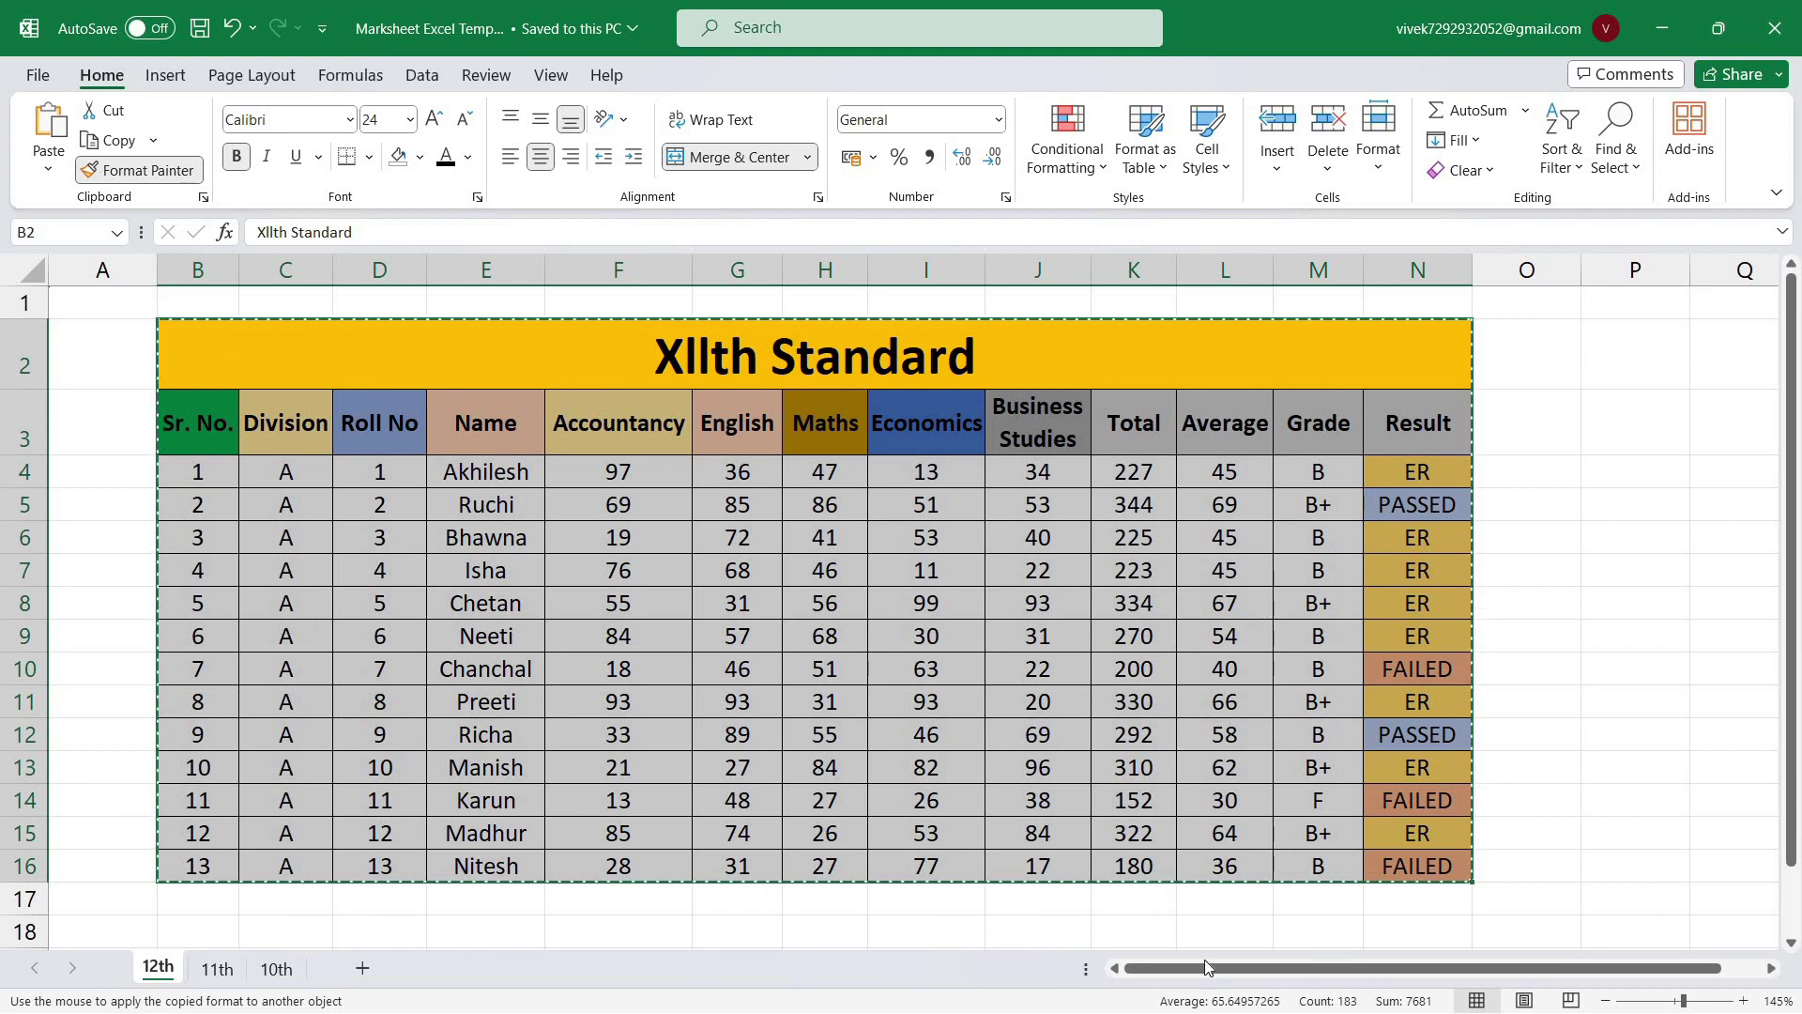
pyautogui.moveTo(1209, 975); pyautogui.dragTo(1248, 975)
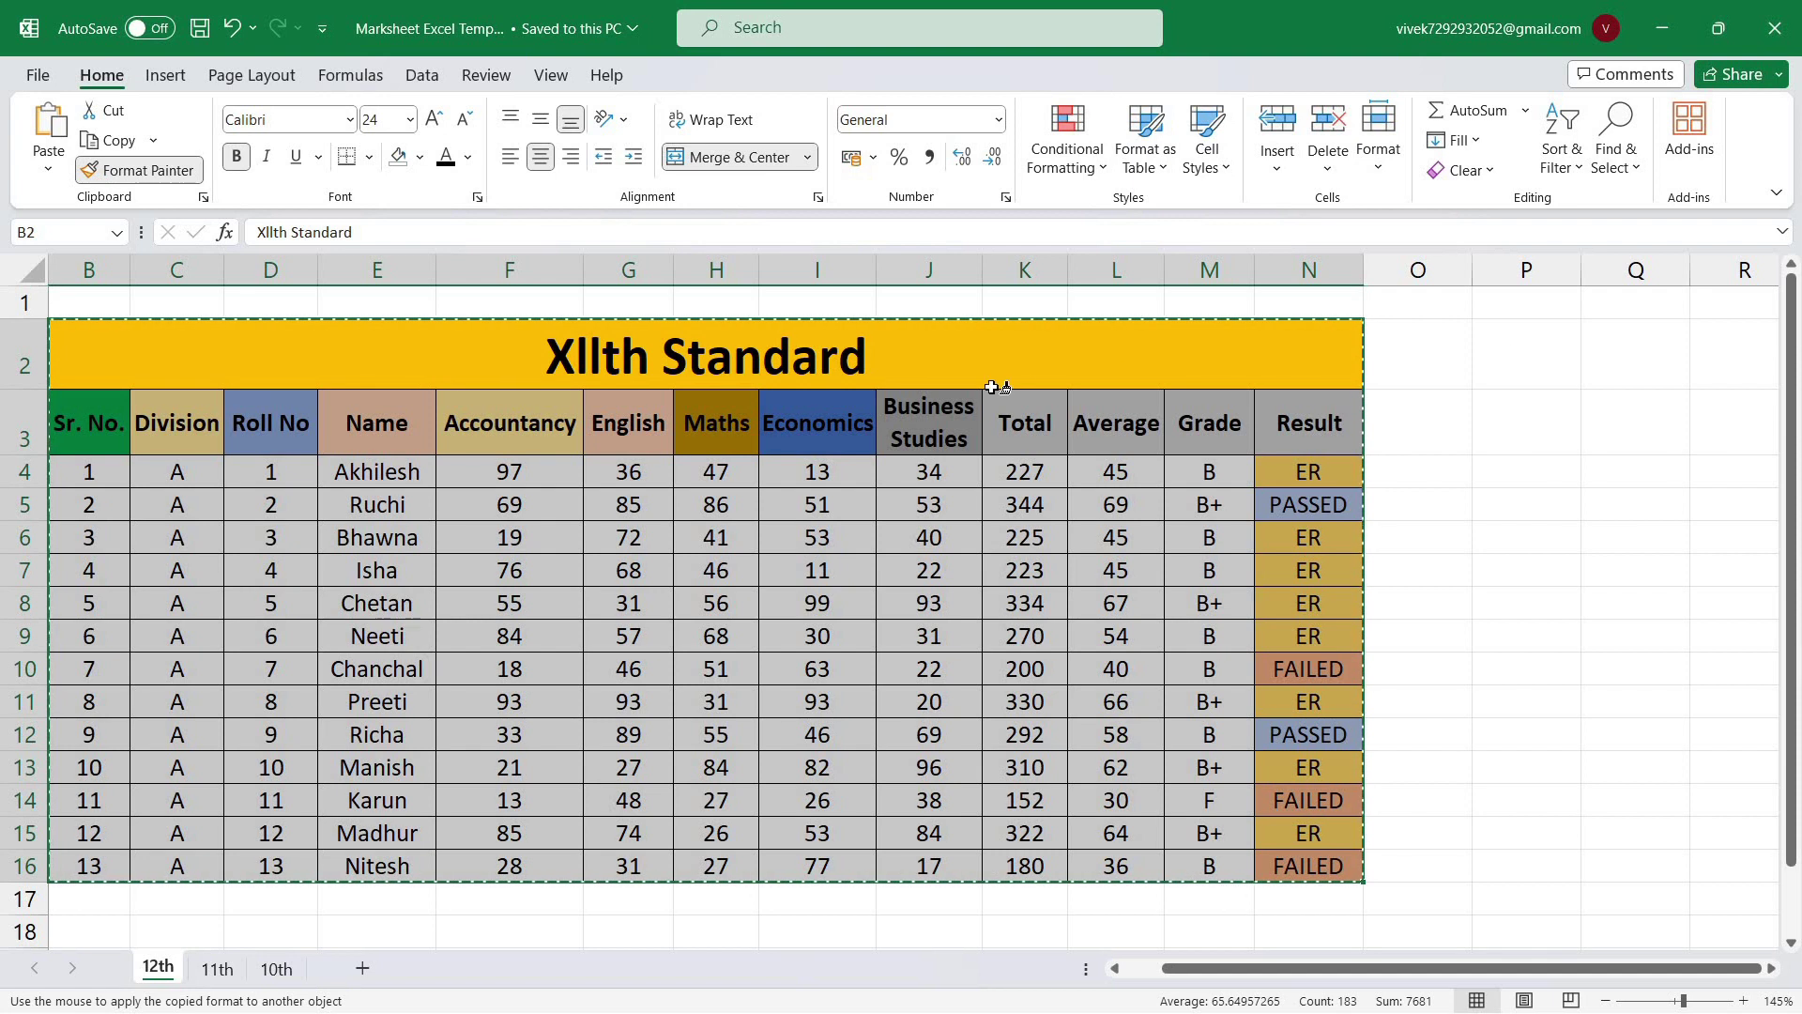
pyautogui.click(1539, 355)
pyautogui.moveTo(1611, 355); pyautogui.dragTo(1785, 365)
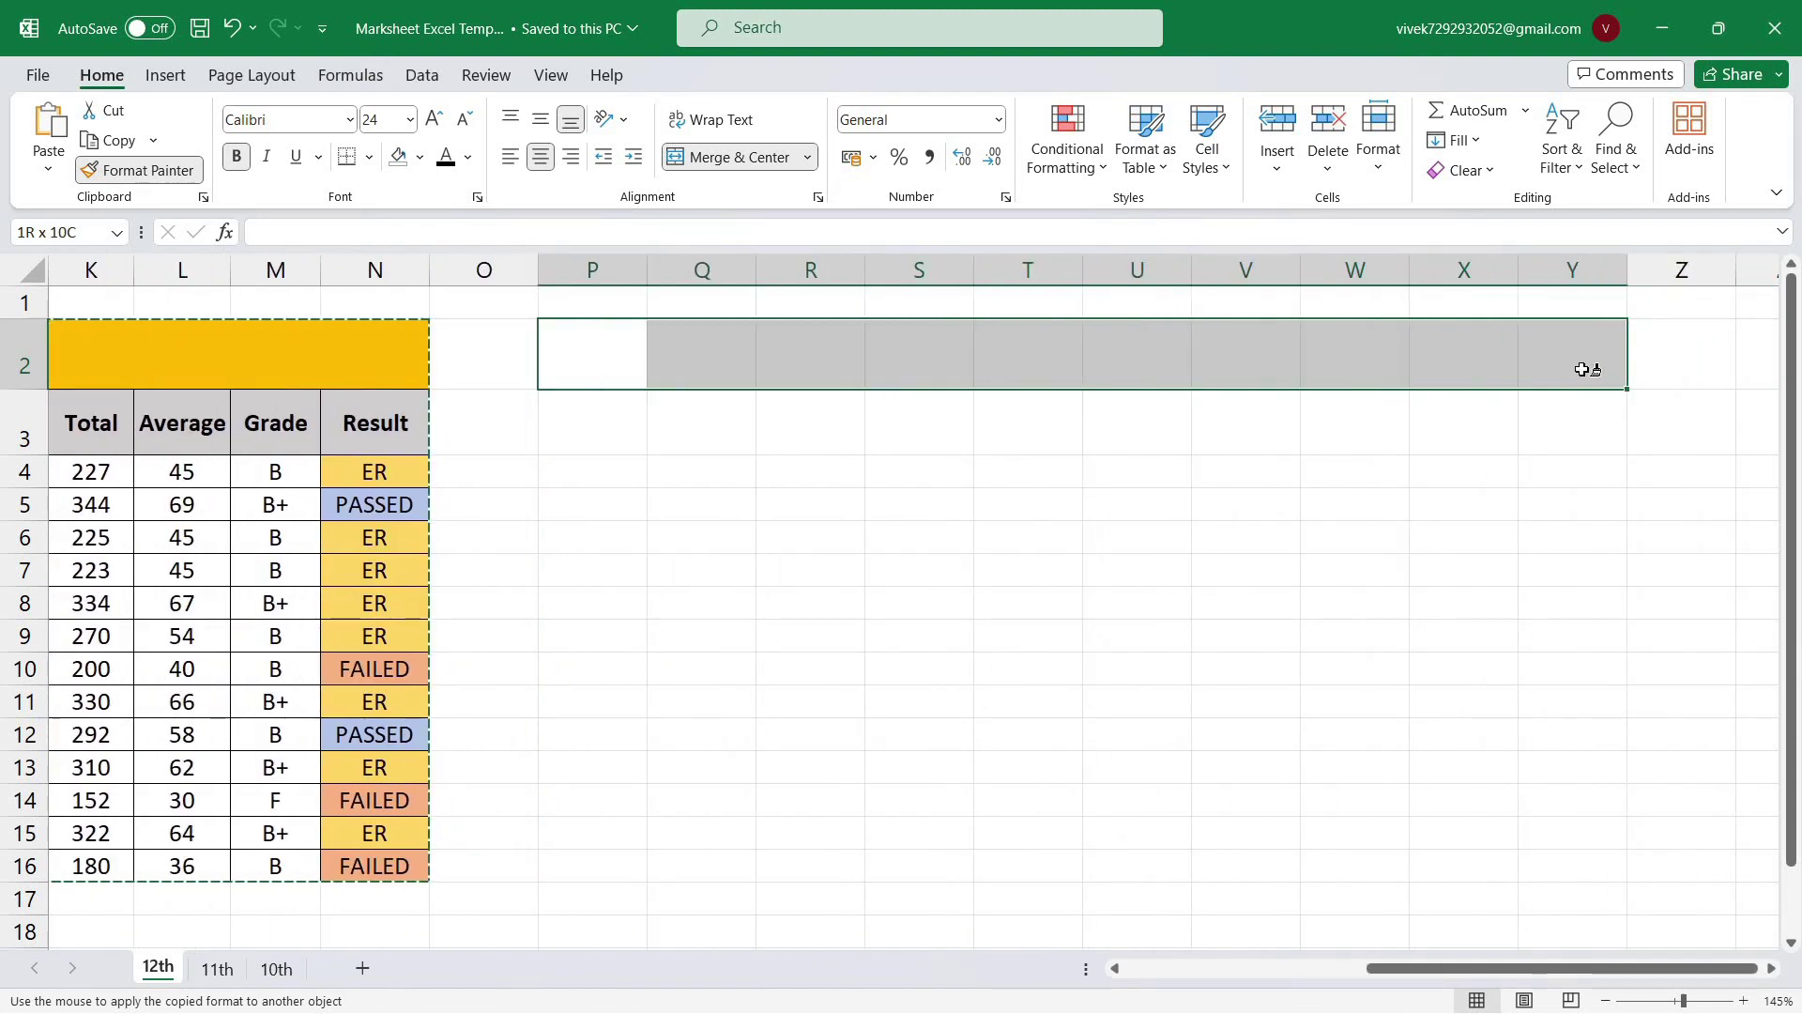
pyautogui.moveTo(1785, 365)
pyautogui.mouseDown()
pyautogui.moveTo(1638, 386)
pyautogui.moveTo(1641, 864)
pyautogui.mouseUp()
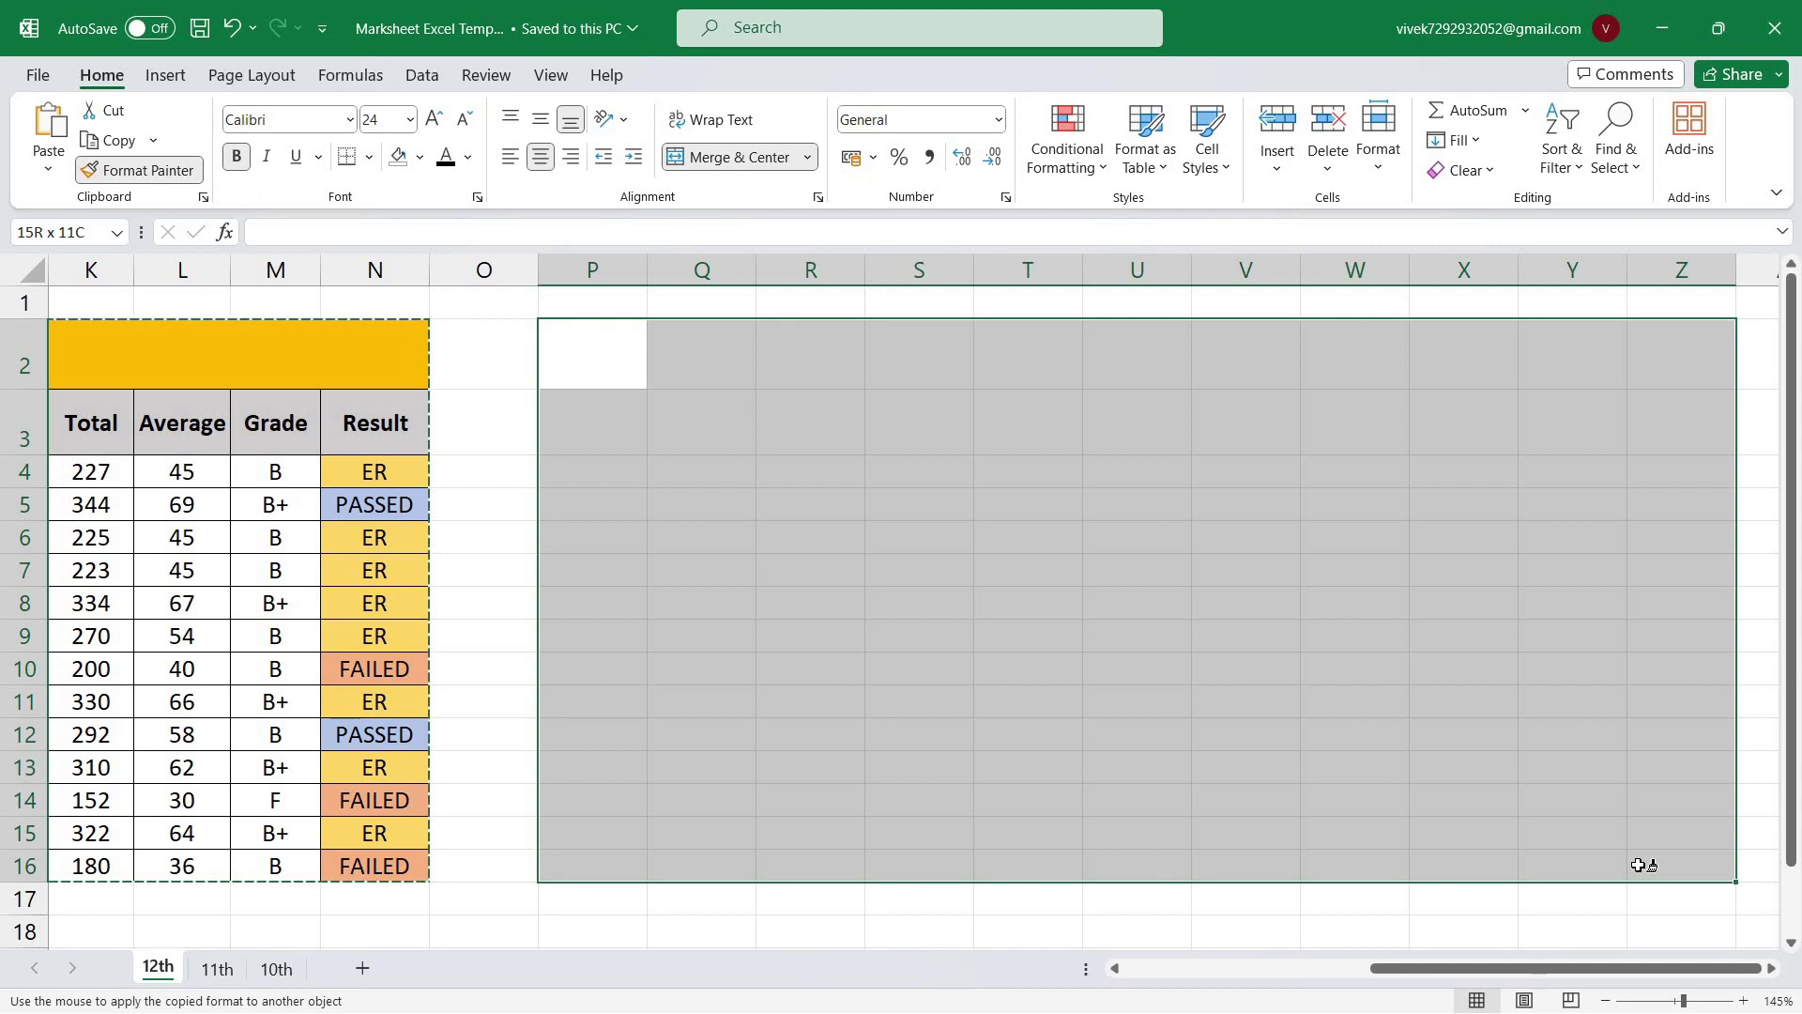
pyautogui.moveTo(1641, 865); pyautogui.dragTo(1641, 865)
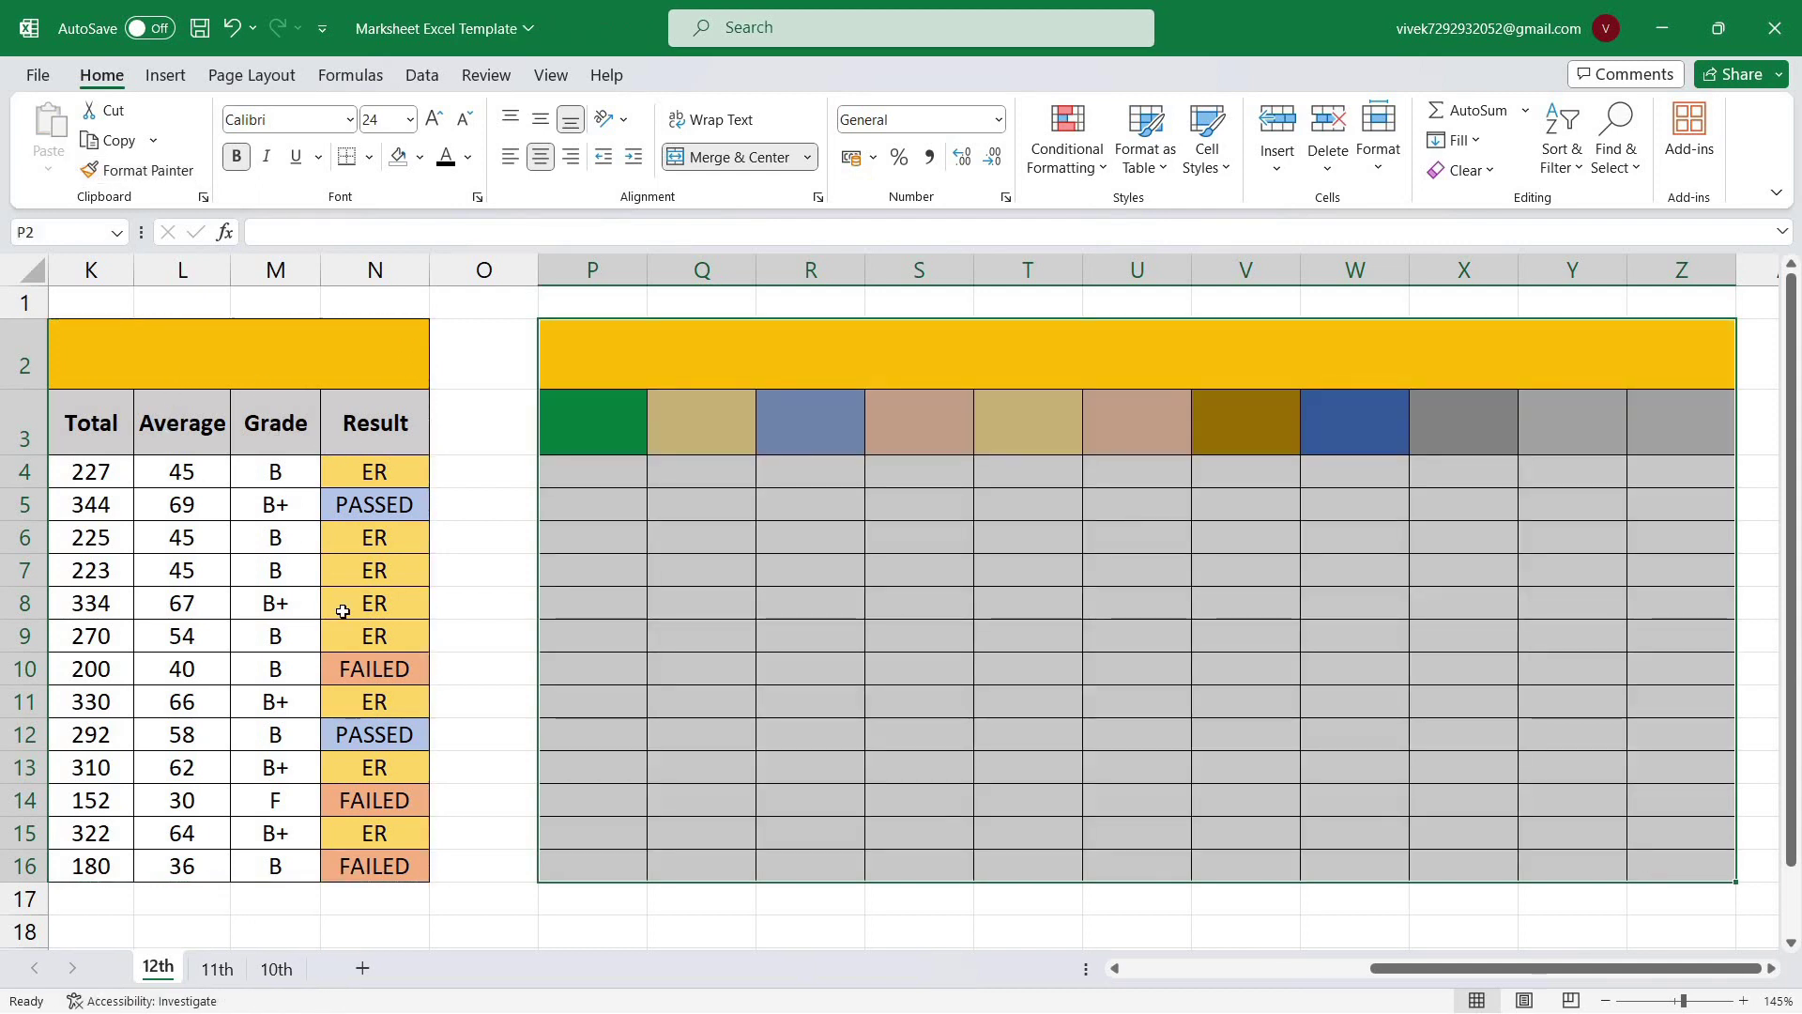
pyautogui.moveTo(1412, 969)
pyautogui.mouseDown()
pyautogui.moveTo(1183, 956)
pyautogui.moveTo(1481, 907)
pyautogui.moveTo(1478, 849)
pyautogui.mouseUp()
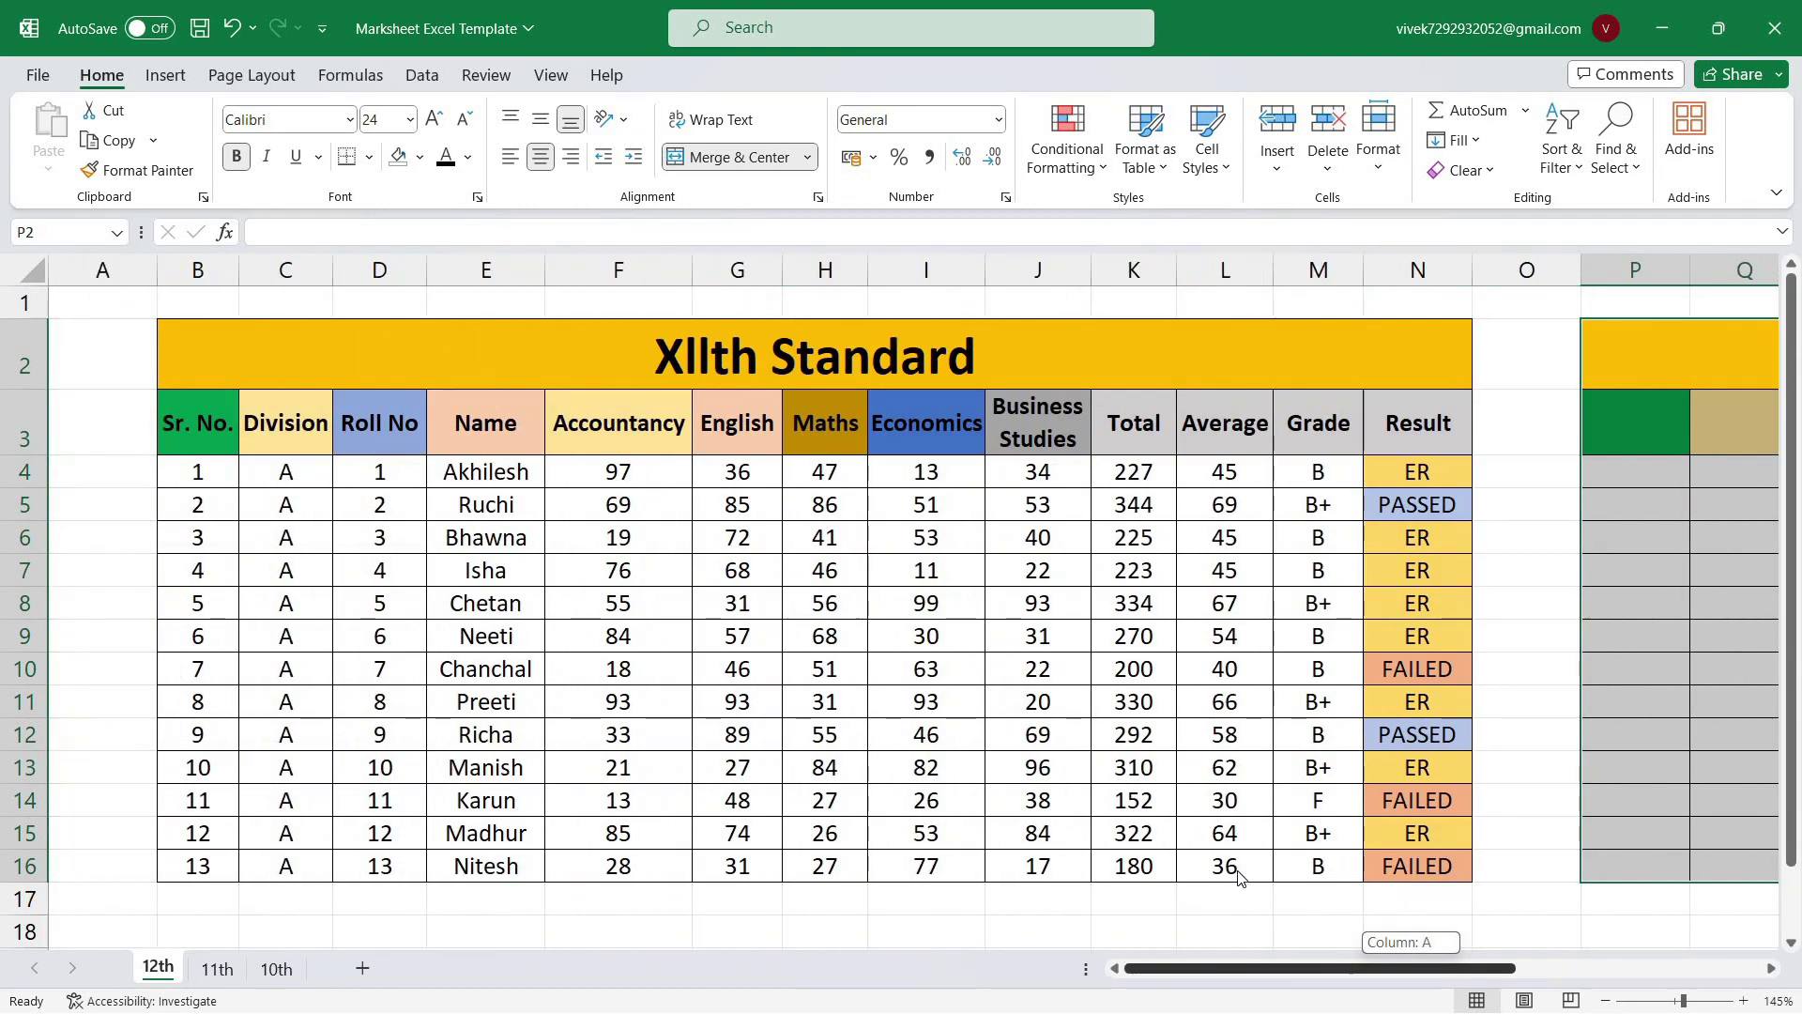
pyautogui.moveTo(1478, 849)
pyautogui.mouseDown()
pyautogui.moveTo(1147, 834)
pyautogui.moveTo(1190, 813)
pyautogui.moveTo(716, 289)
pyautogui.mouseUp()
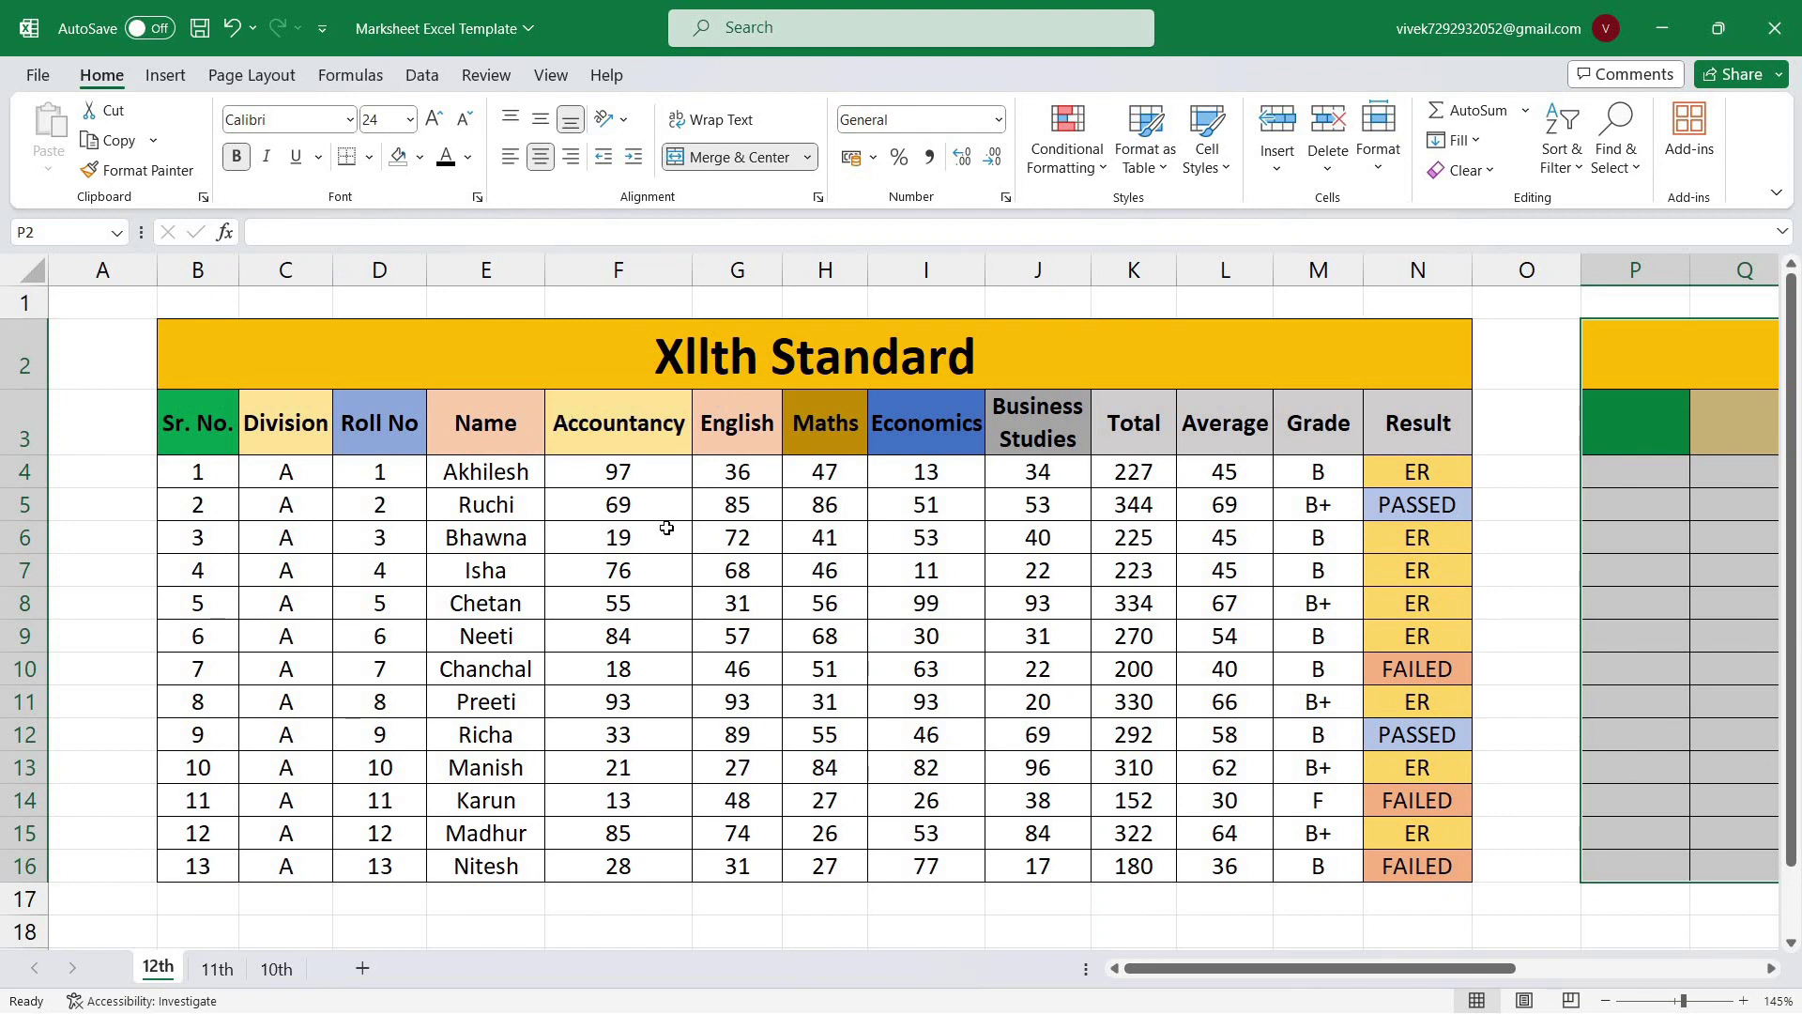
pyautogui.moveTo(1127, 968)
pyautogui.mouseDown()
pyautogui.moveTo(1251, 968)
pyautogui.moveTo(1165, 969)
pyautogui.mouseUp()
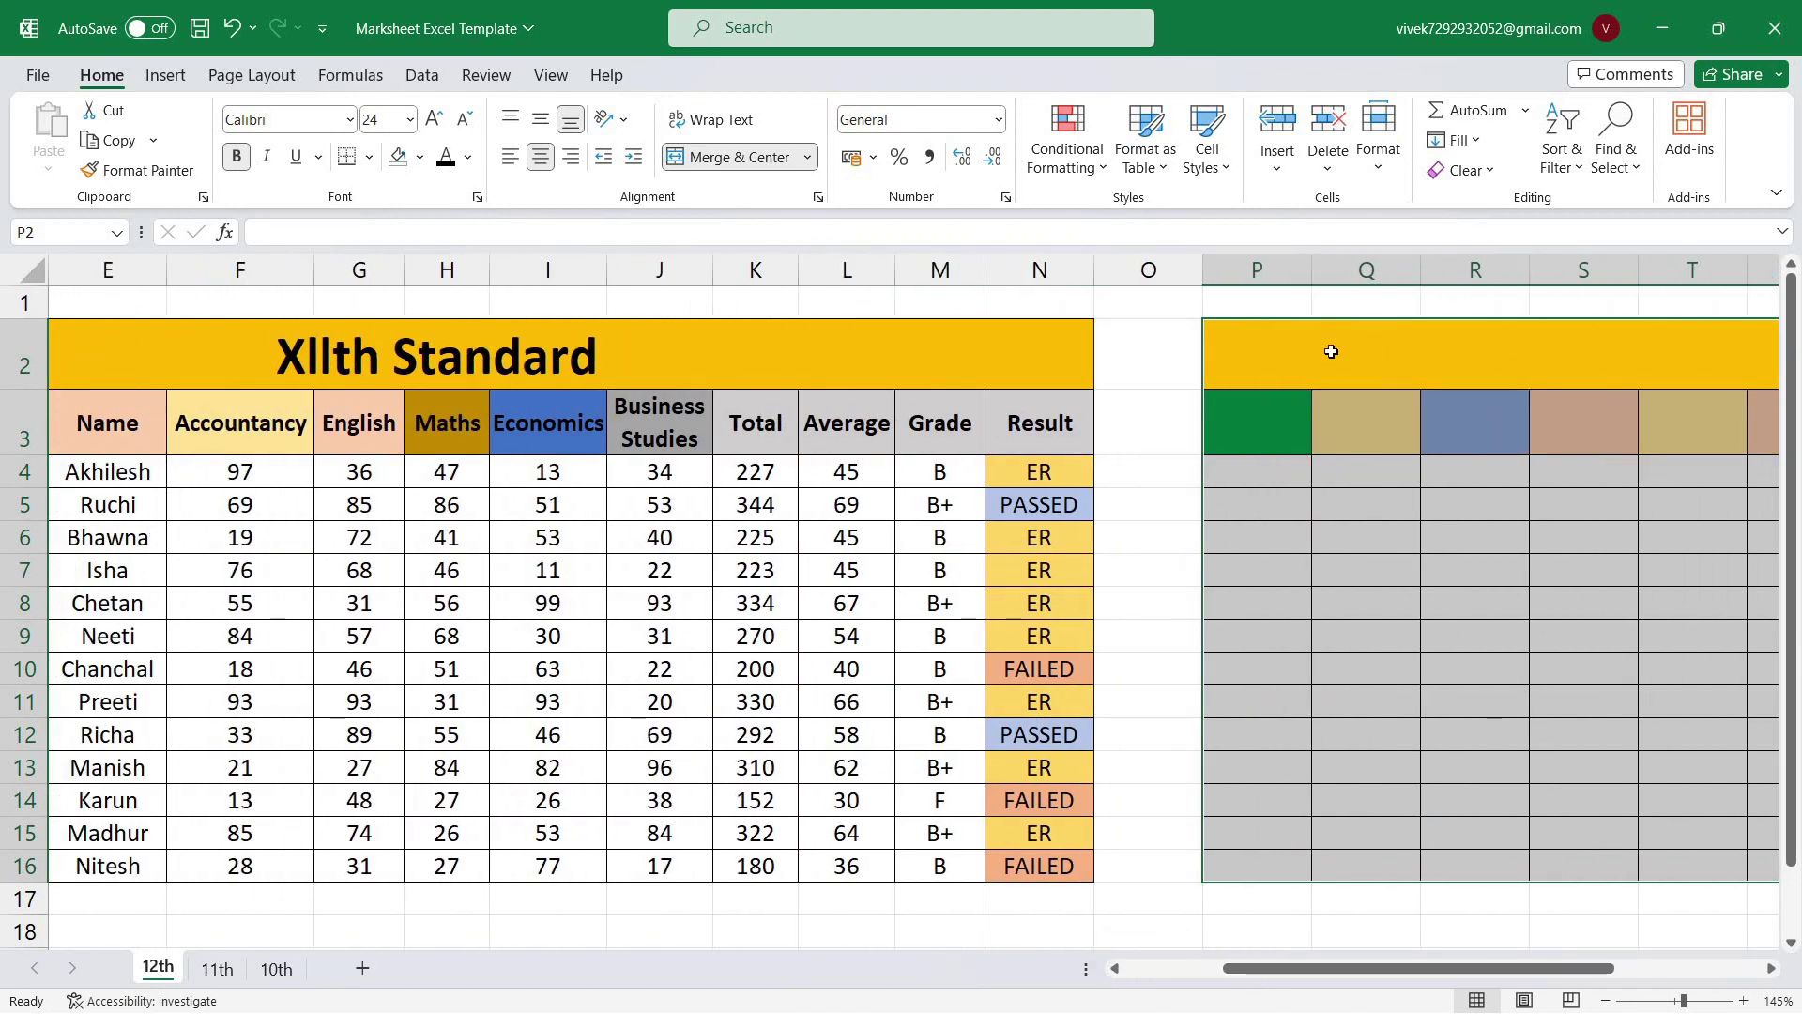
pyautogui.click(1342, 347)
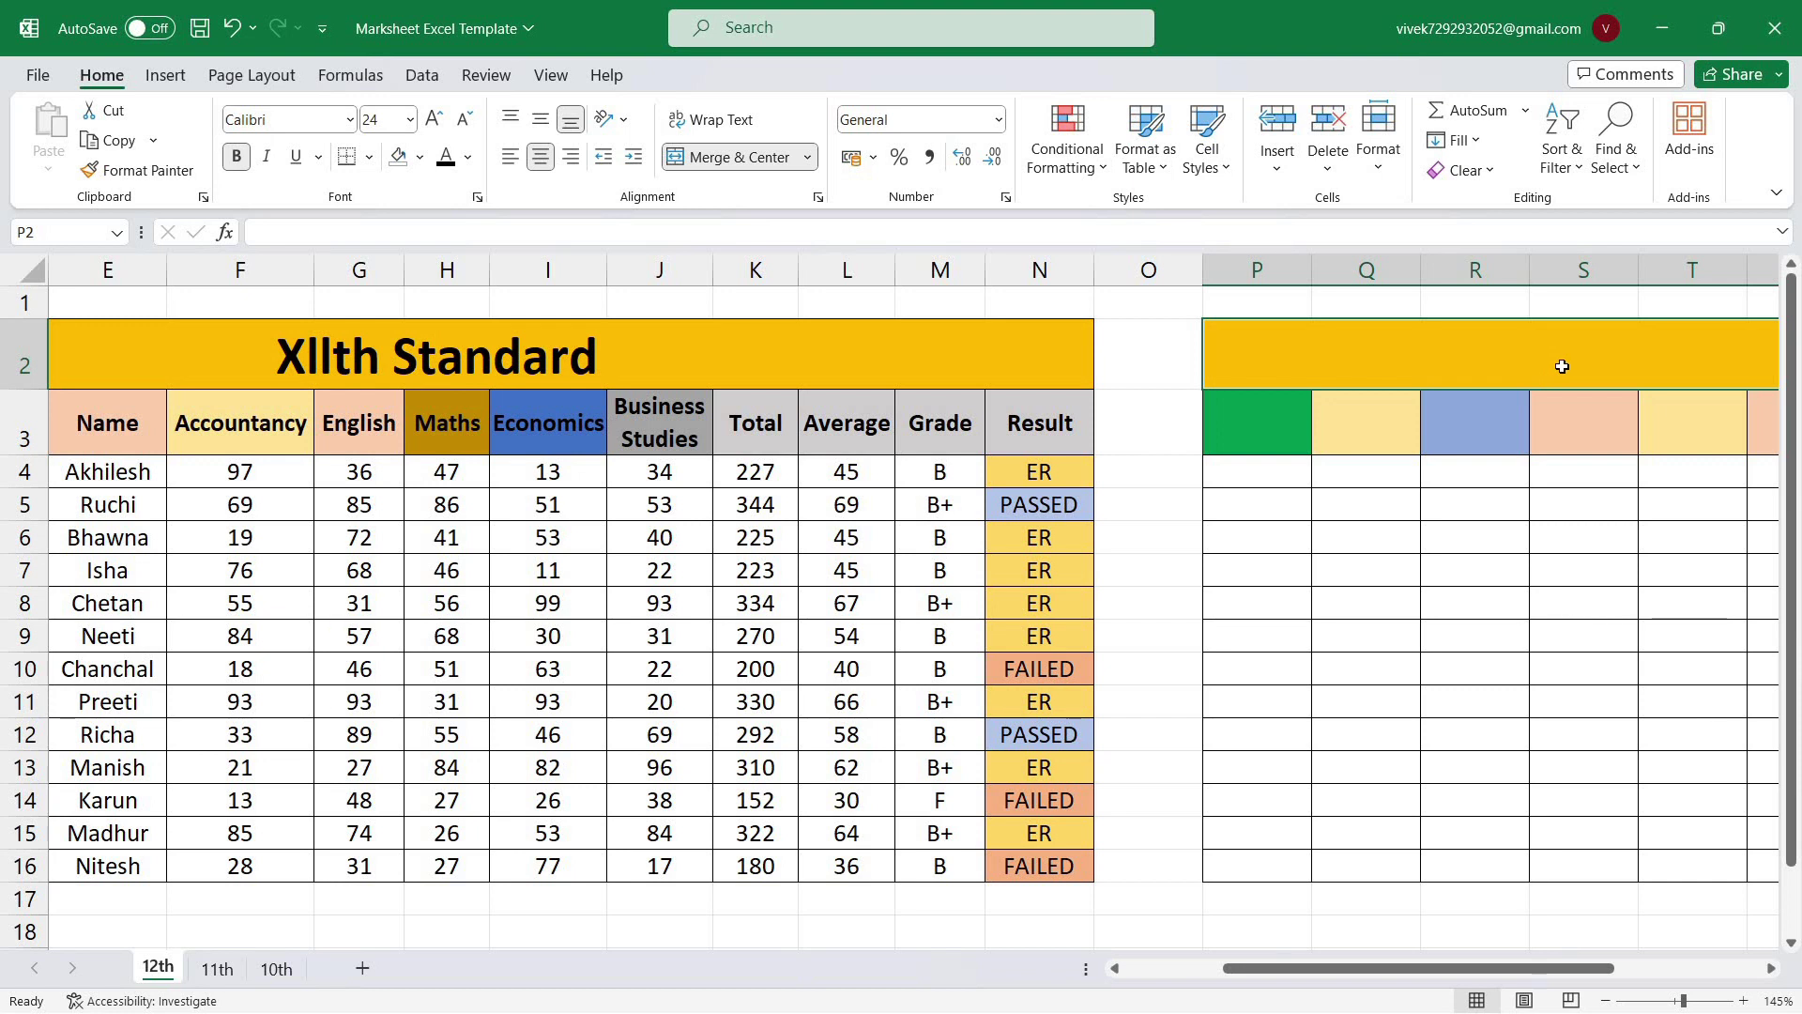
# Step: Enter 'dummy' as the title in merged cell P2, then compare it with the B2 title
pyautogui.doubleClick(1523, 355)
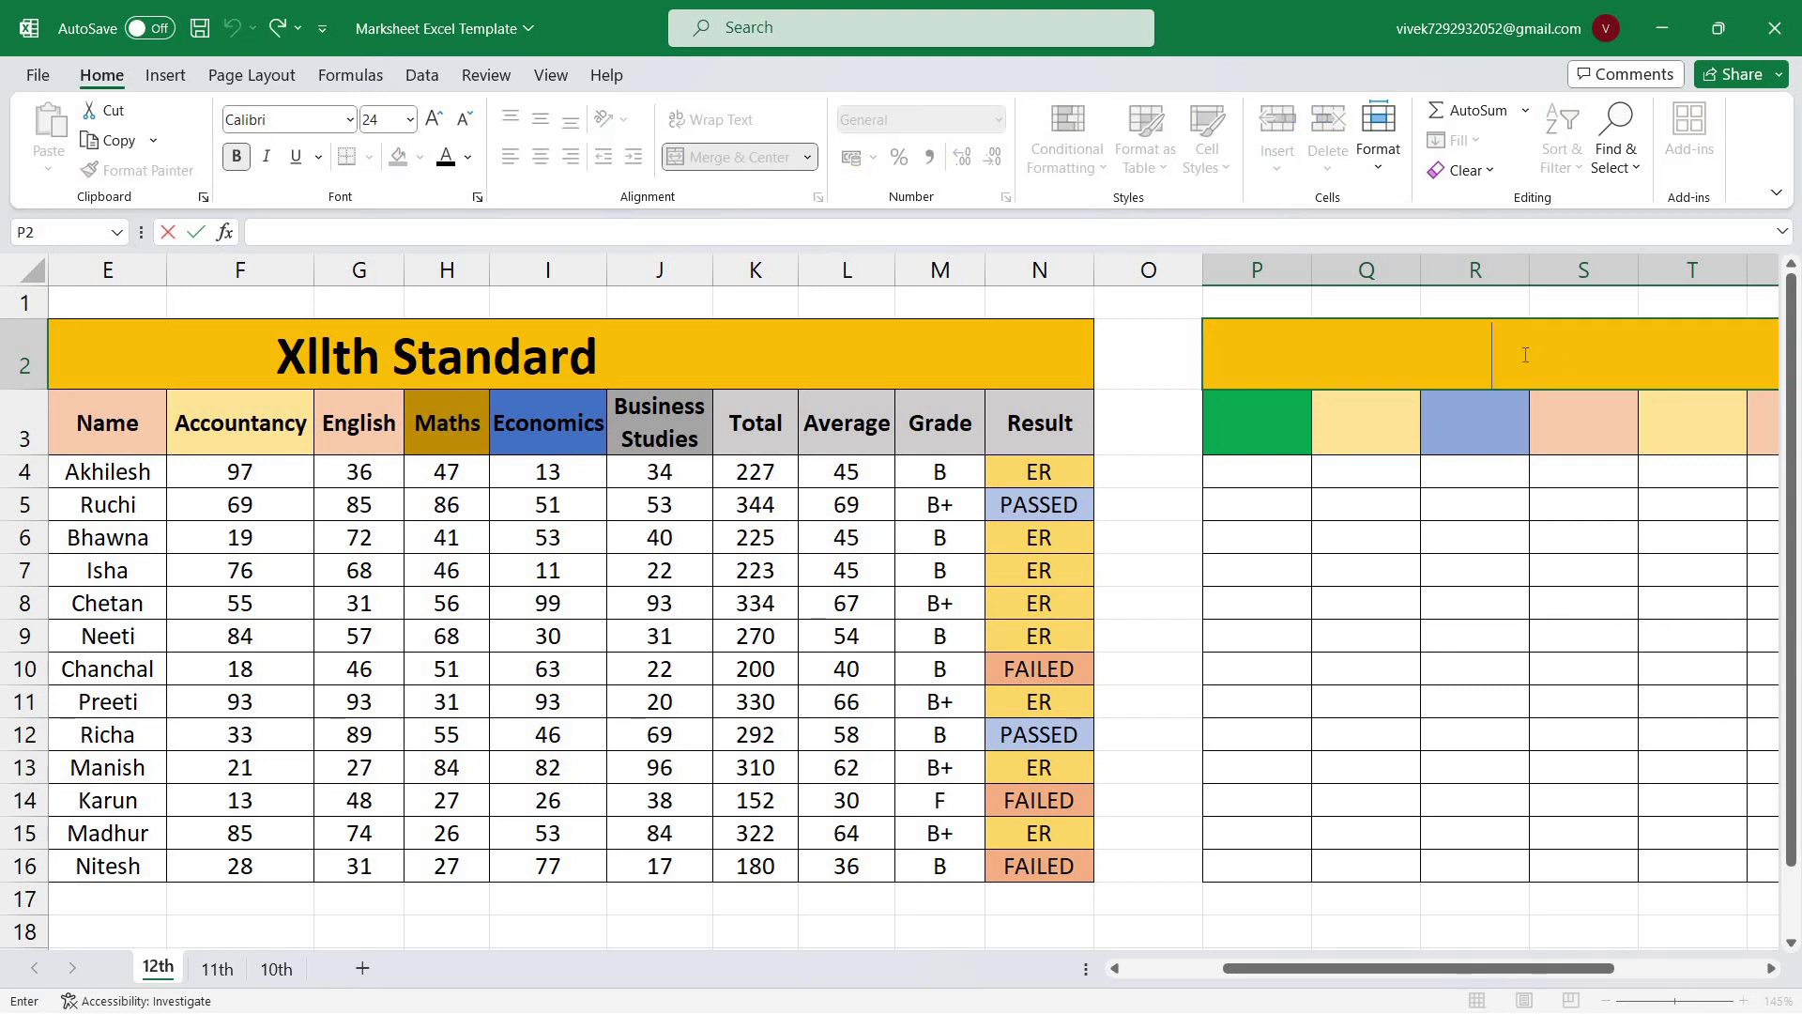
pyautogui.write('dum')
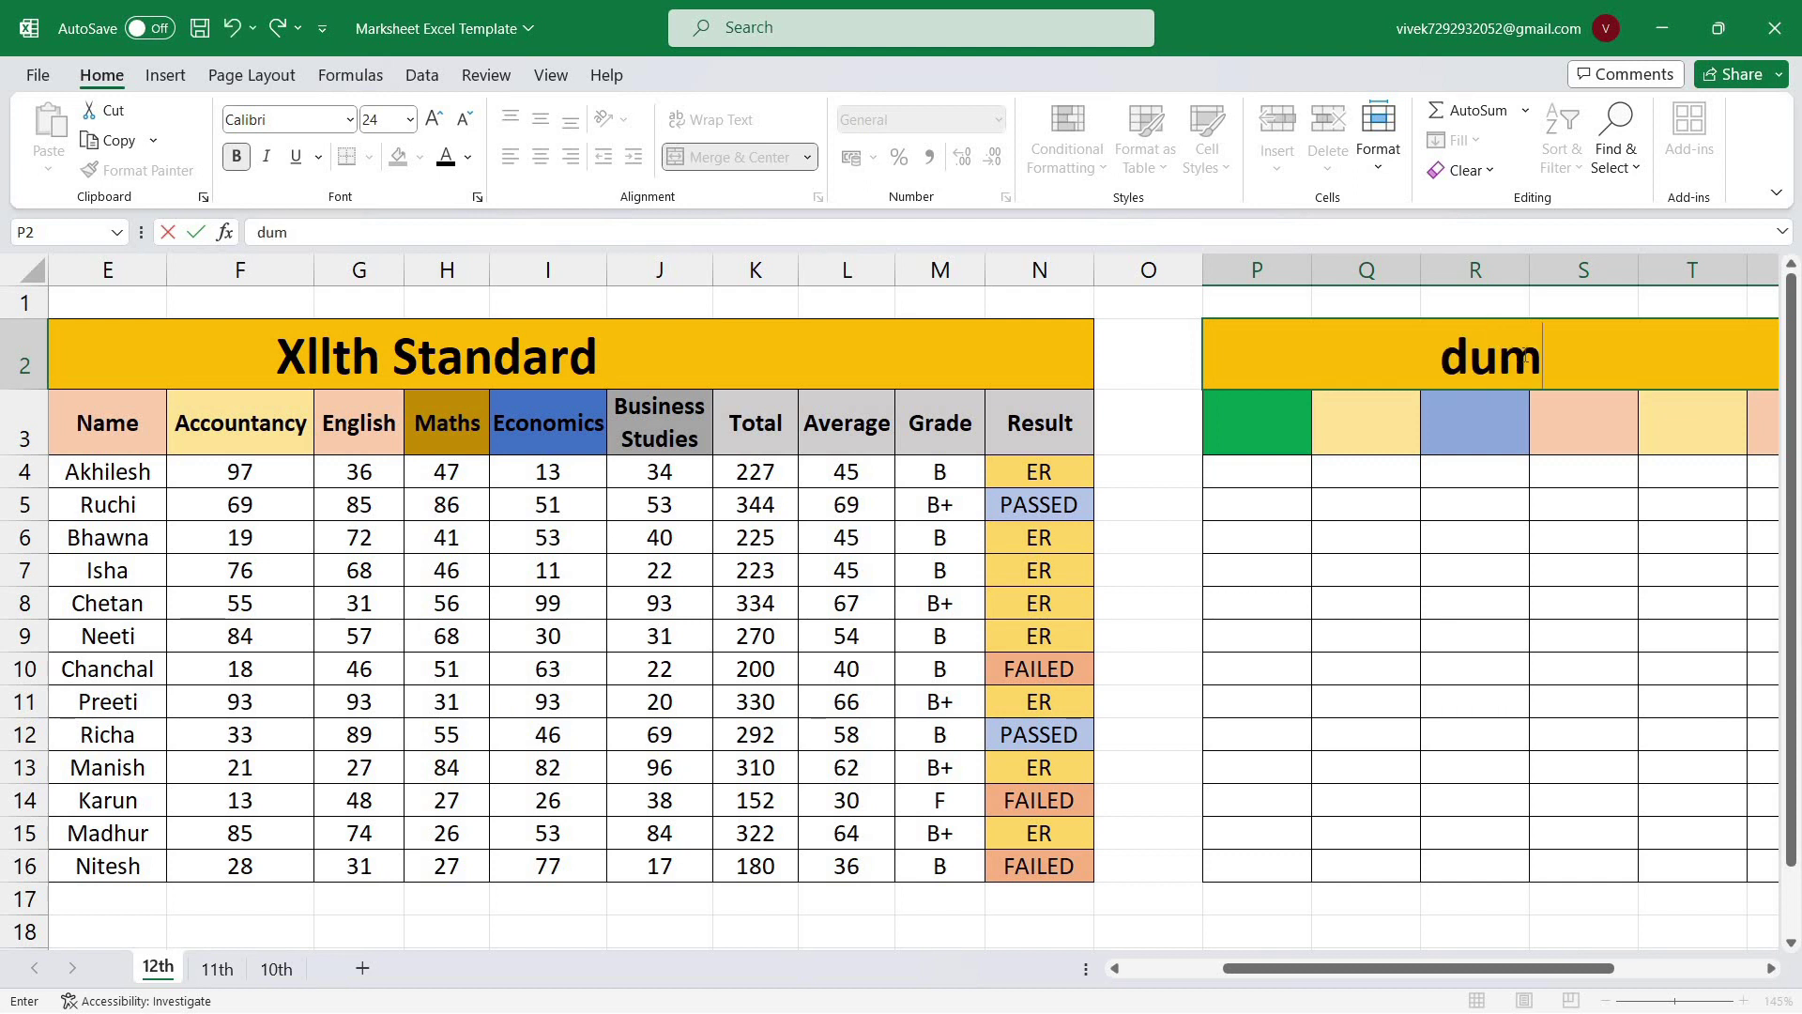
pyautogui.write('my')
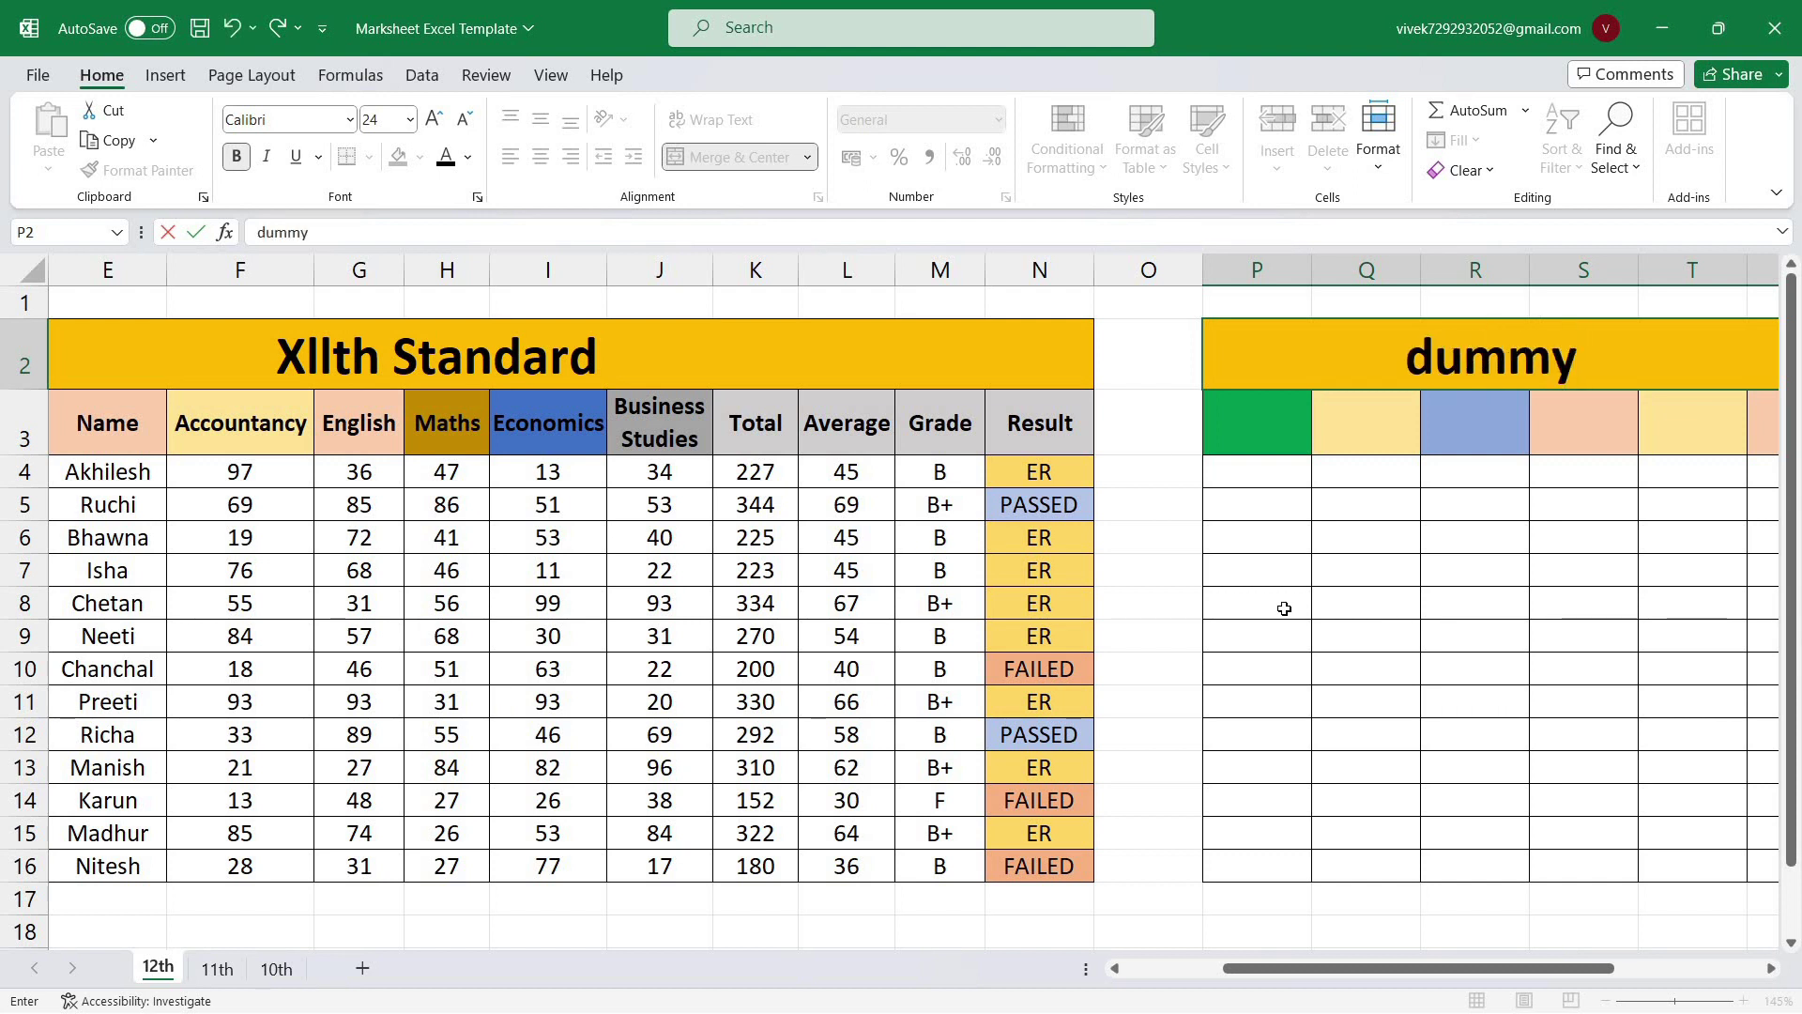
pyautogui.click(1283, 608)
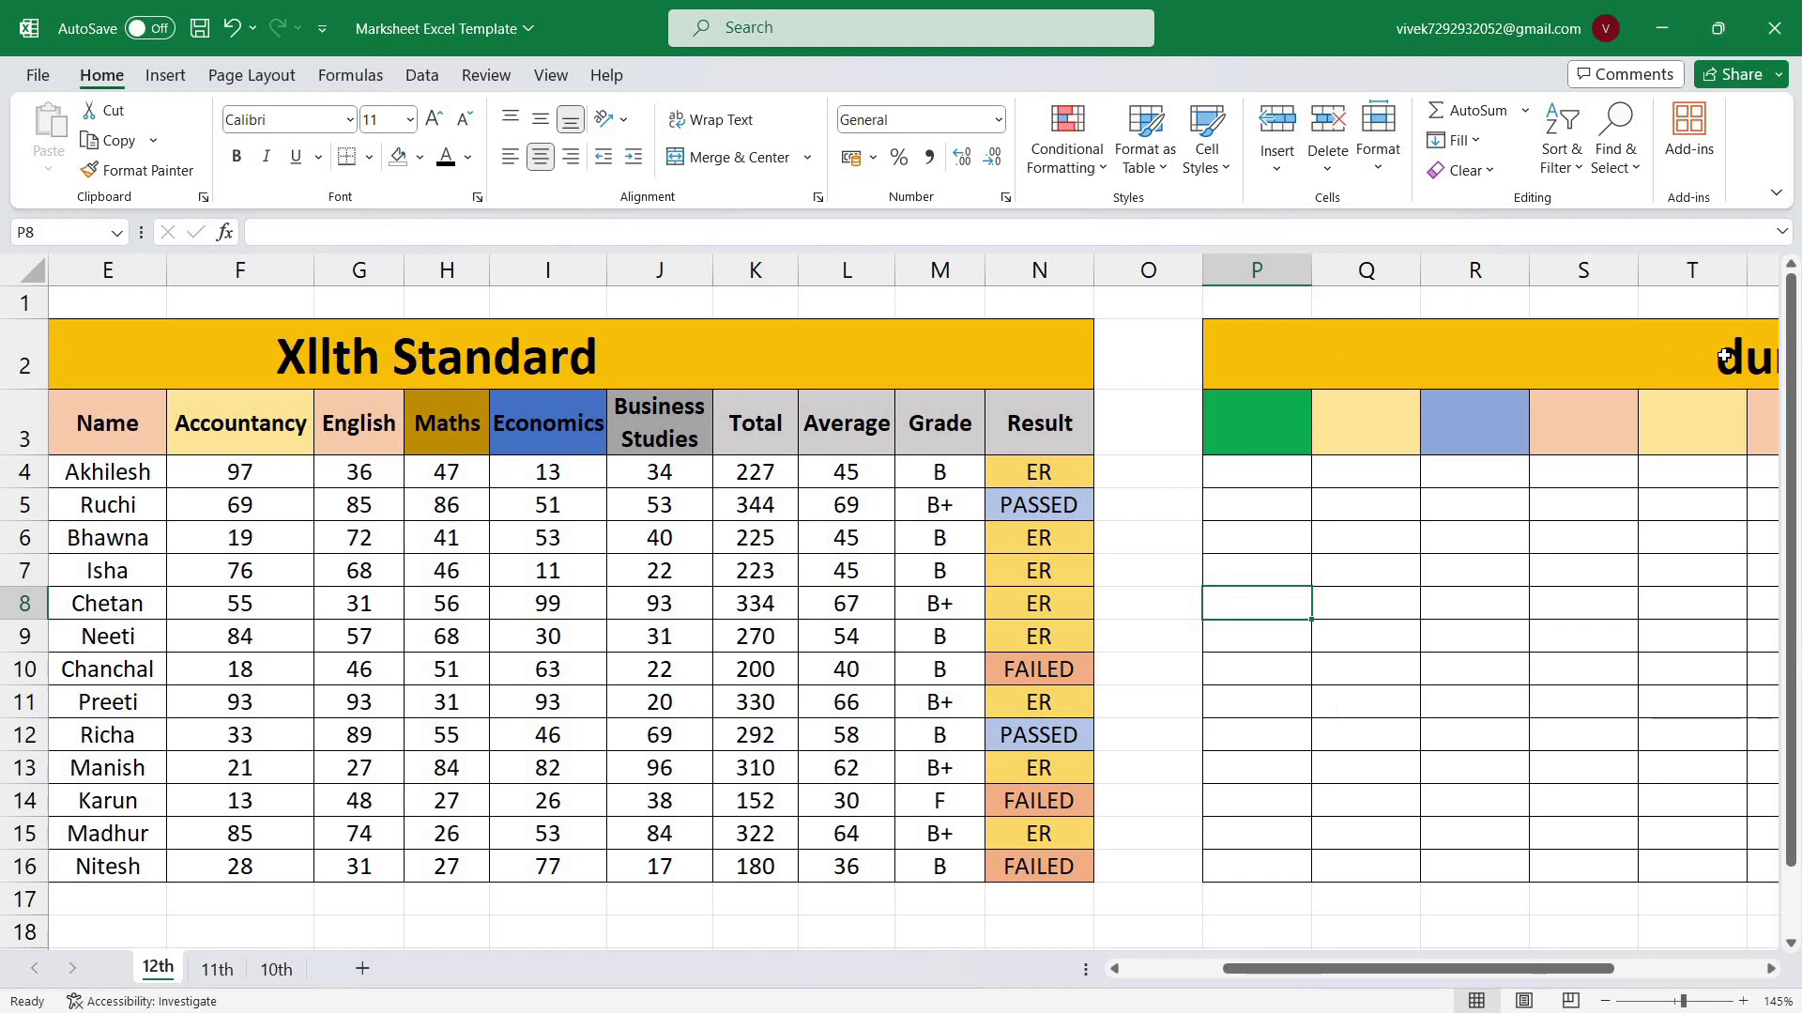
pyautogui.click(1740, 351)
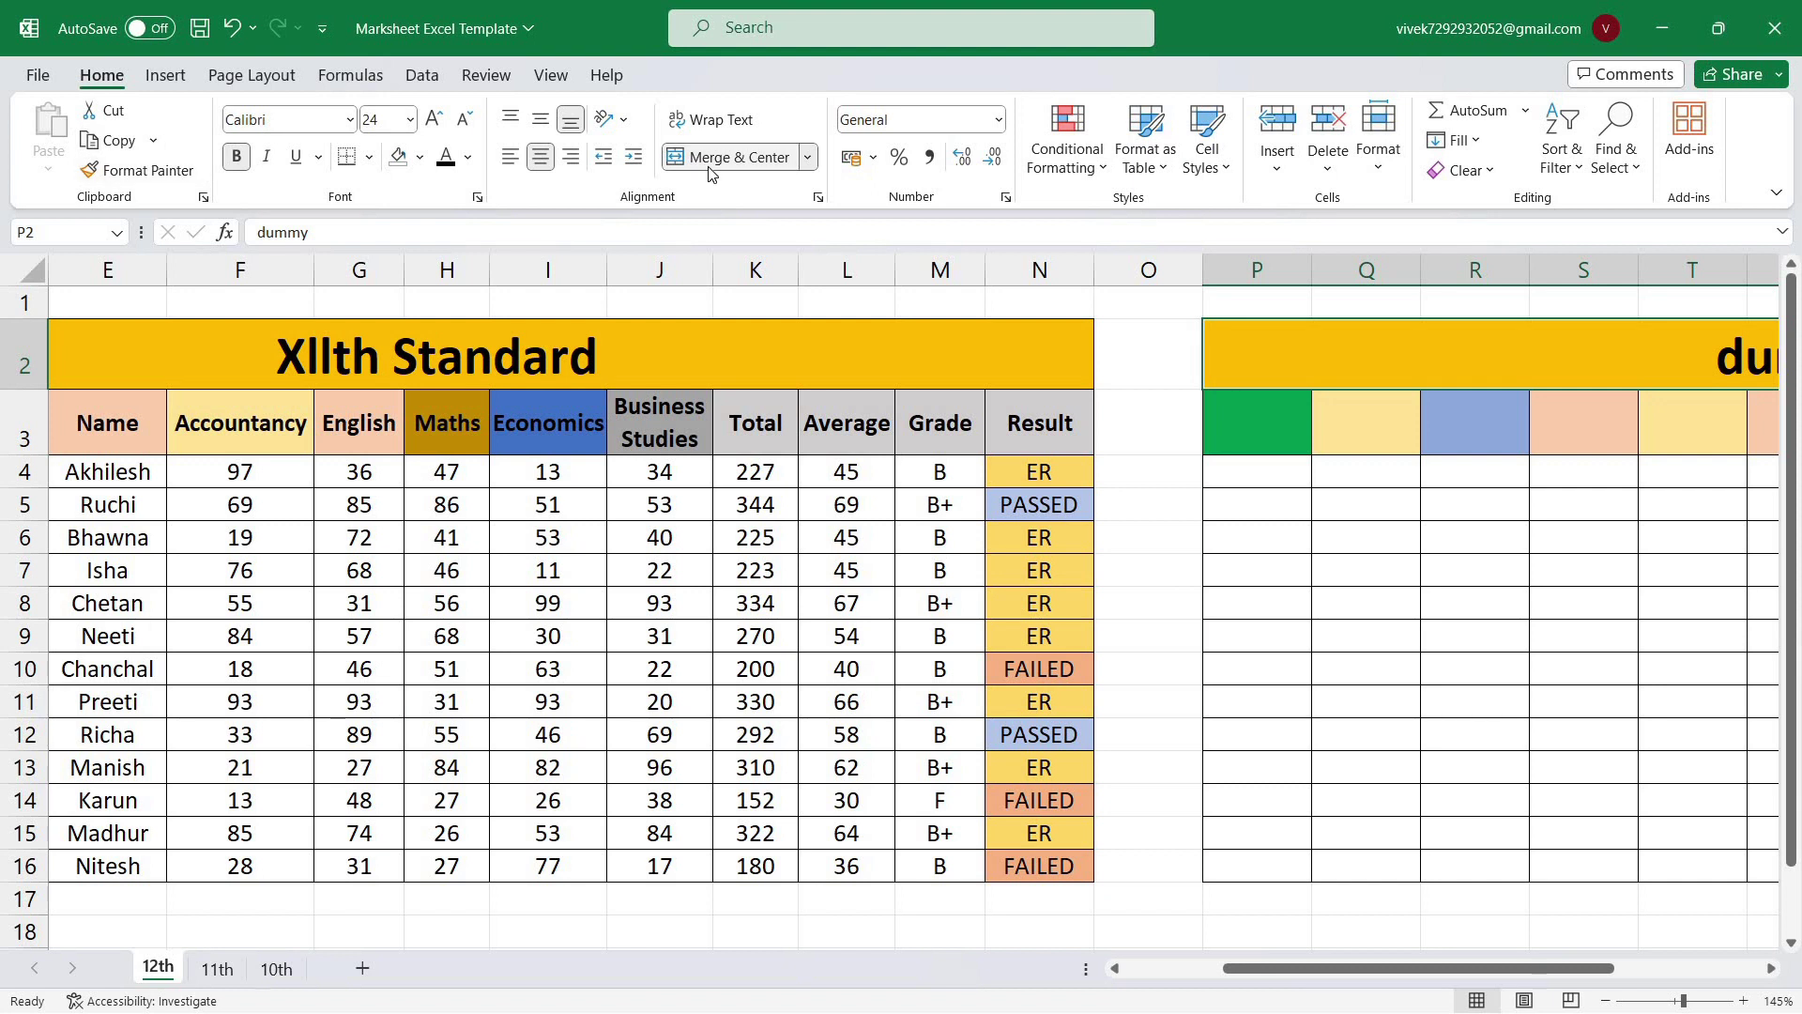
pyautogui.click(526, 352)
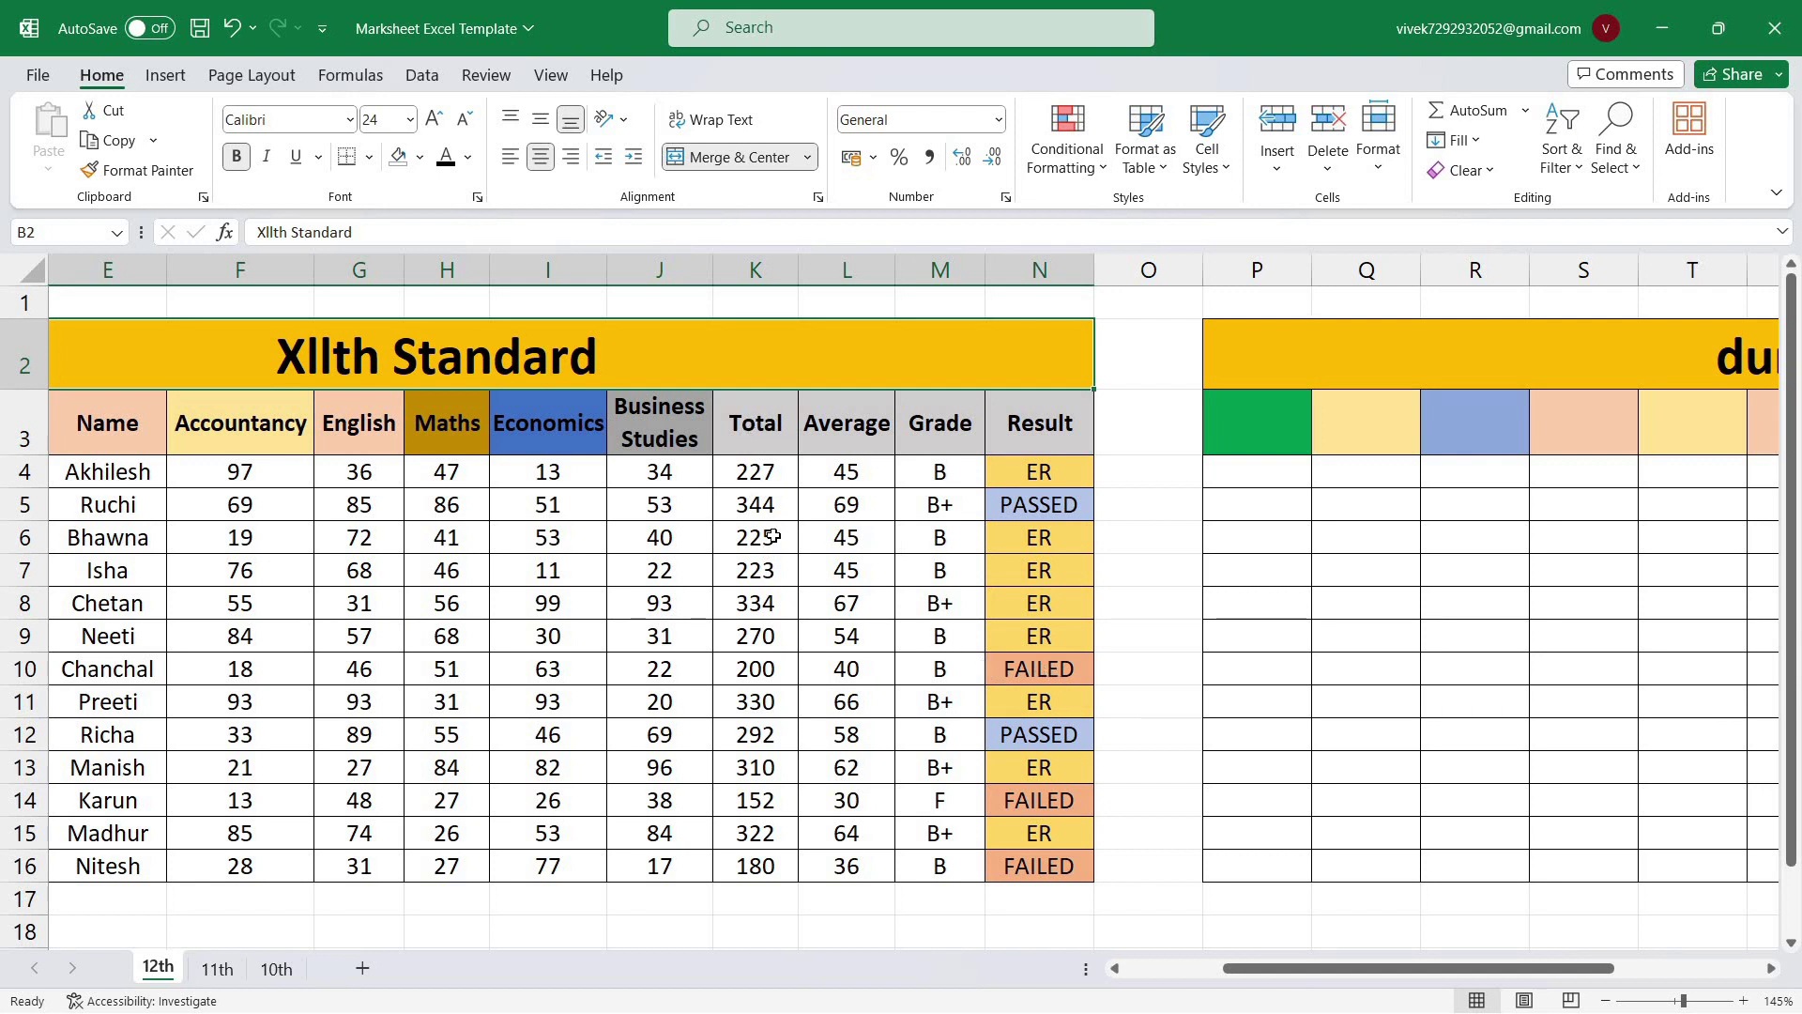
# Step: Format-paint the Total header style from K3 onto J18, then check cells K18 and L18
pyautogui.click(758, 424)
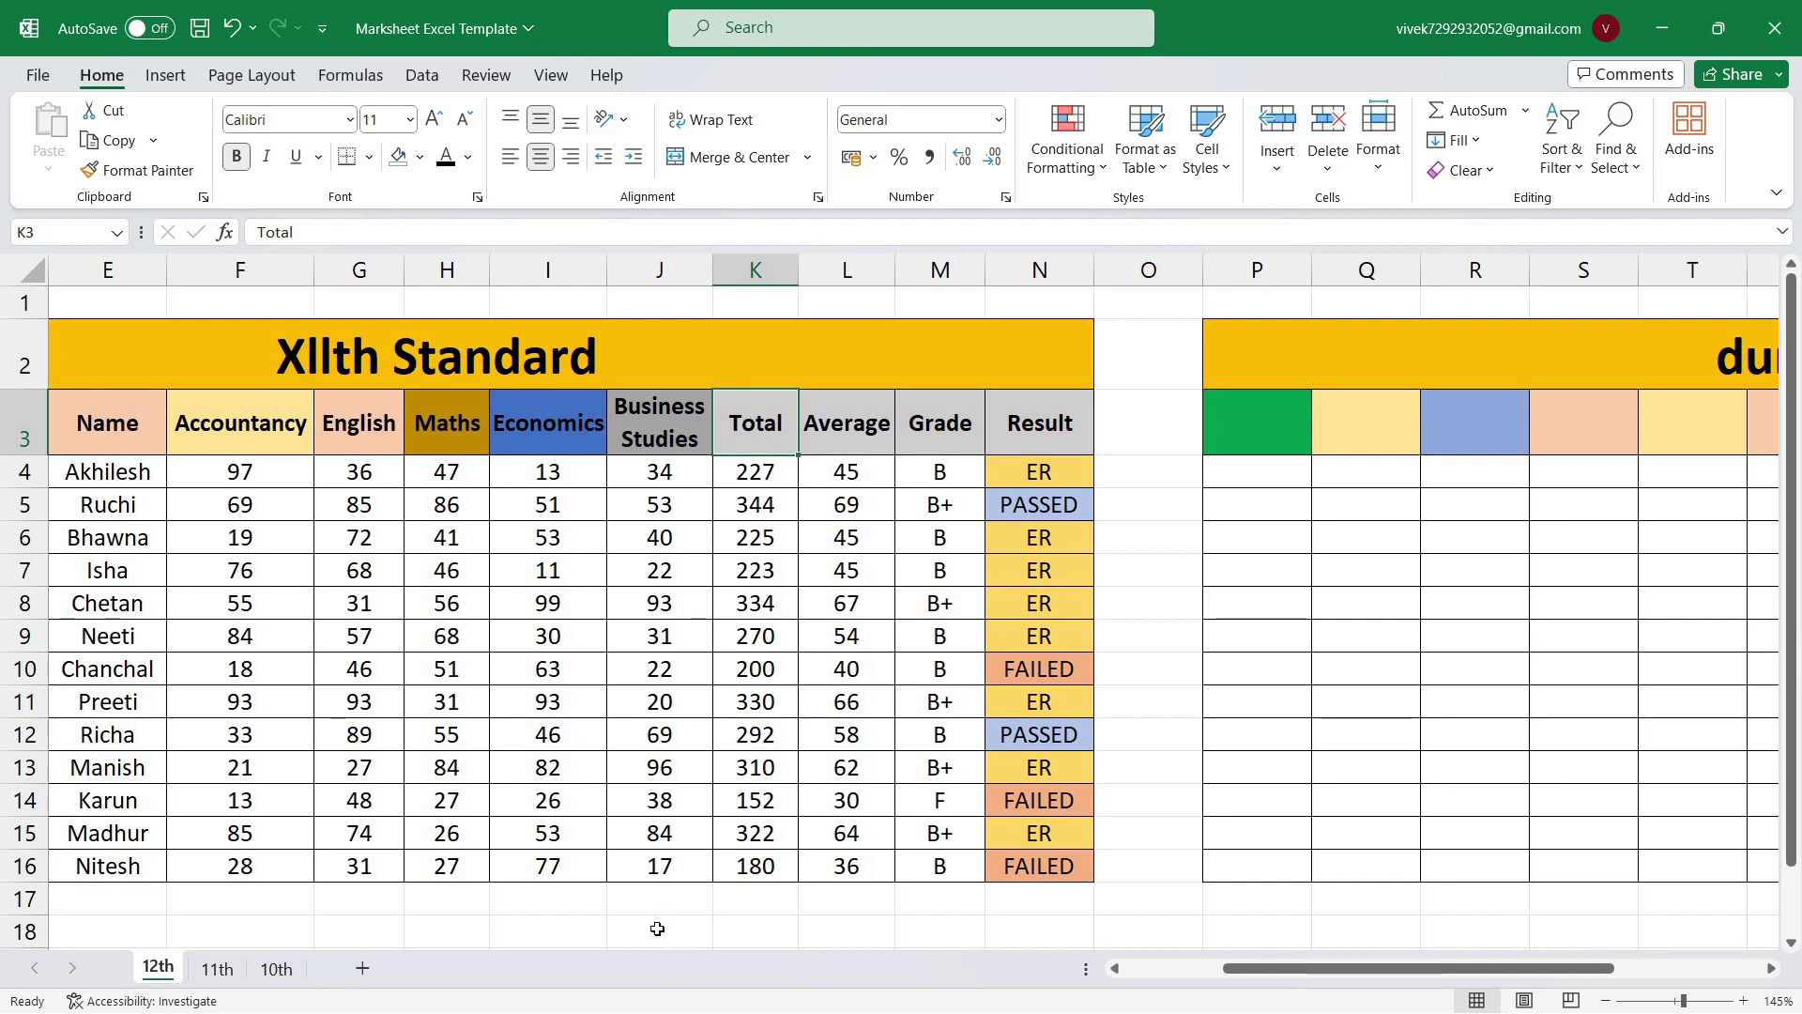
pyautogui.click(148, 172)
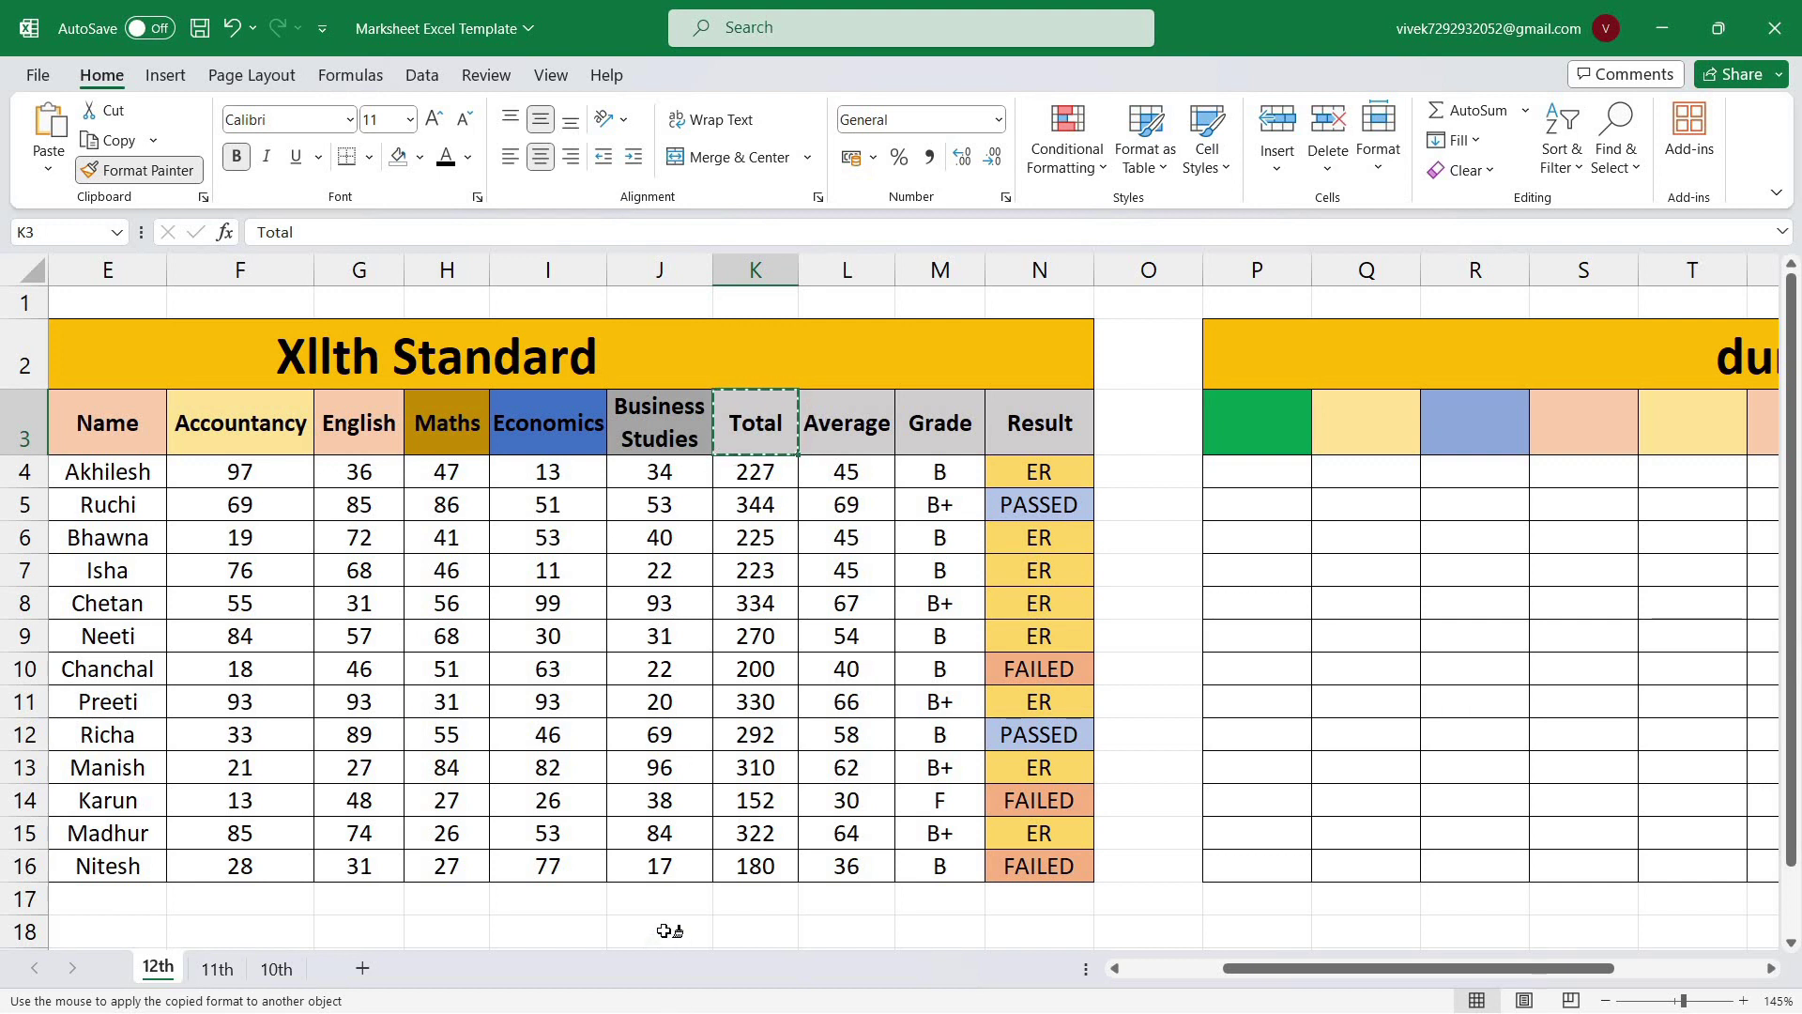
pyautogui.click(668, 931)
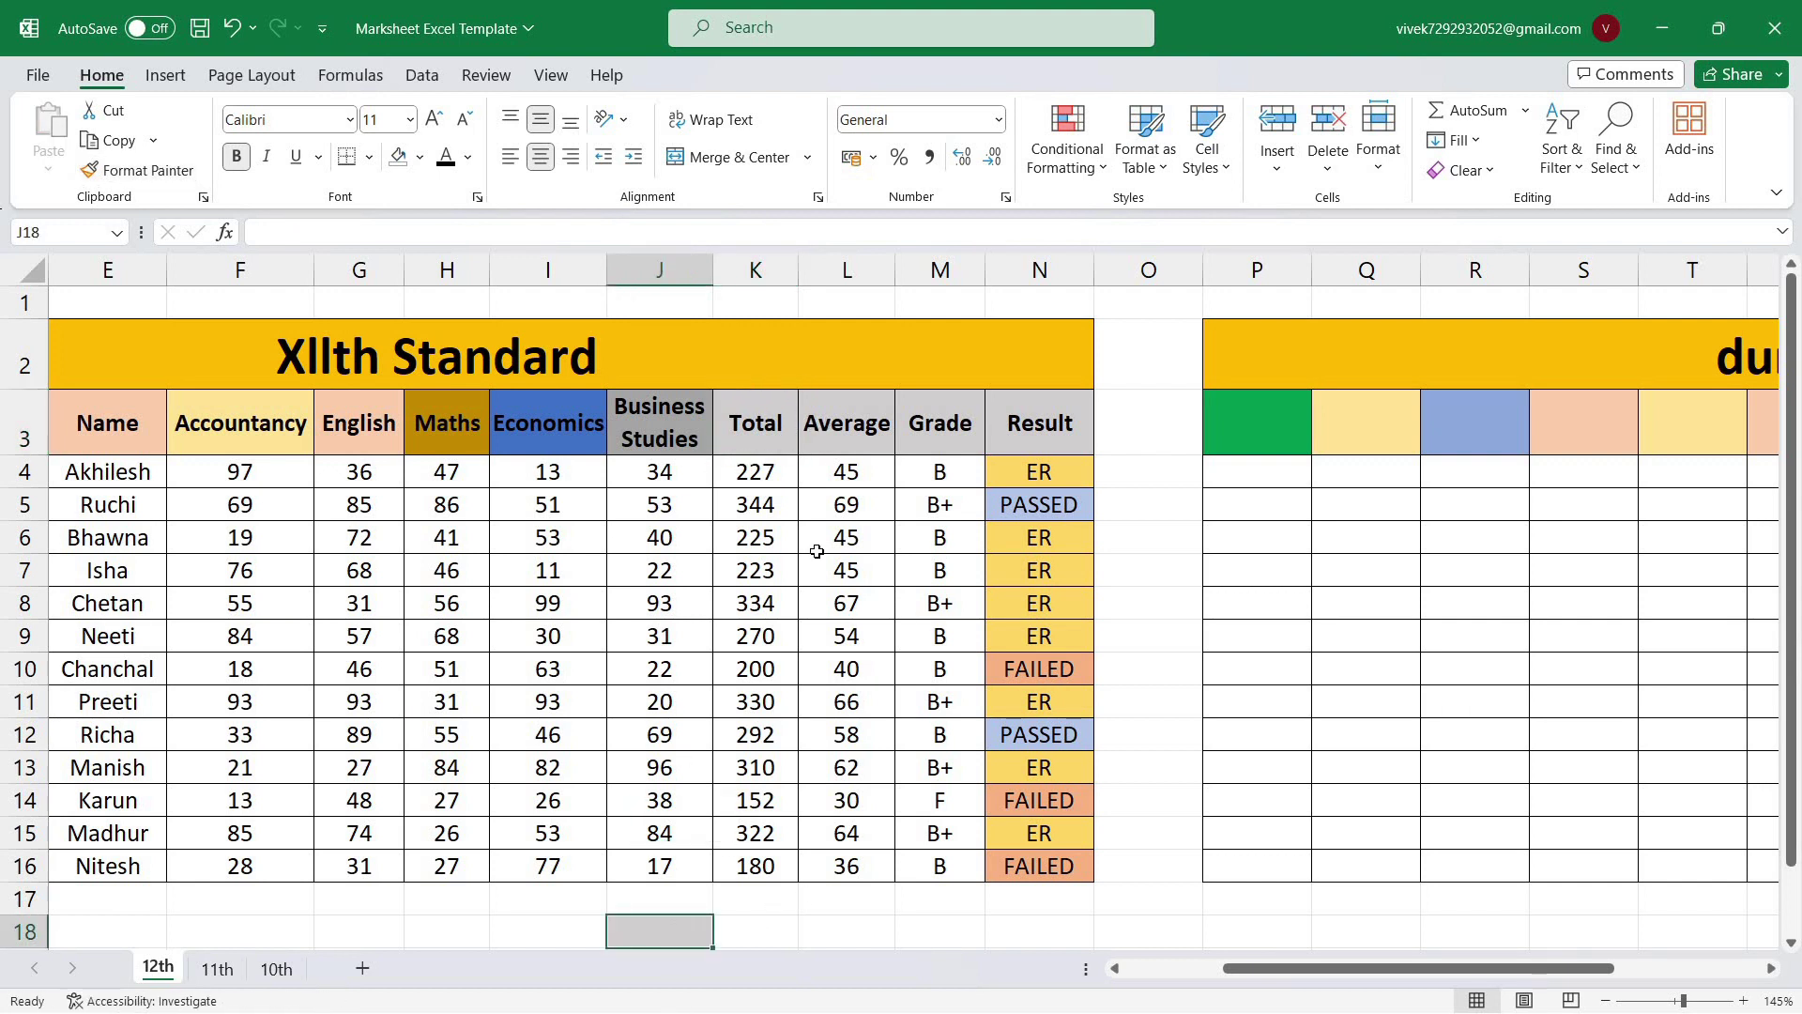
pyautogui.click(783, 940)
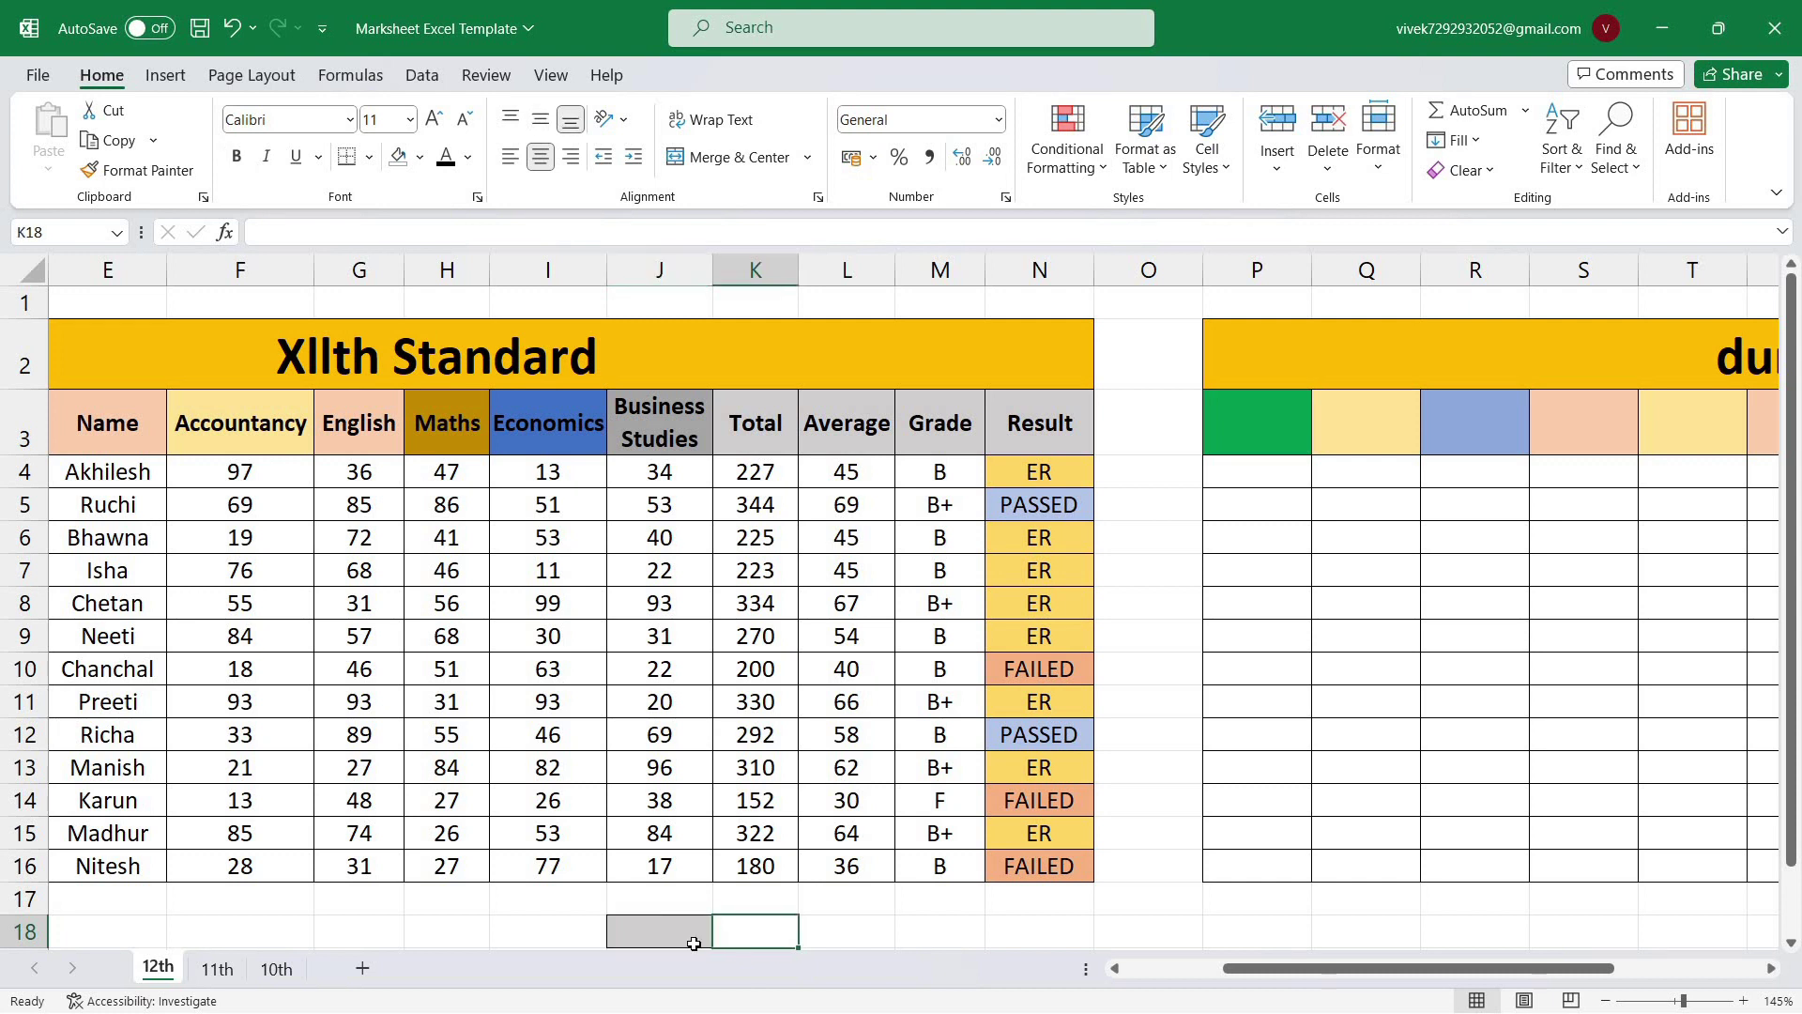
pyautogui.click(668, 932)
pyautogui.click(749, 929)
pyautogui.click(830, 929)
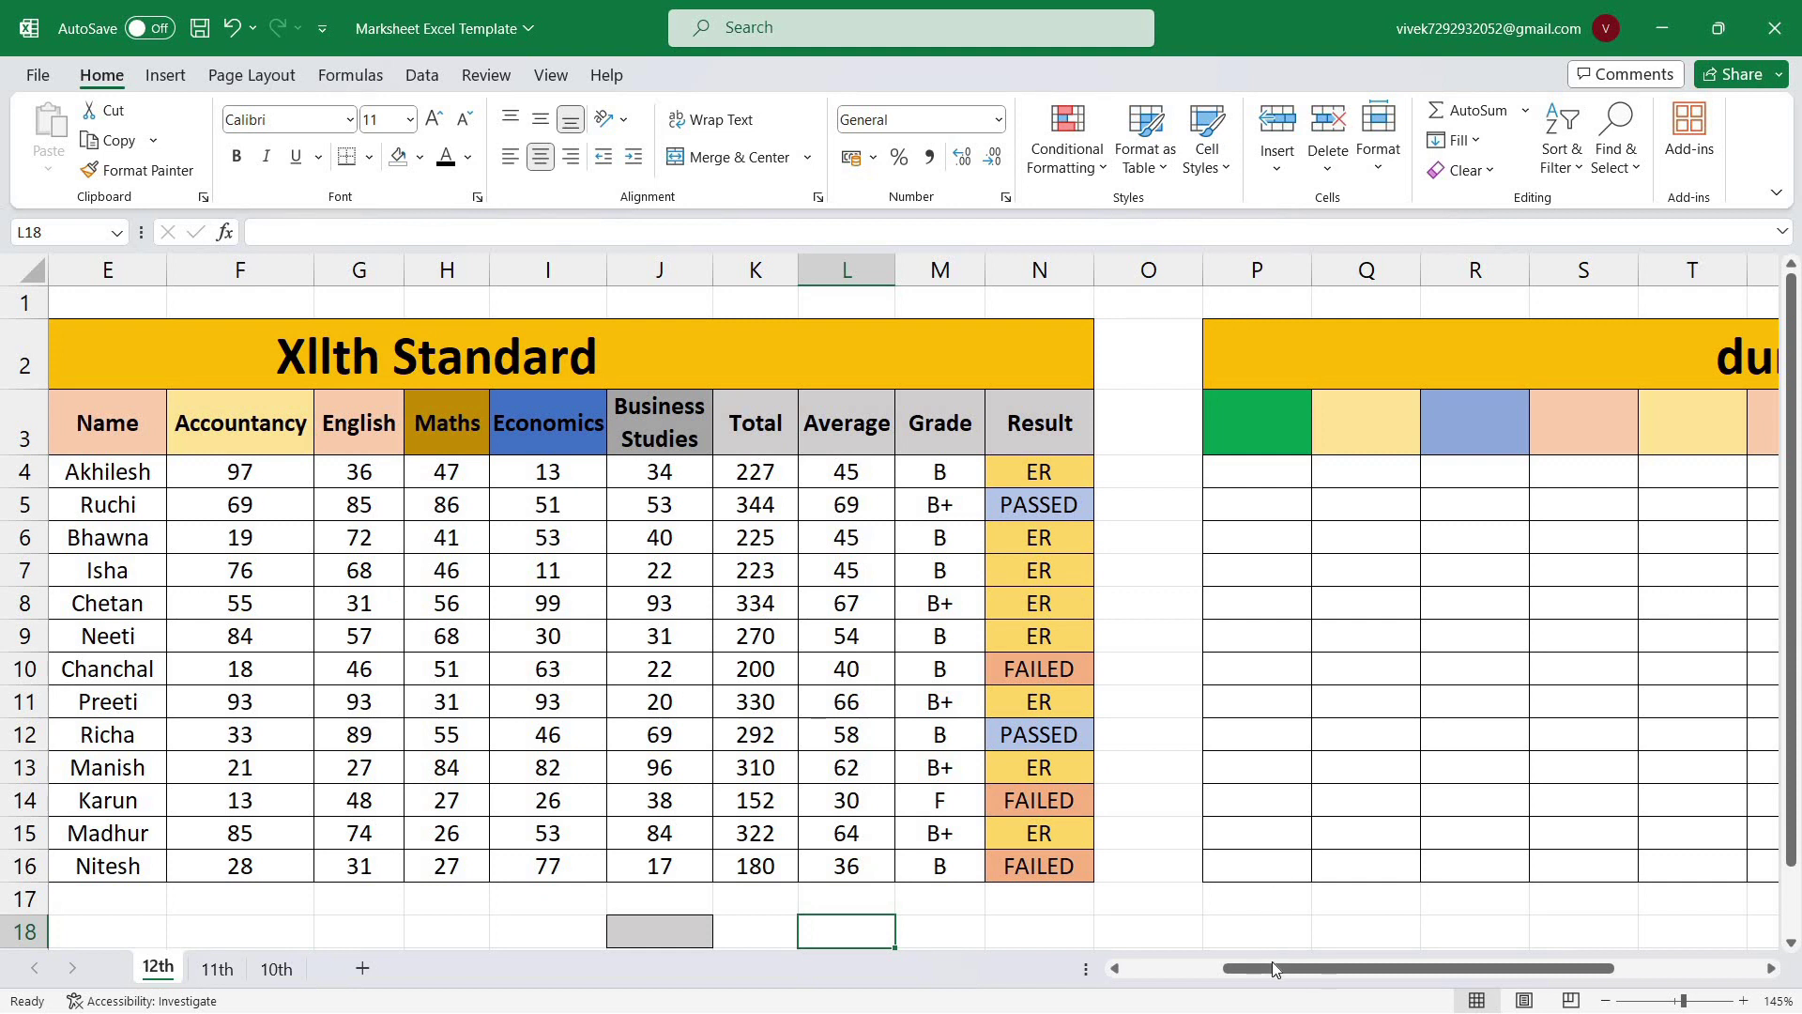
# Step: Scroll back left and copy the whole B2:N16 marksheet with Ctrl+C
pyautogui.moveTo(1273, 969); pyautogui.dragTo(1172, 968)
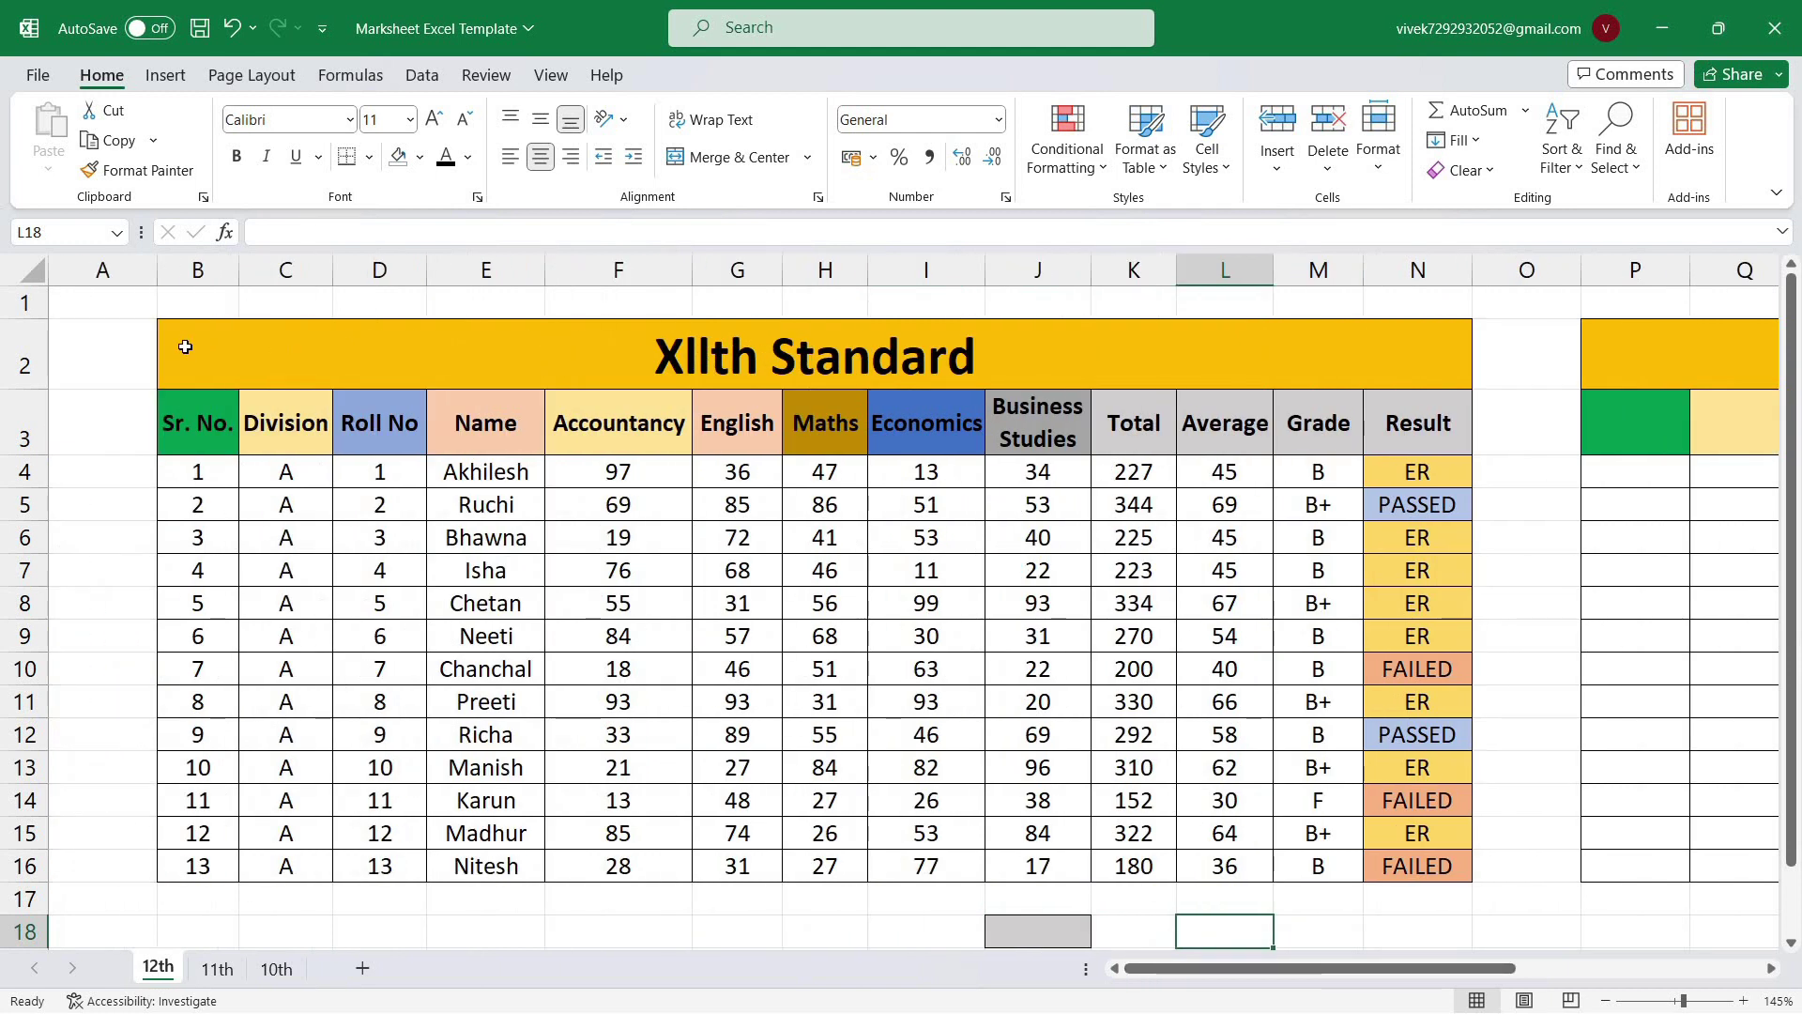
pyautogui.moveTo(185, 347); pyautogui.dragTo(535, 865)
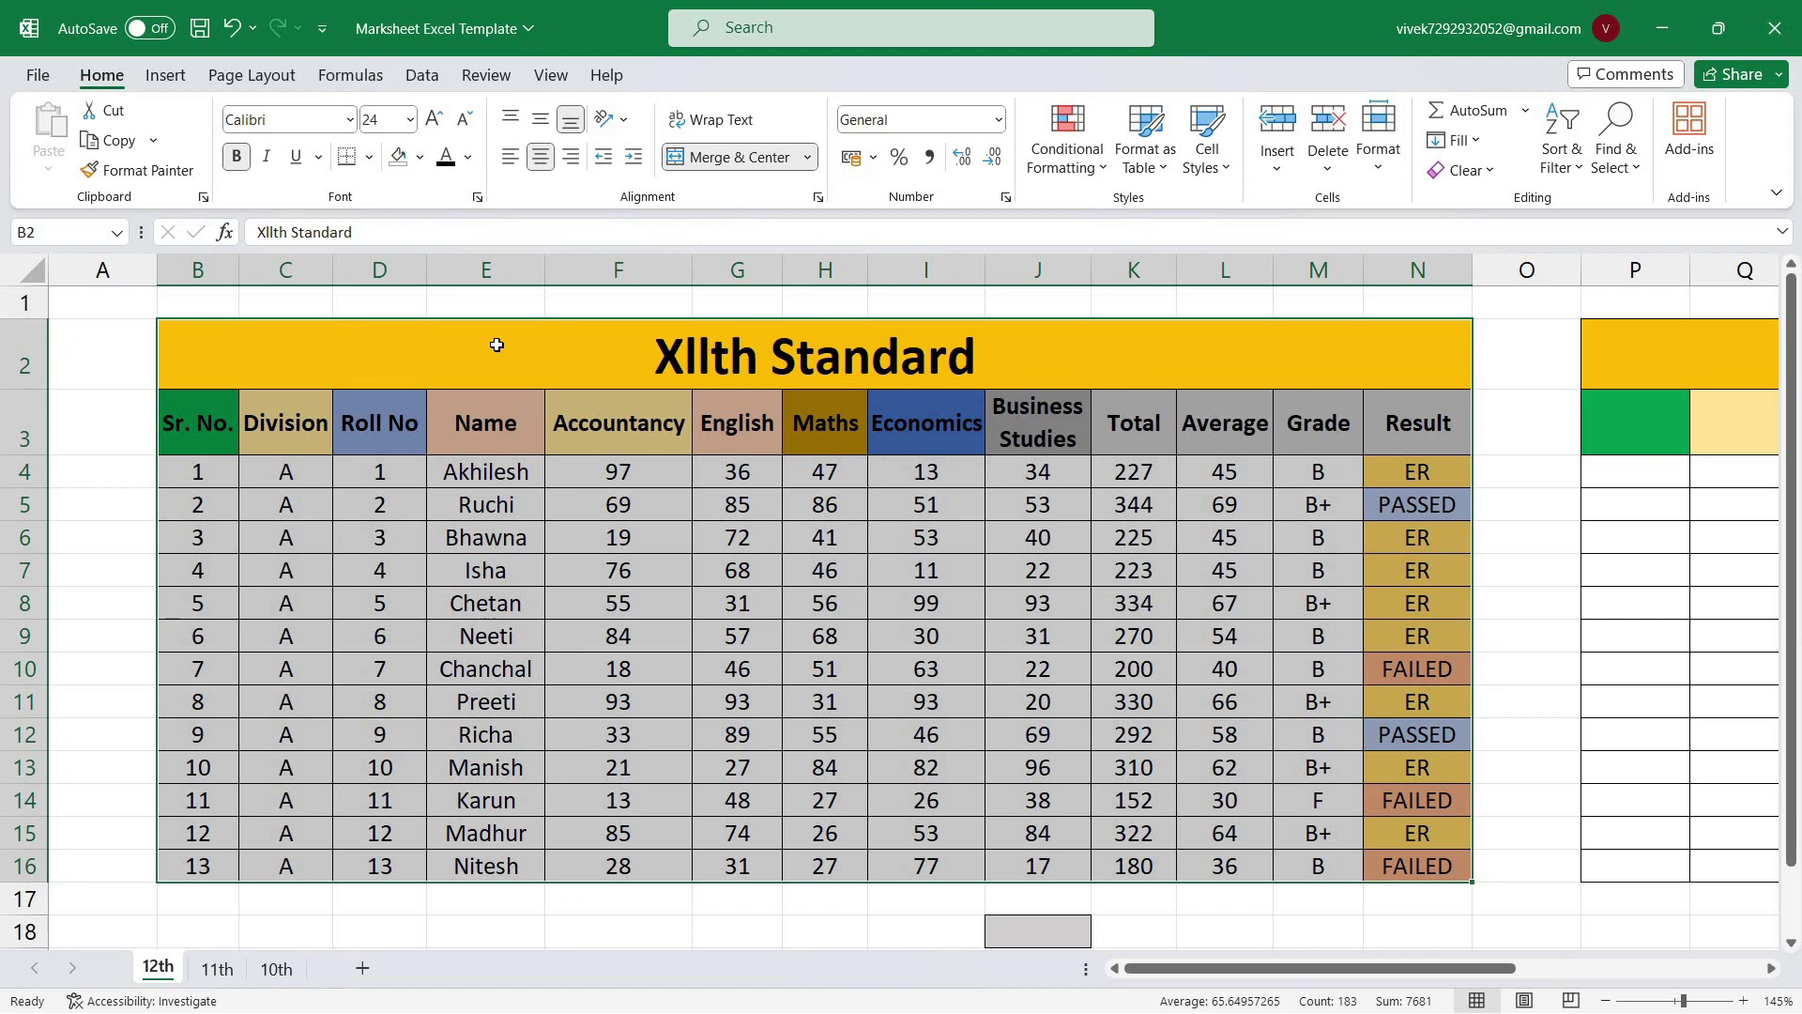
pyautogui.hotkey('ctrl', 'c')
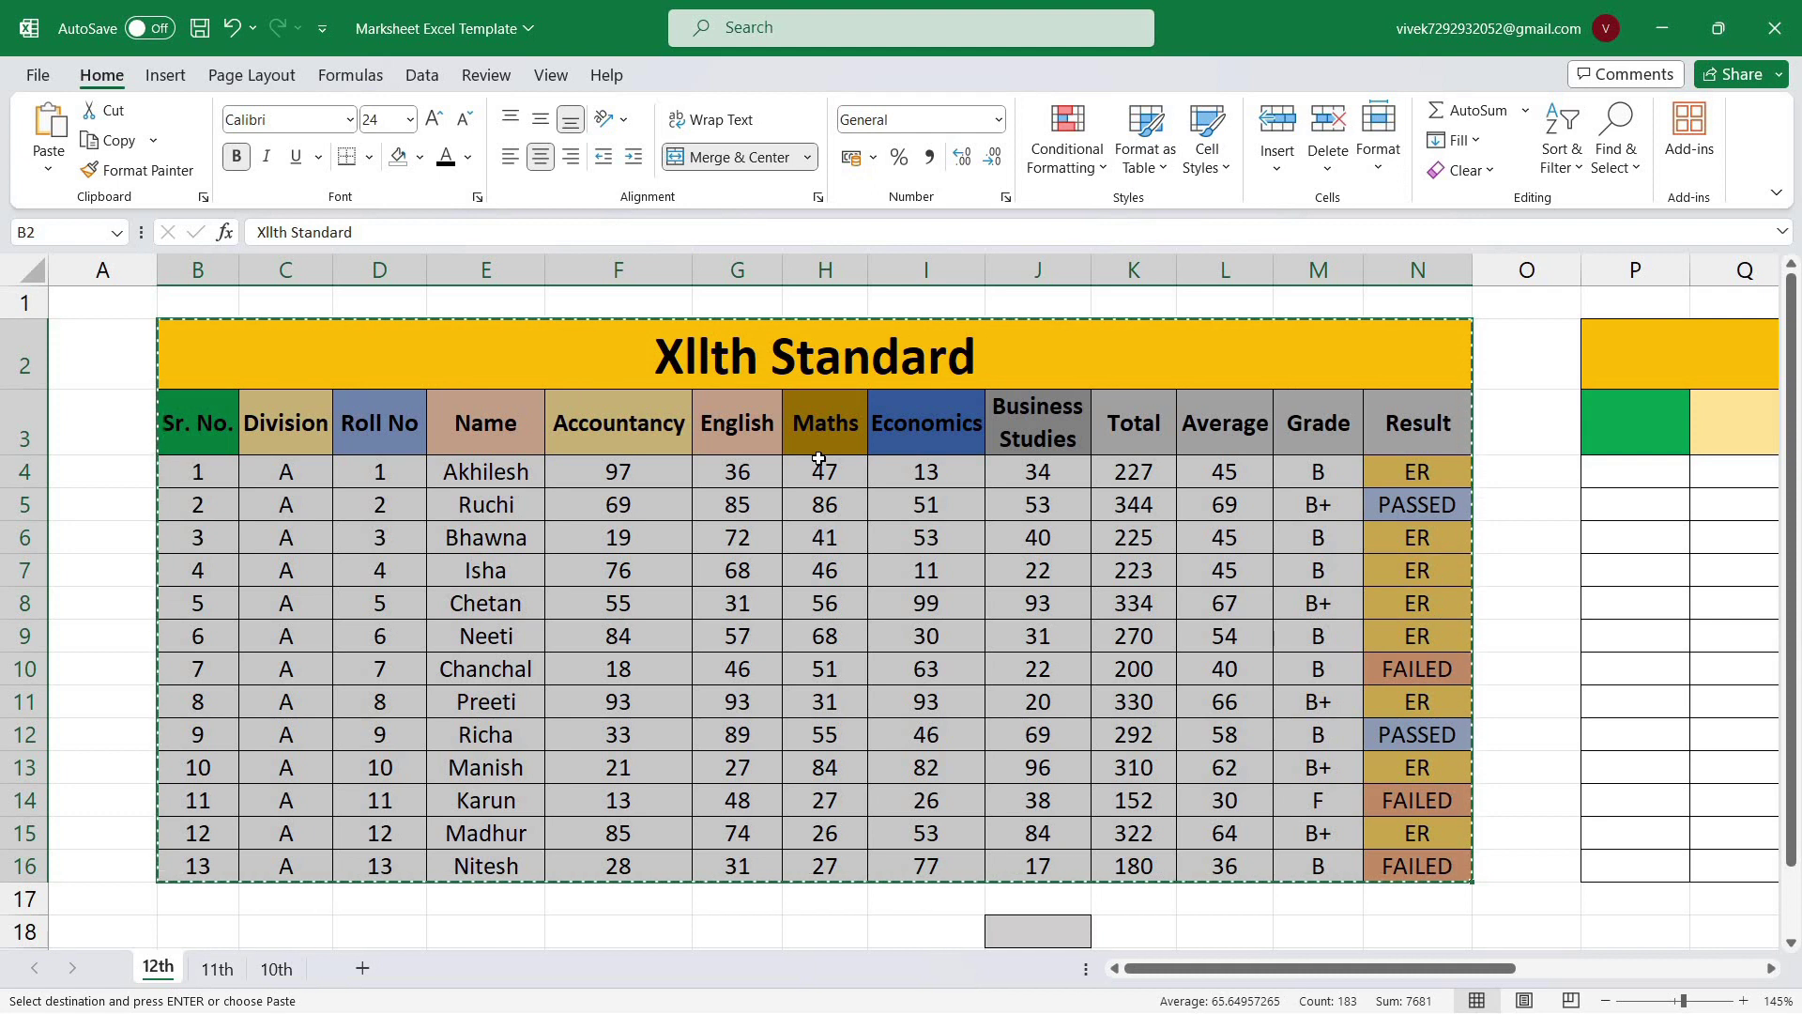
# Step: Scroll down to empty cell B21 and bring up its shortcut menu with Shift+F10
pyautogui.scroll(-3, 812, 474)
pyautogui.scroll(-1, 812, 474)
pyautogui.scroll(-1, 507, 610)
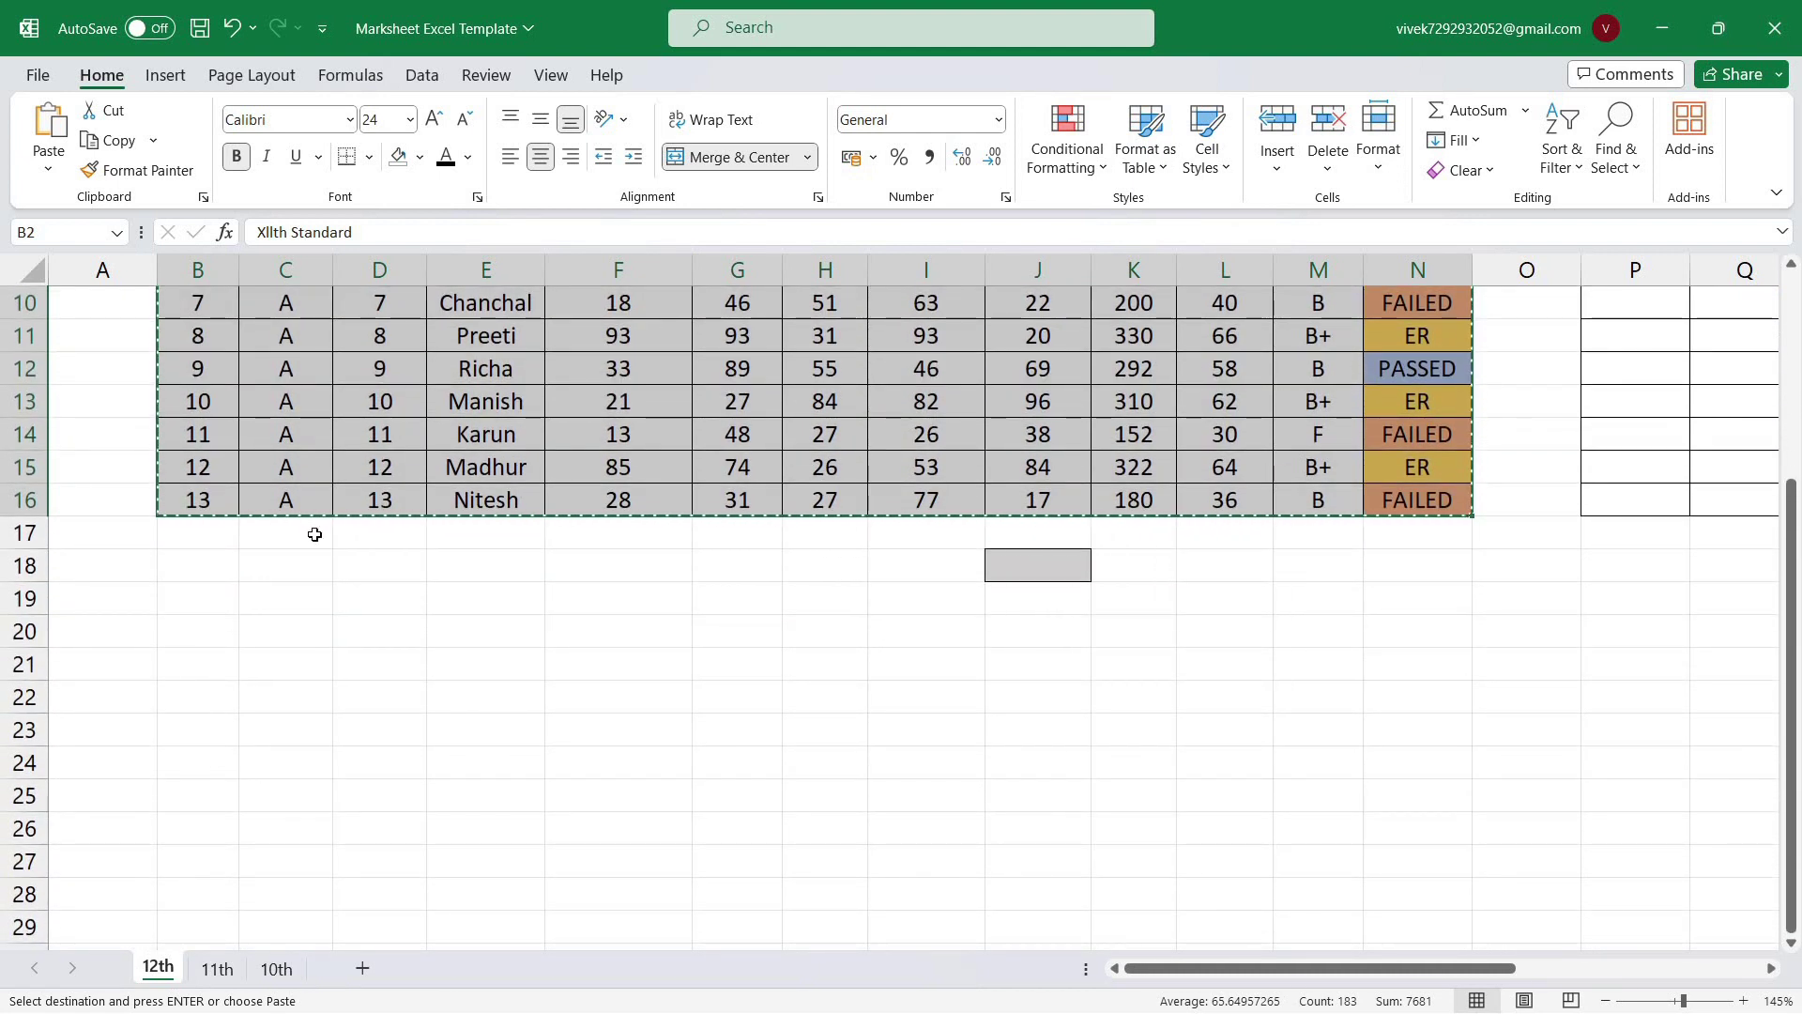
pyautogui.click(176, 672)
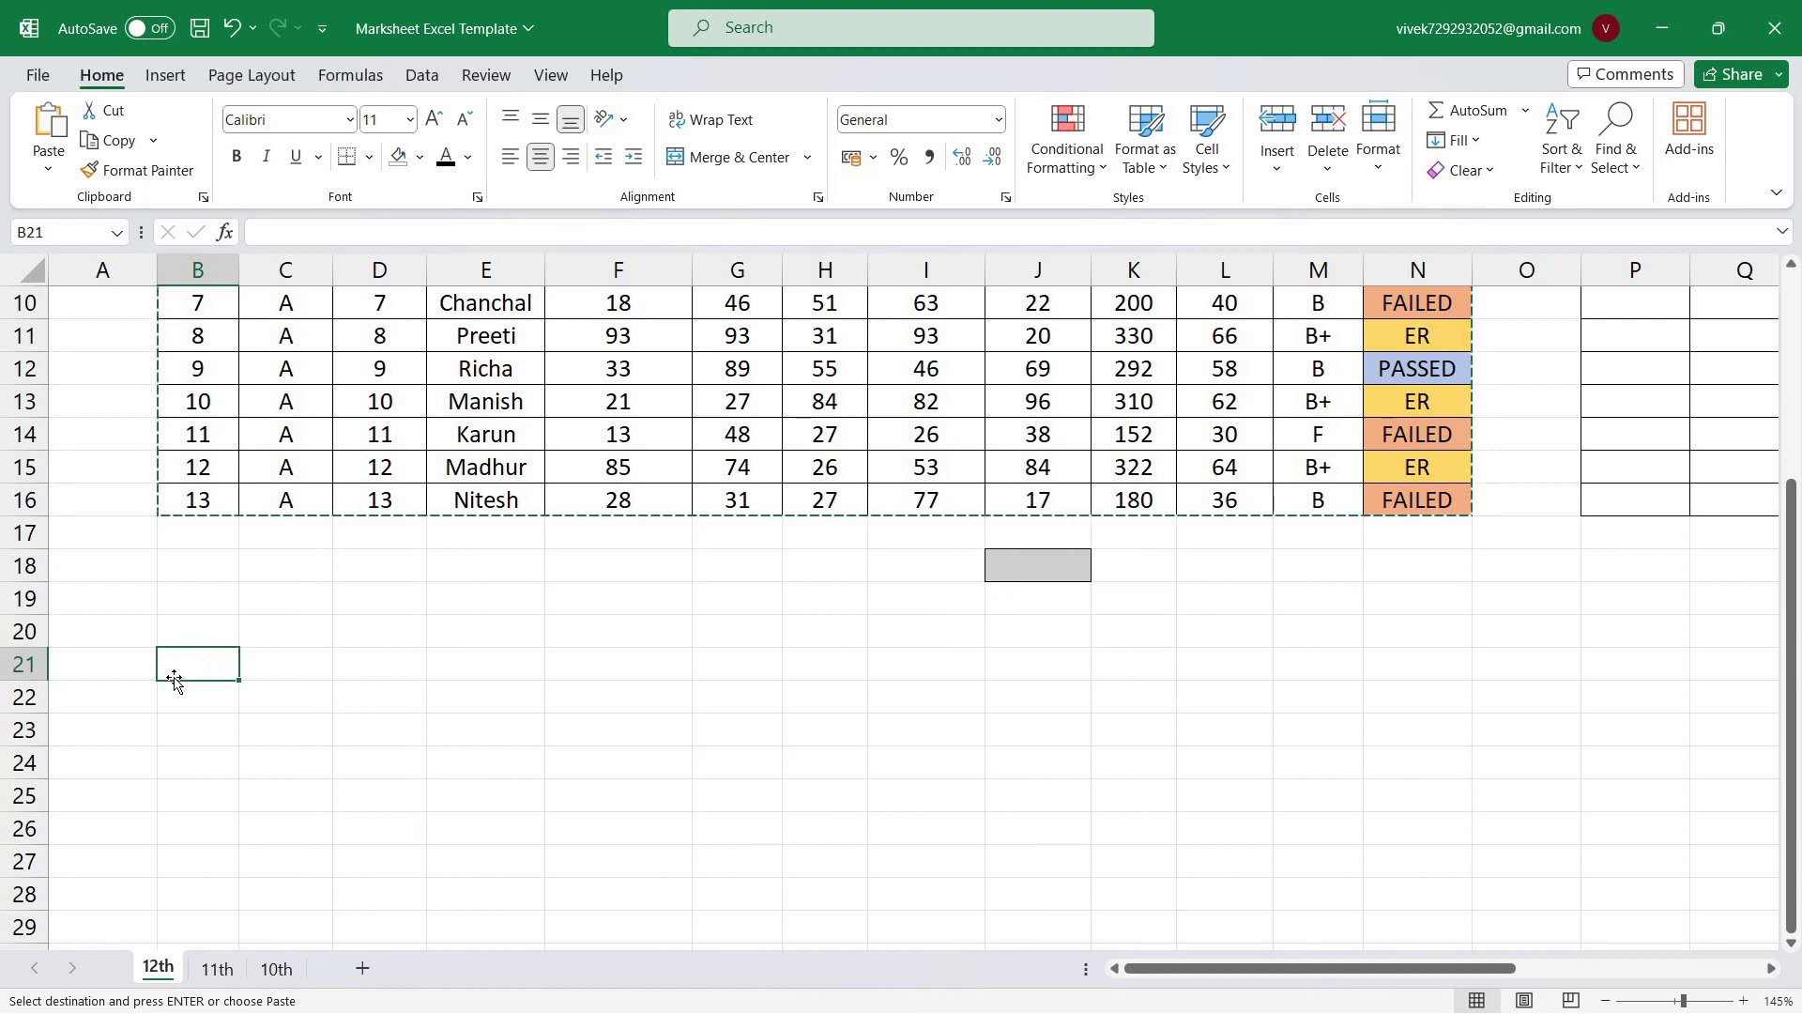
pyautogui.hotkey('shift', 'F10')
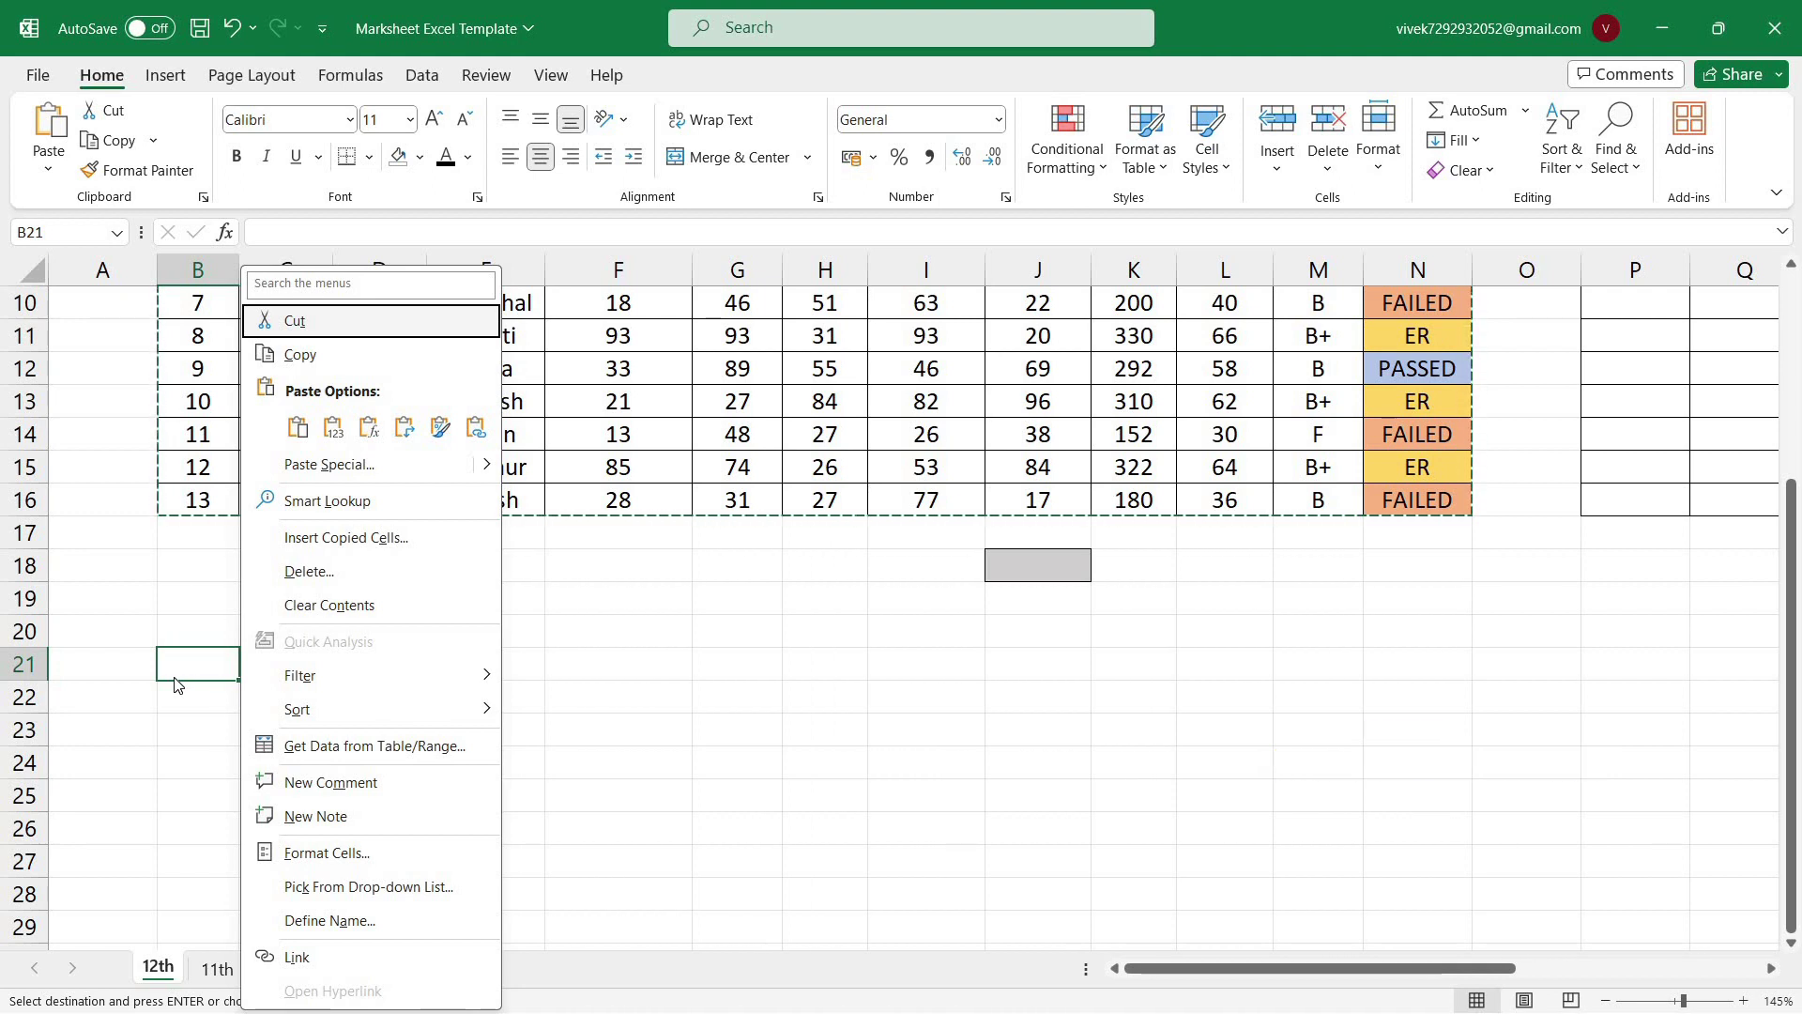
# Step: Paste only the copied marksheet's formatting at B21, replacing an accidental picture paste
pyautogui.press('Down')
pyautogui.press('Down')
pyautogui.press('Down')
pyautogui.press('Right')
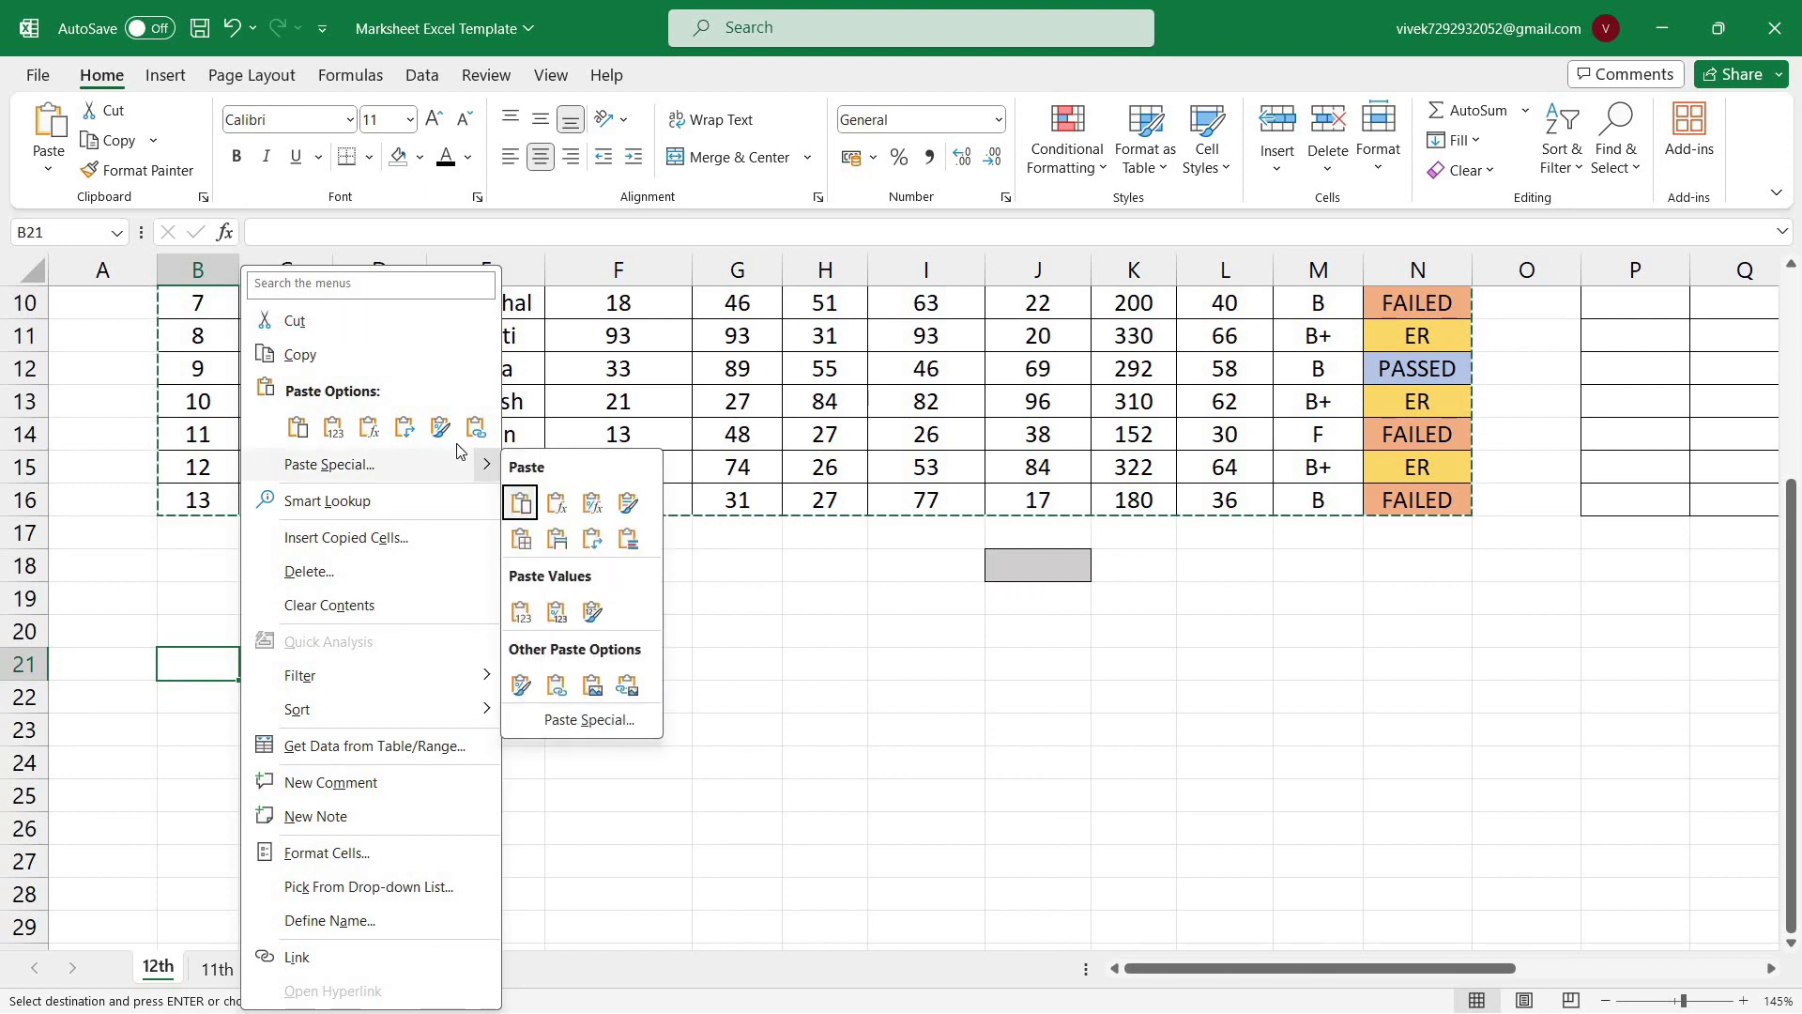
pyautogui.click(592, 686)
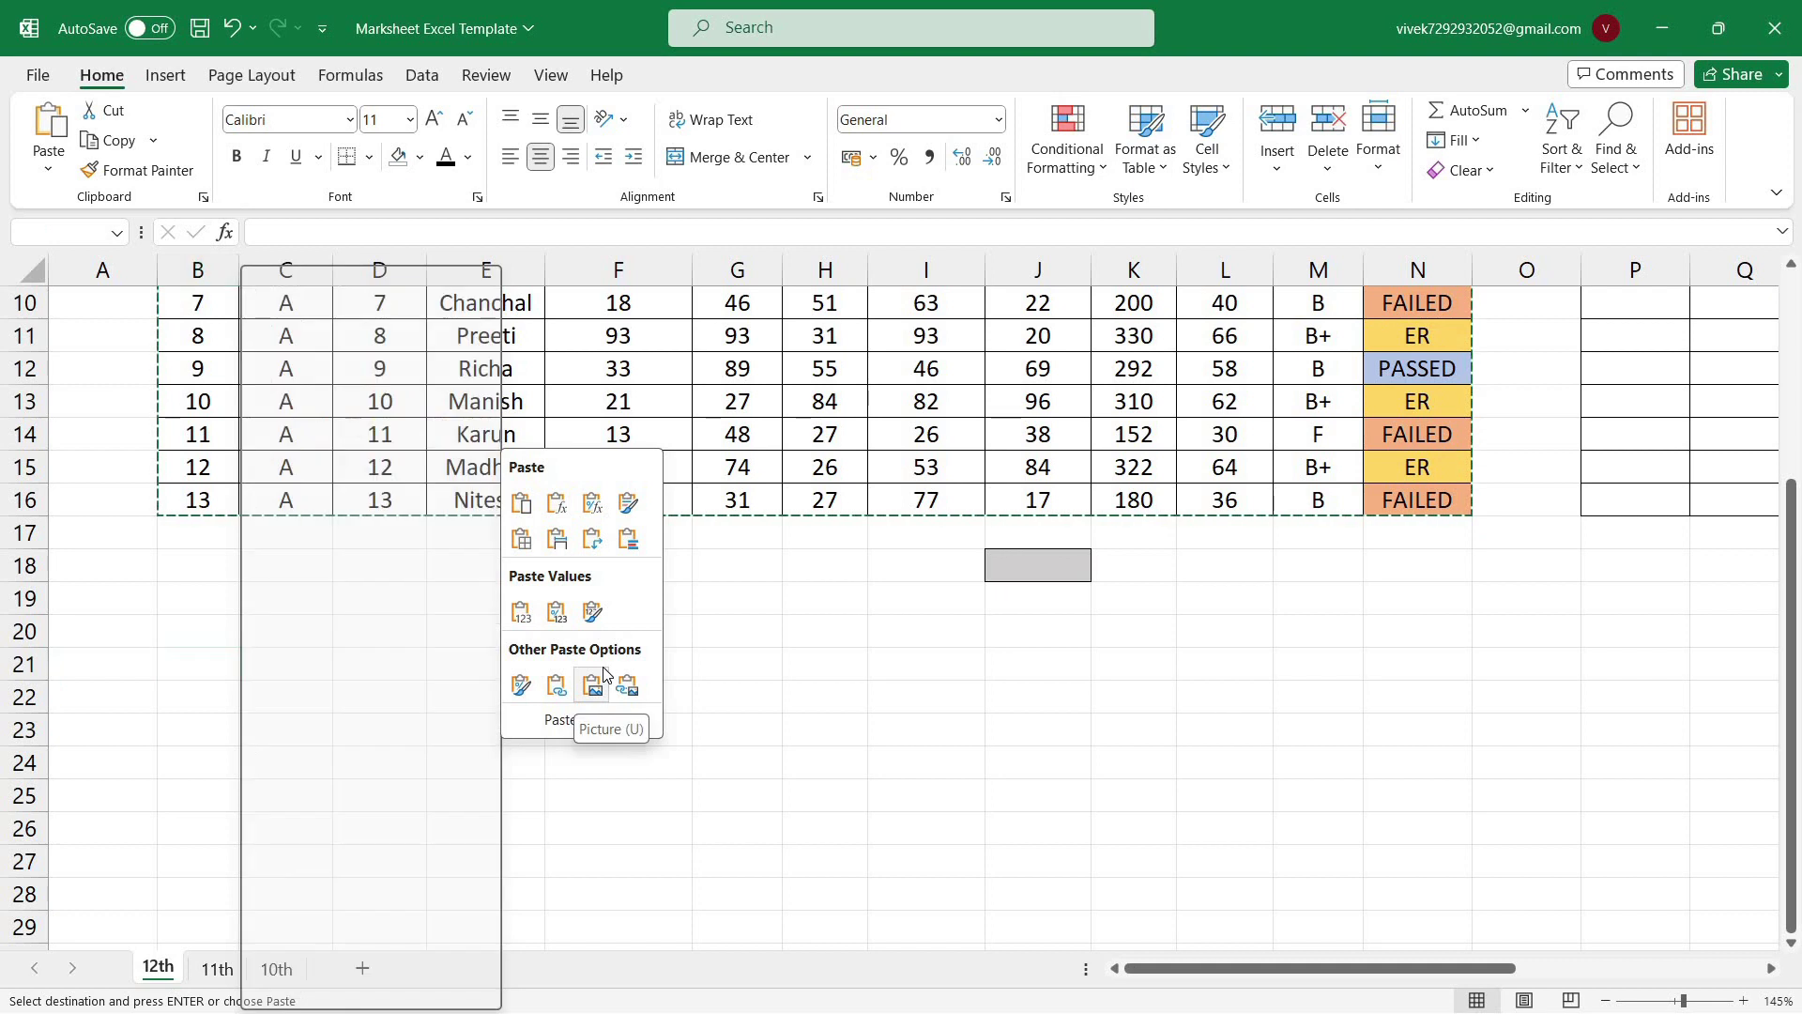
pyautogui.rightClick(235, 663)
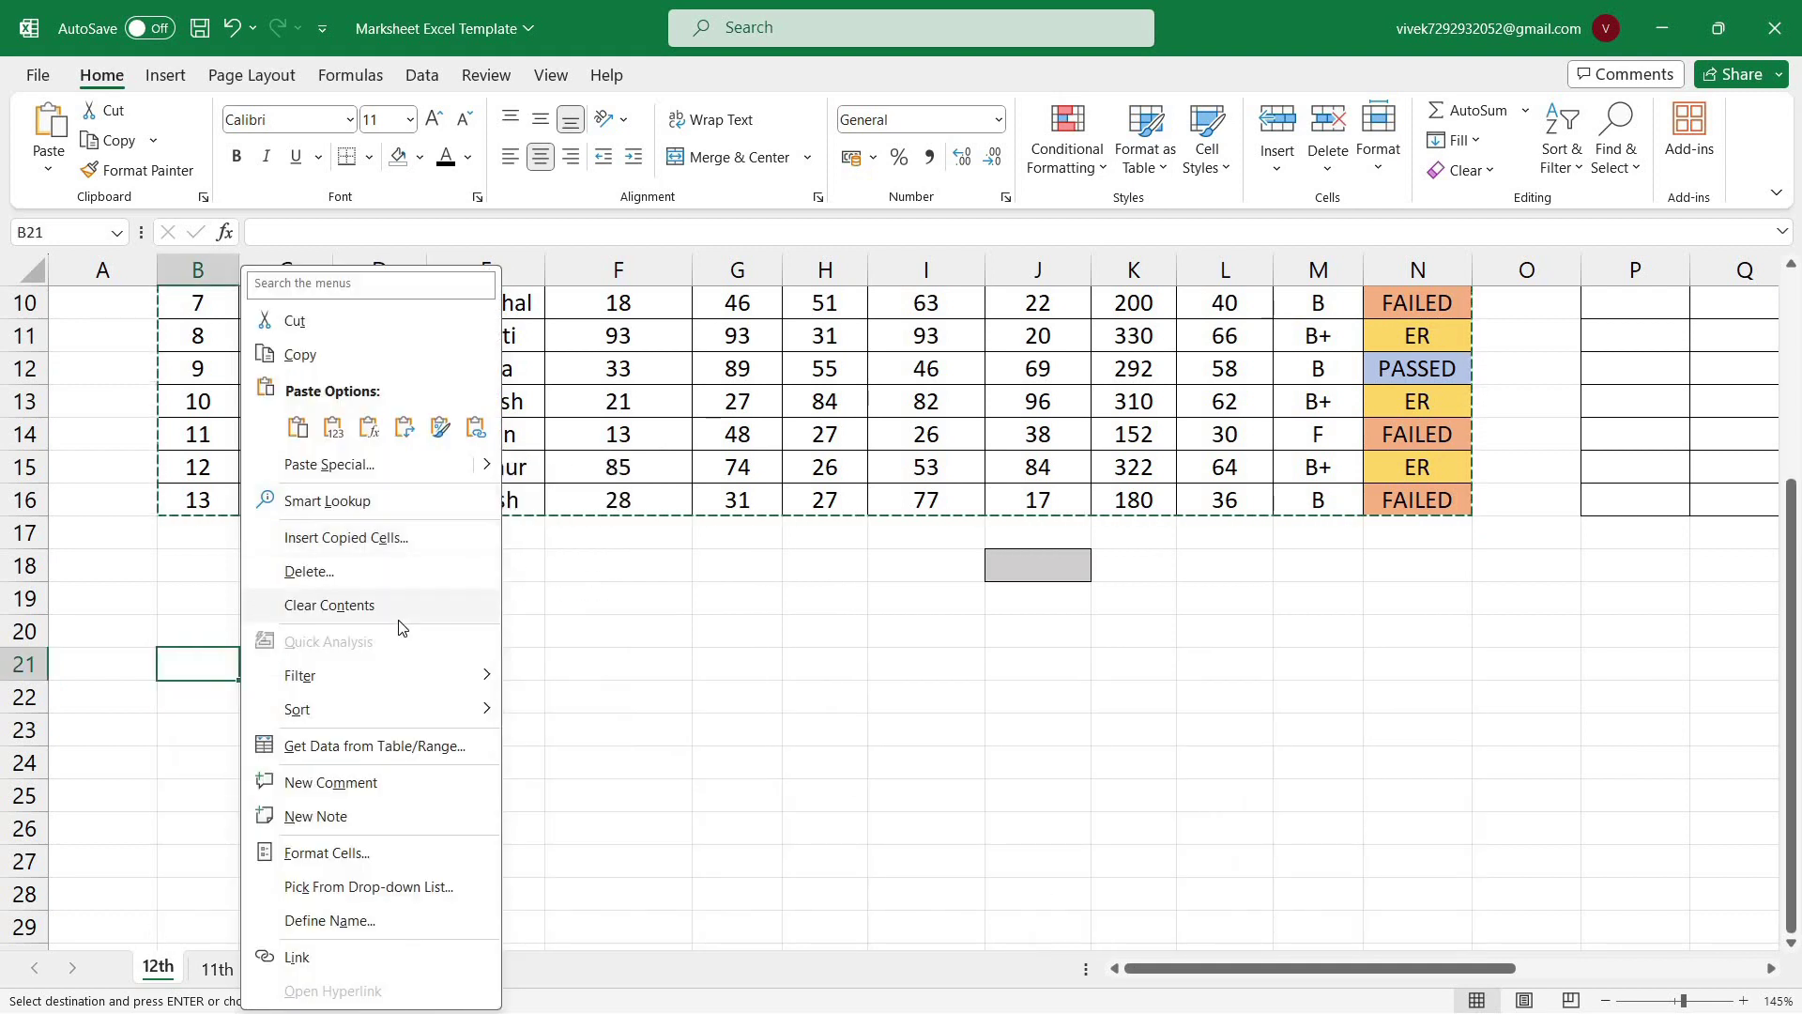
pyautogui.press('s')
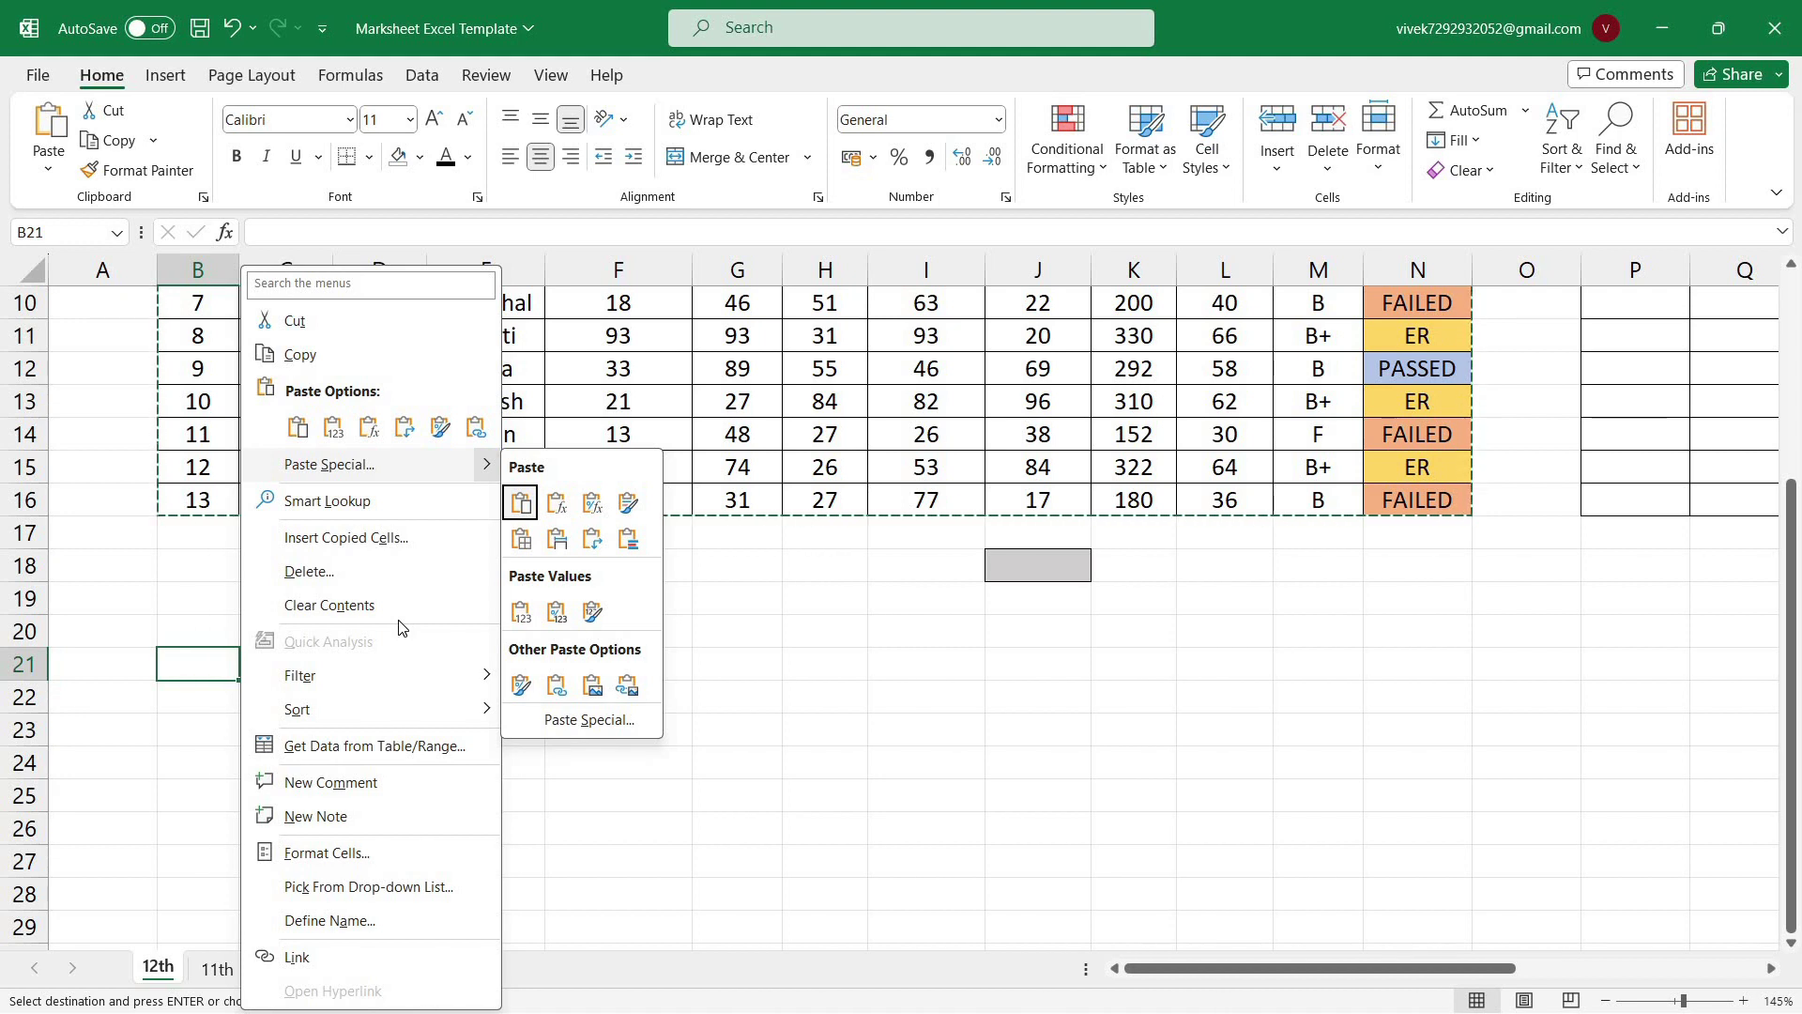
pyautogui.hotkey('ctrl', 'v')
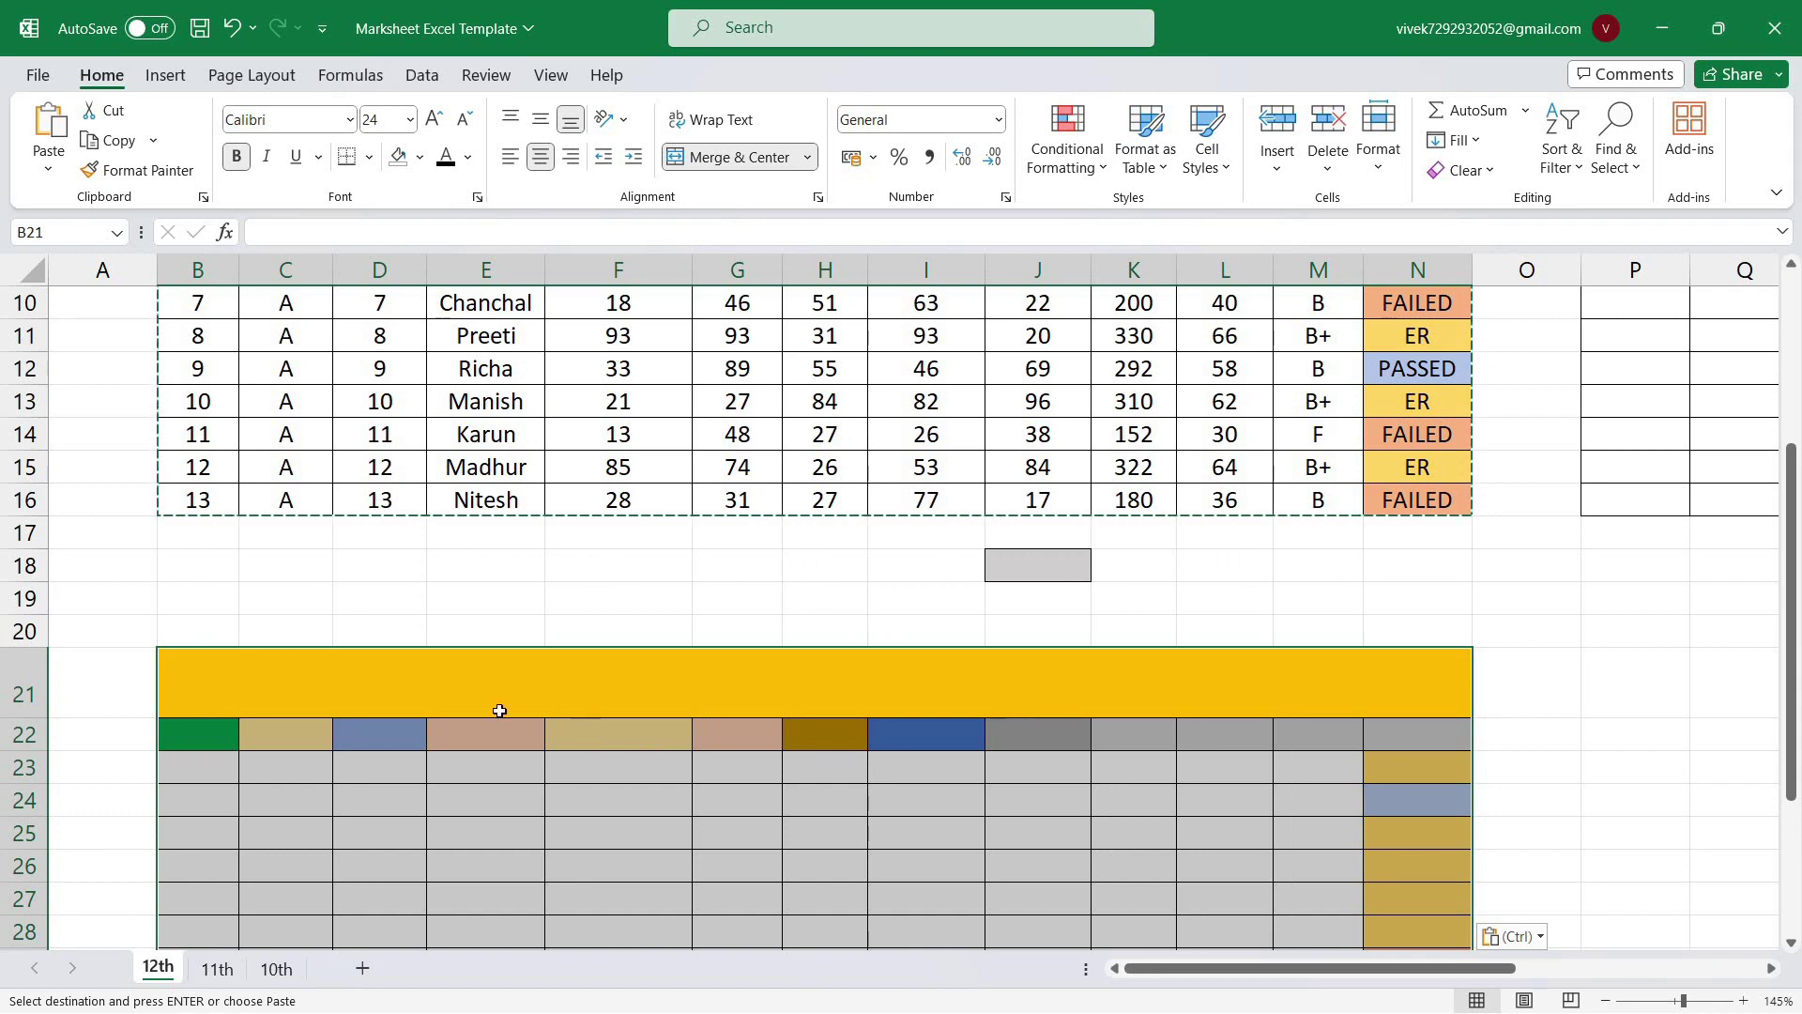
pyautogui.scroll(3, 397, 795)
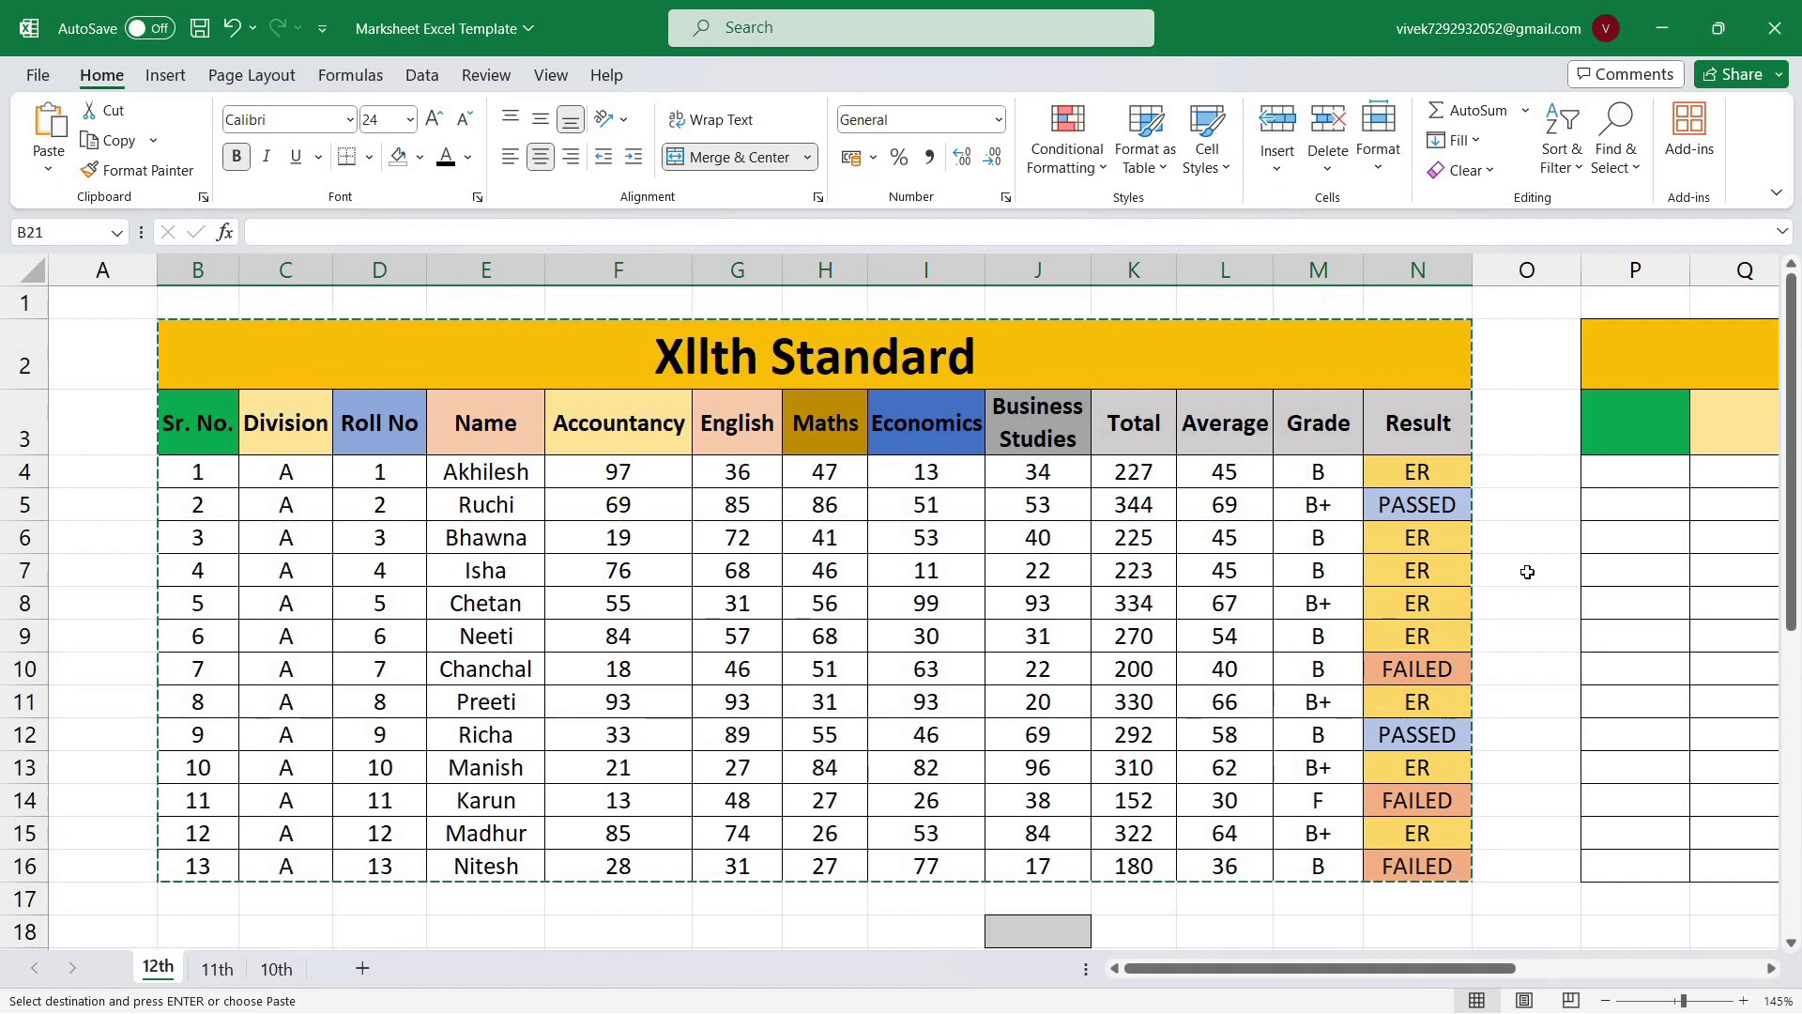
# Step: Cancel the pending copy and select the XIIth Standard table from B2 down to N16
pyautogui.click(708, 635)
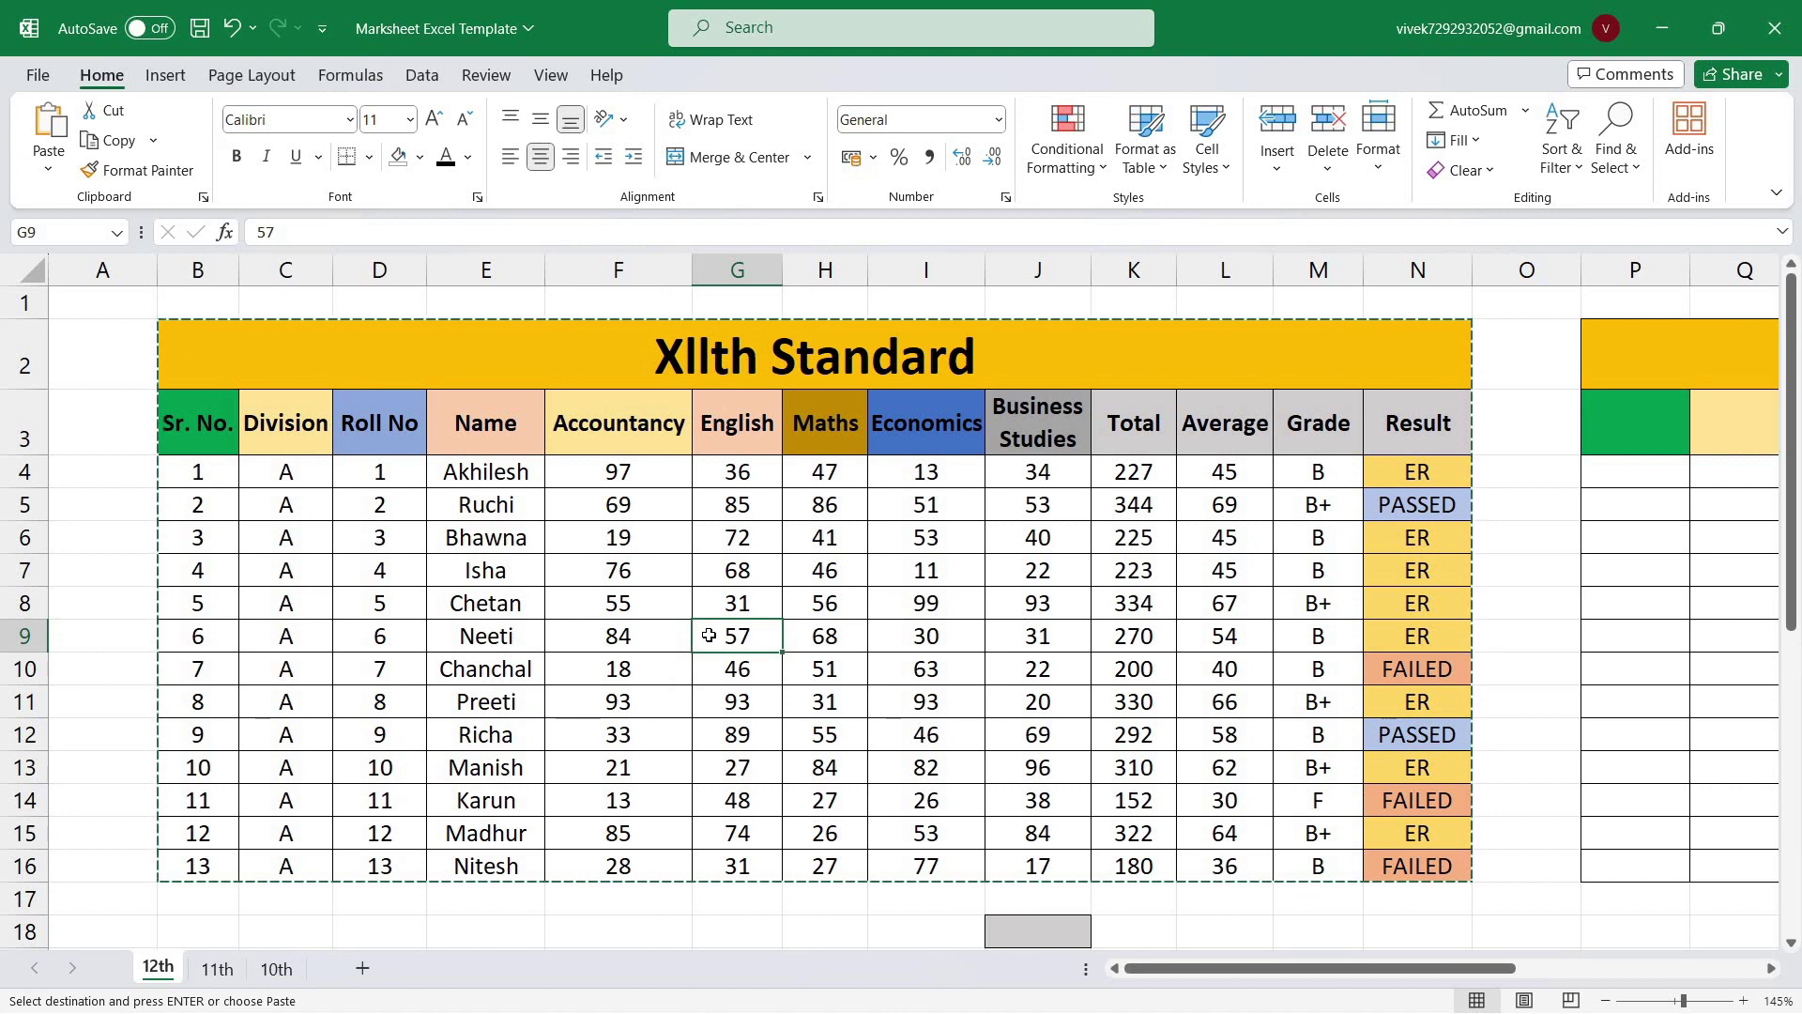
pyautogui.press('Escape')
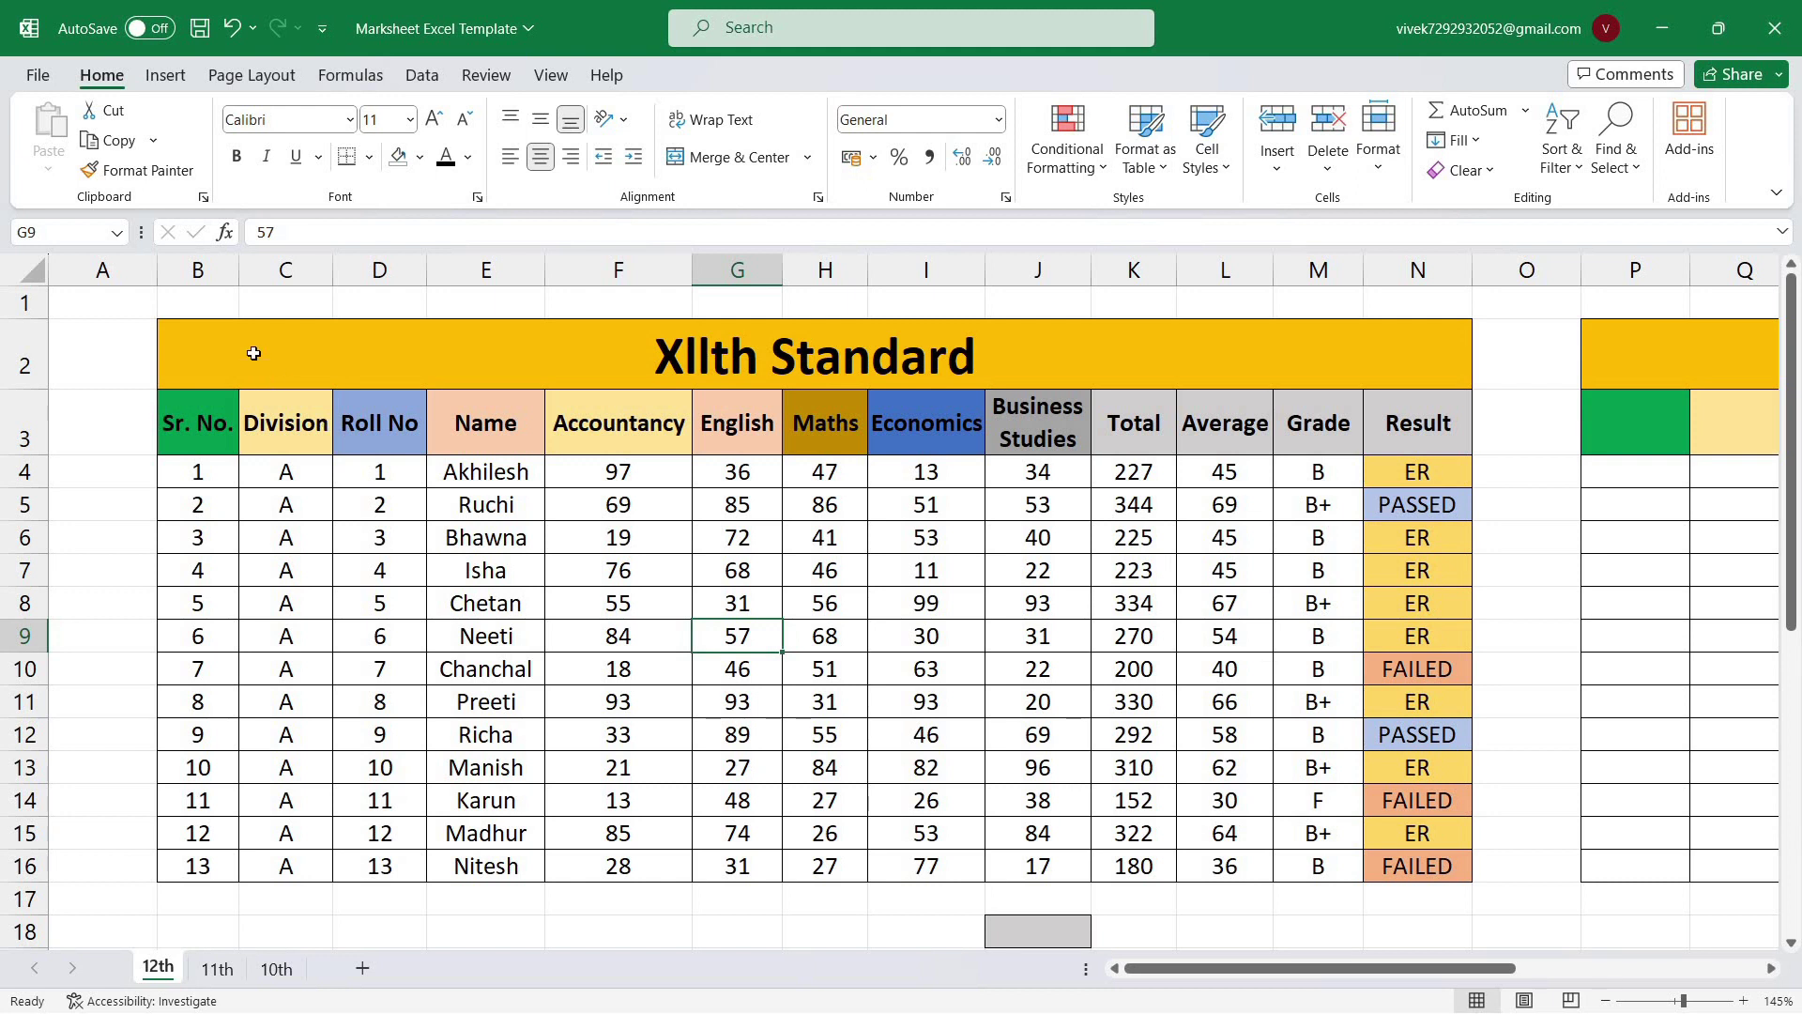
pyautogui.moveTo(188, 341)
pyautogui.mouseDown()
pyautogui.moveTo(697, 463)
pyautogui.moveTo(708, 859)
pyautogui.mouseUp()
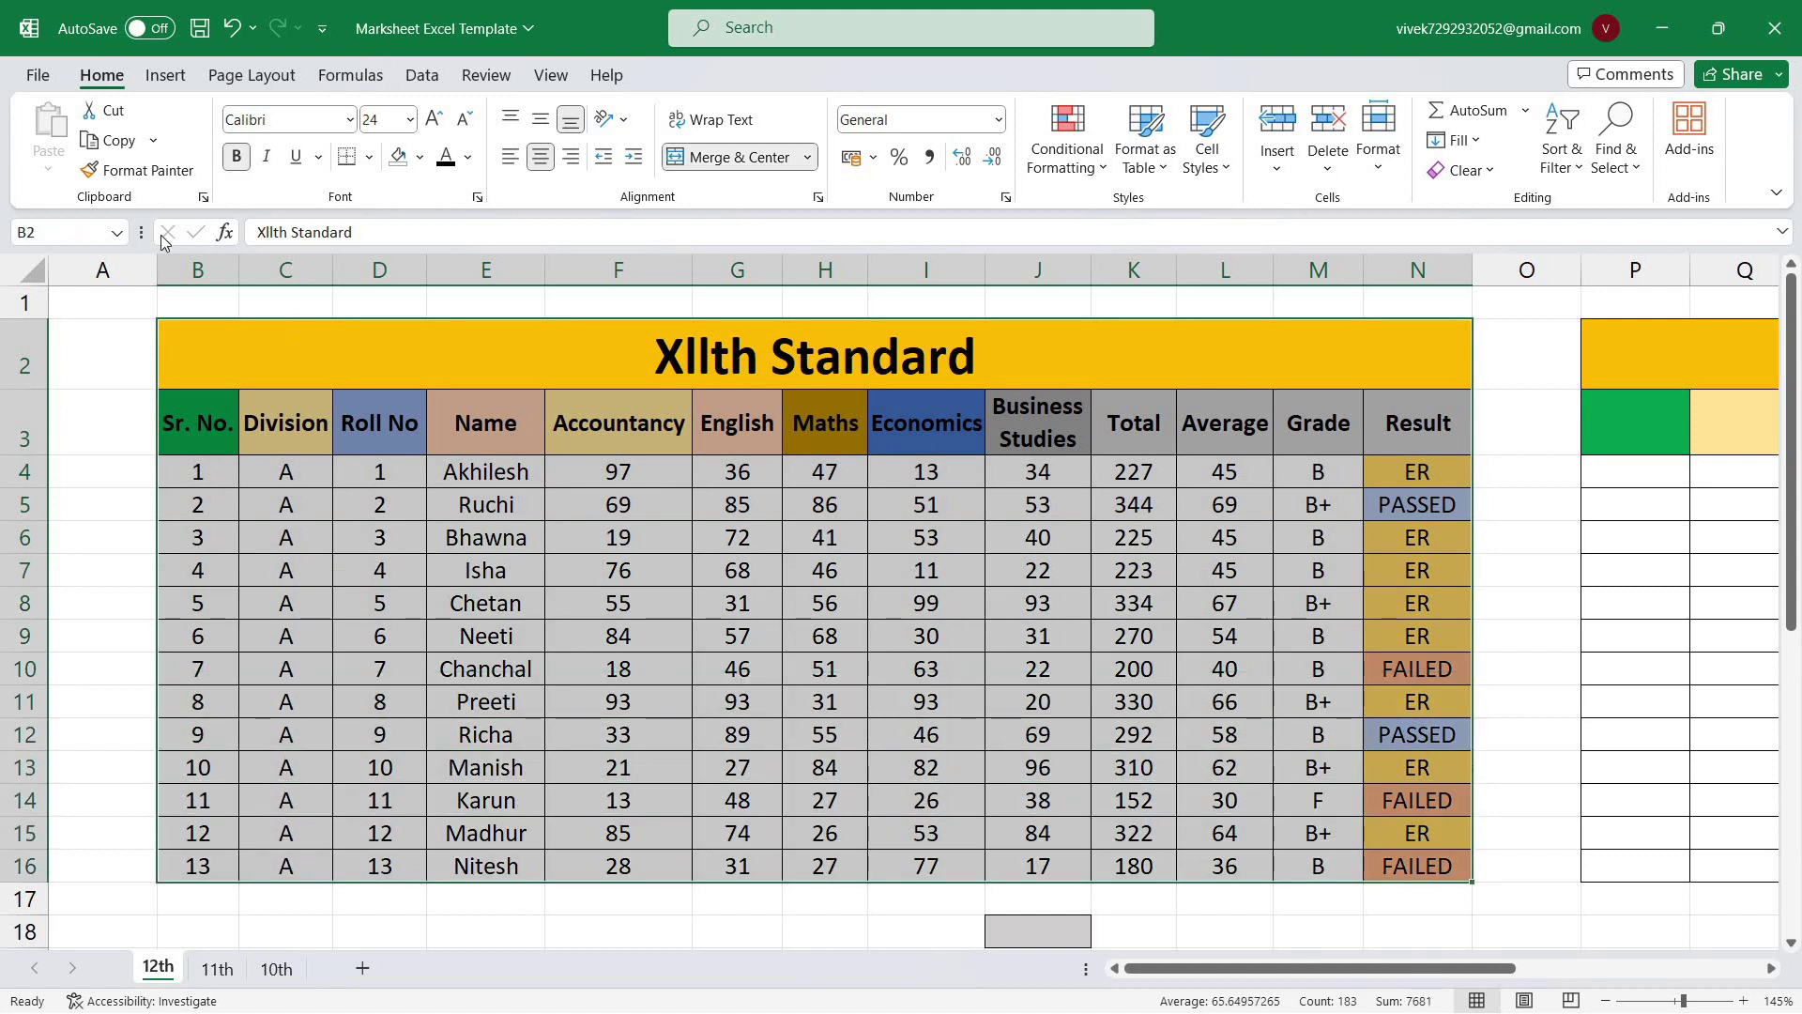
# Step: Paint the B2:N16 table formatting onto the empty block starting at cell P21
pyautogui.click(141, 170)
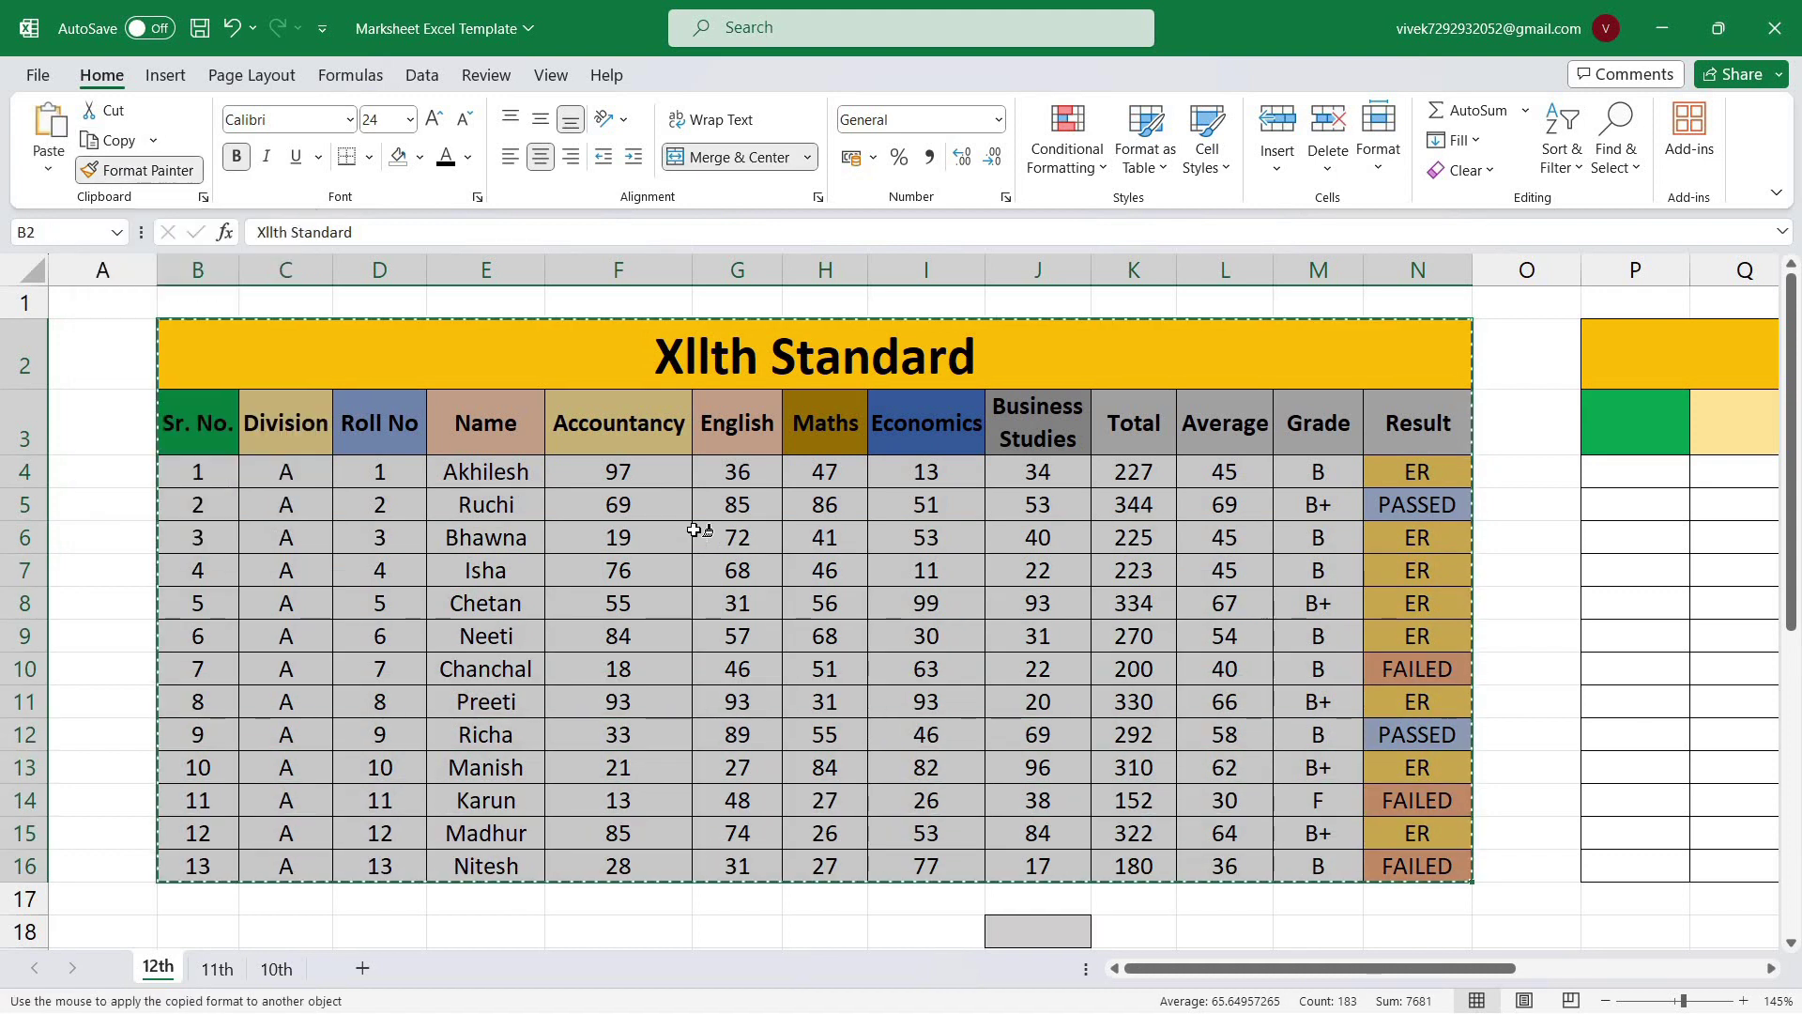
pyautogui.scroll(-1, 695, 523)
pyautogui.scroll(-2, 1228, 588)
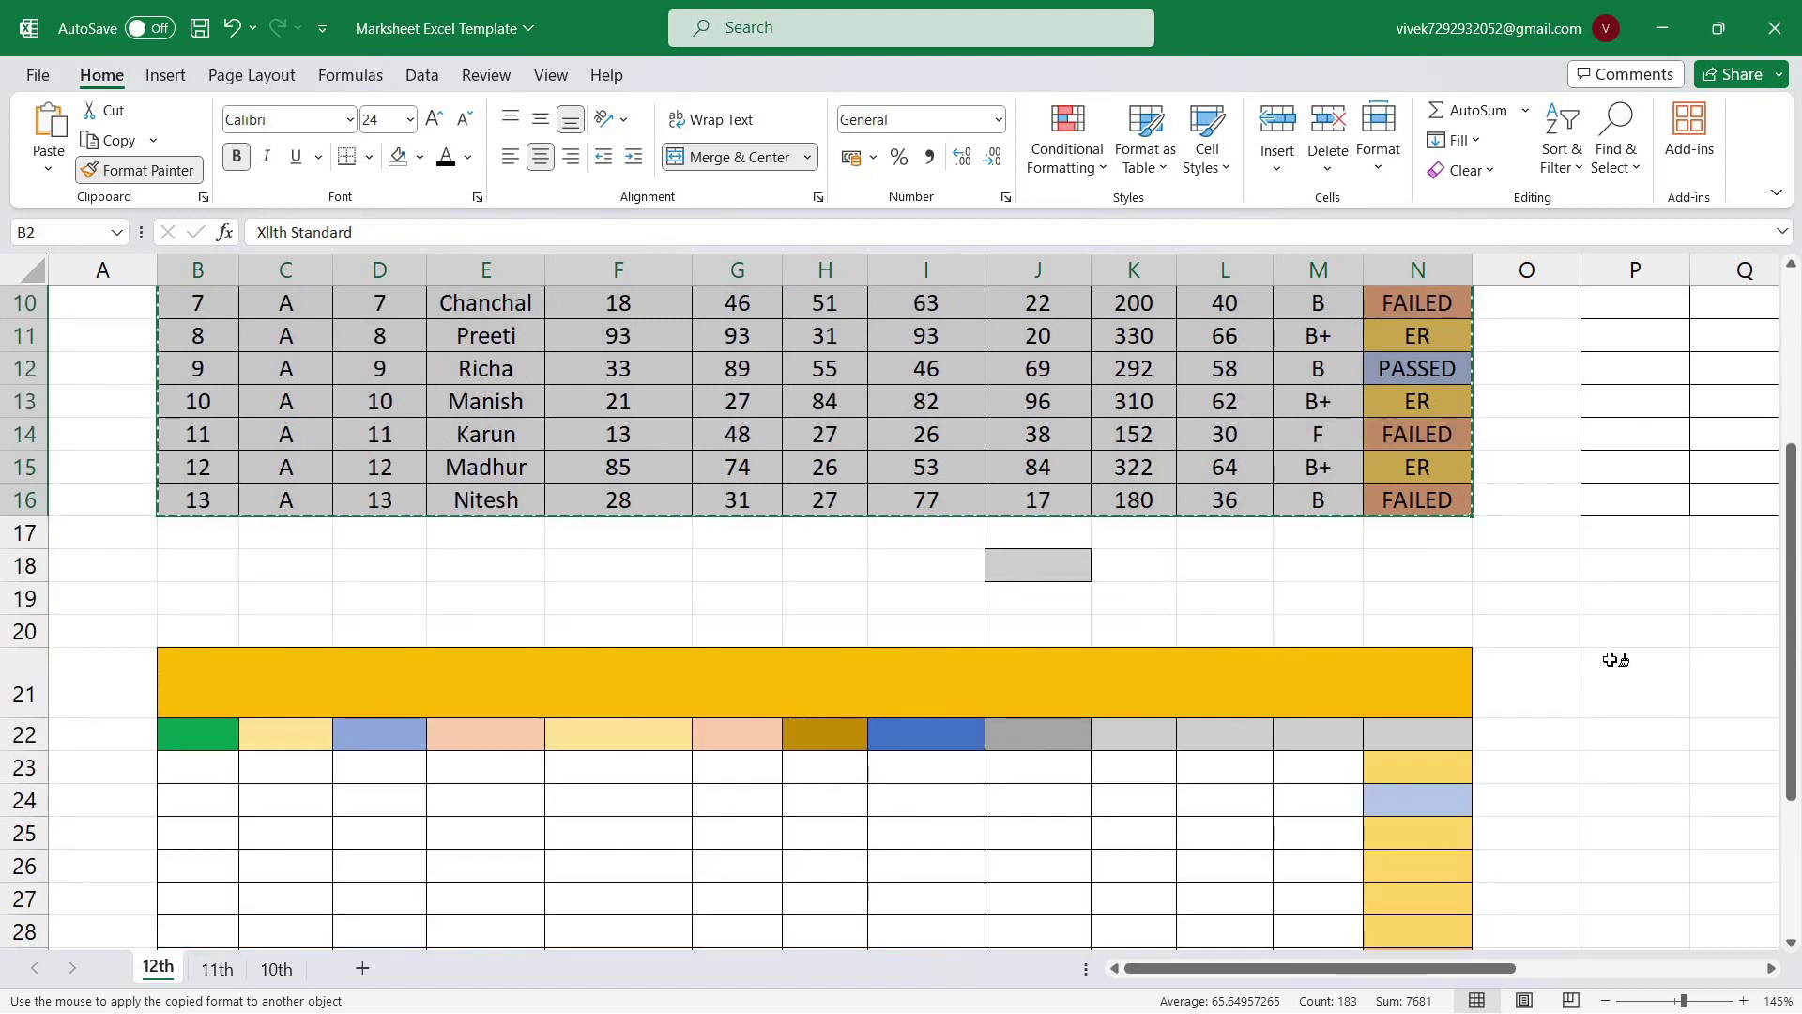
pyautogui.click(1609, 657)
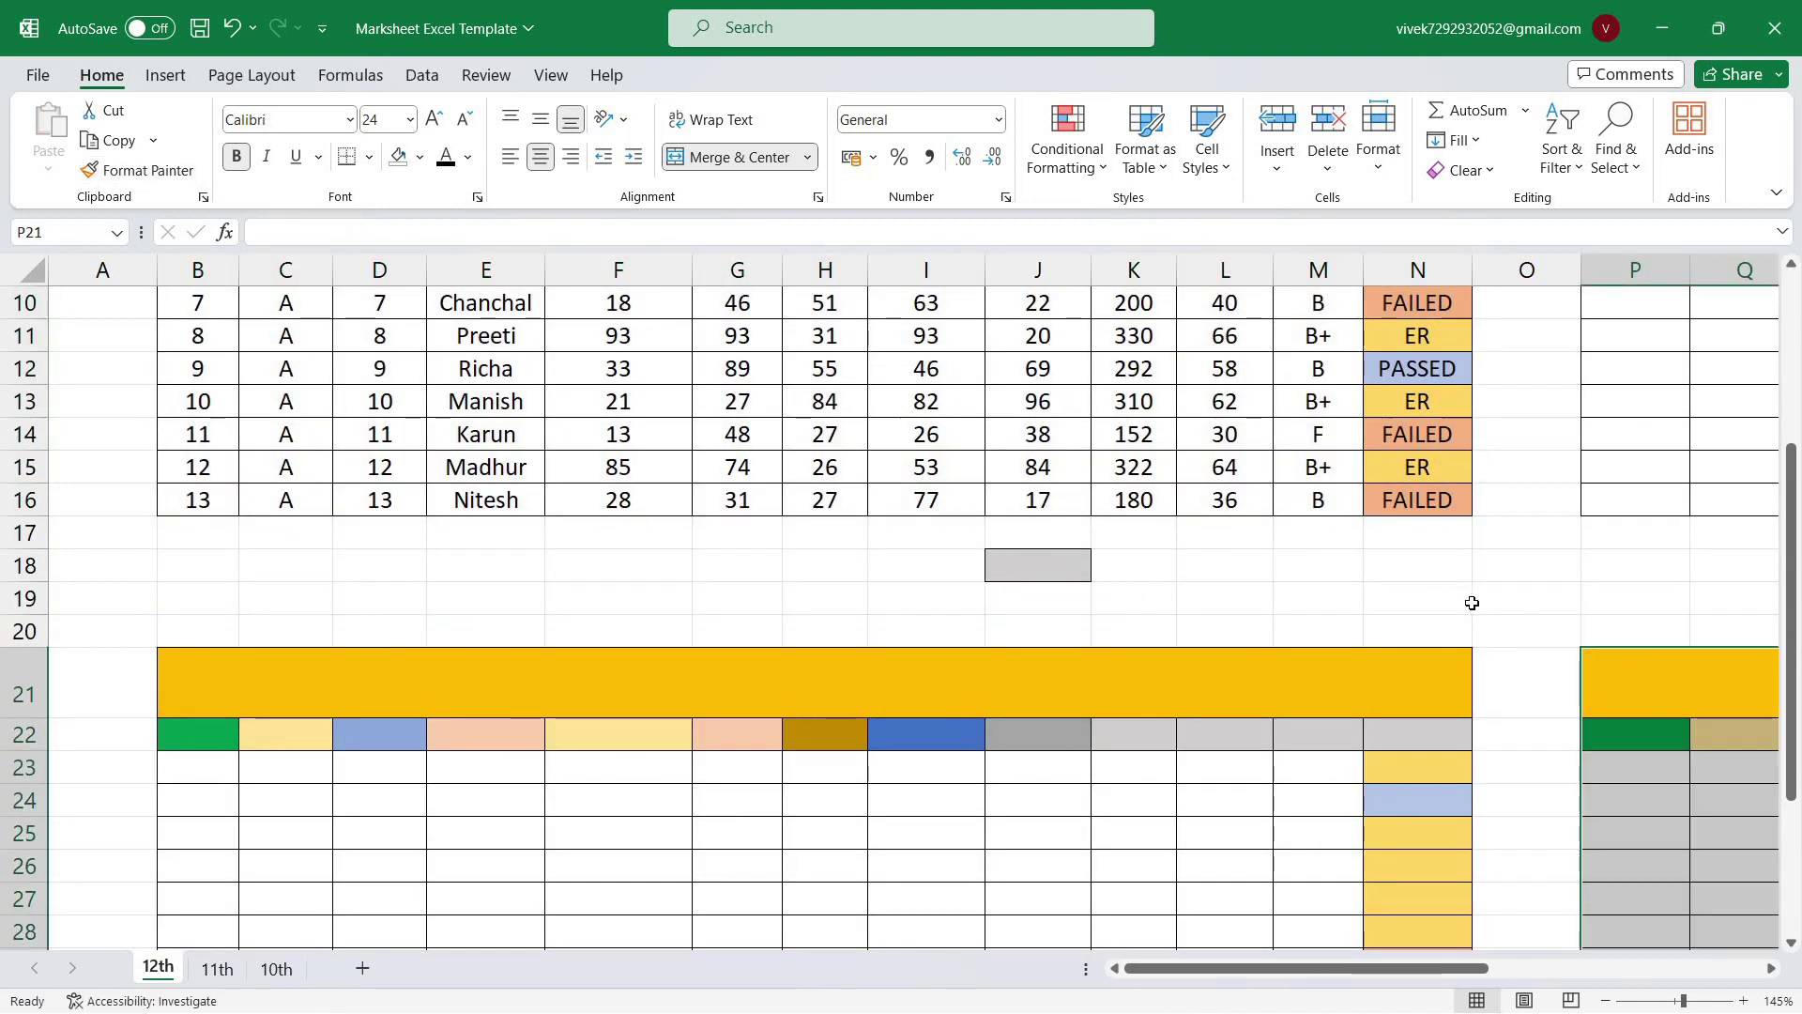
pyautogui.moveTo(1415, 966)
pyautogui.mouseDown()
pyautogui.moveTo(1450, 901)
pyautogui.moveTo(1259, 853)
pyautogui.mouseUp()
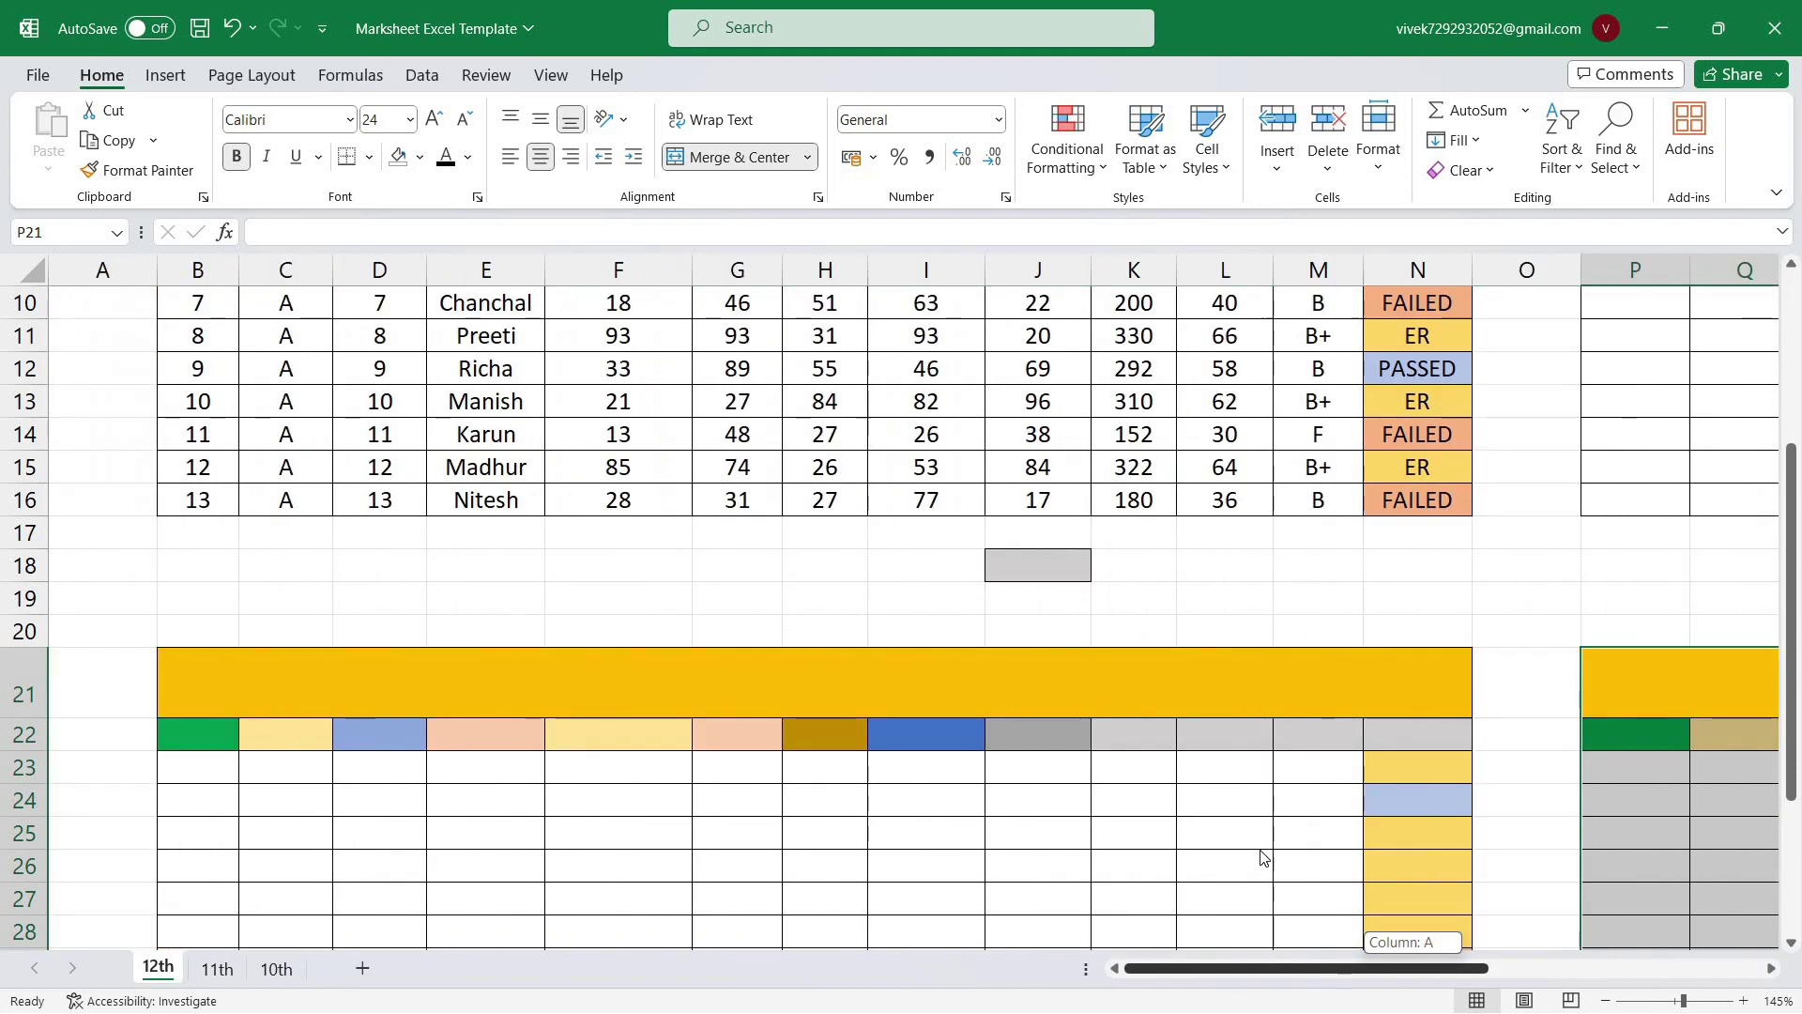
pyautogui.scroll(1, 706, 621)
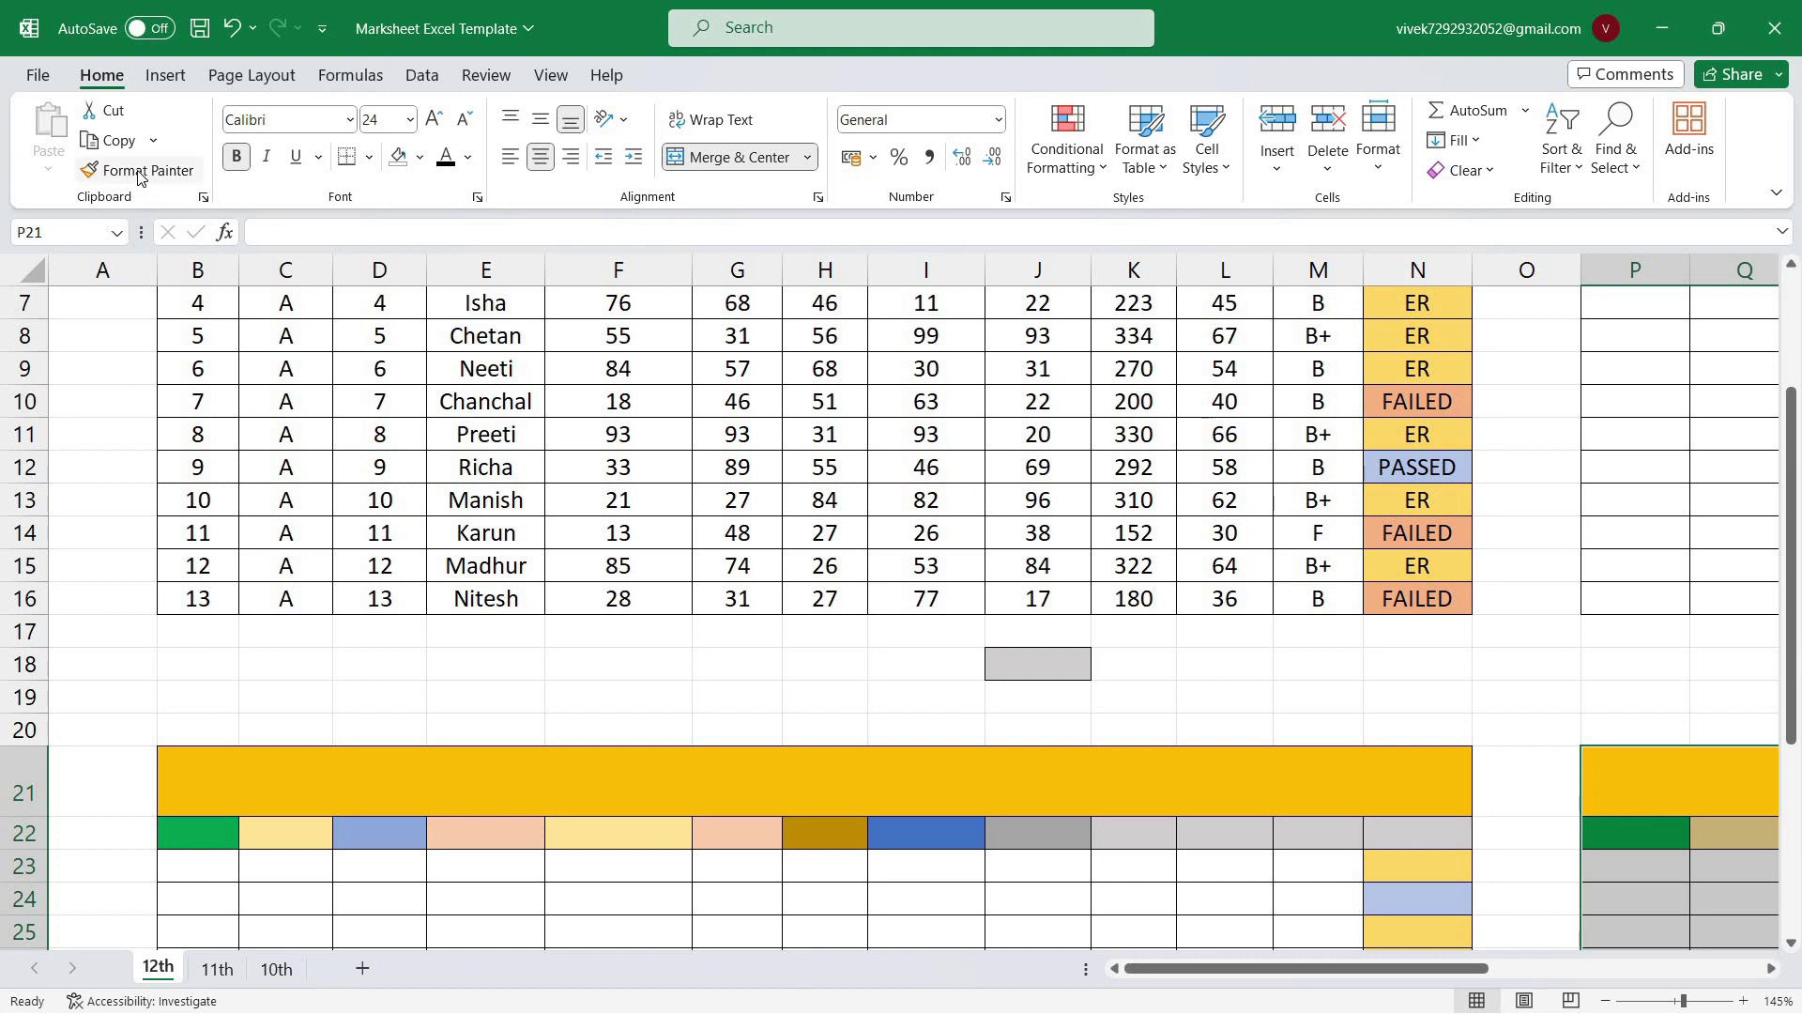
# Step: Scroll back up and drag across B2:N16 again, correcting an overshot first selection
pyautogui.scroll(2, 450, 472)
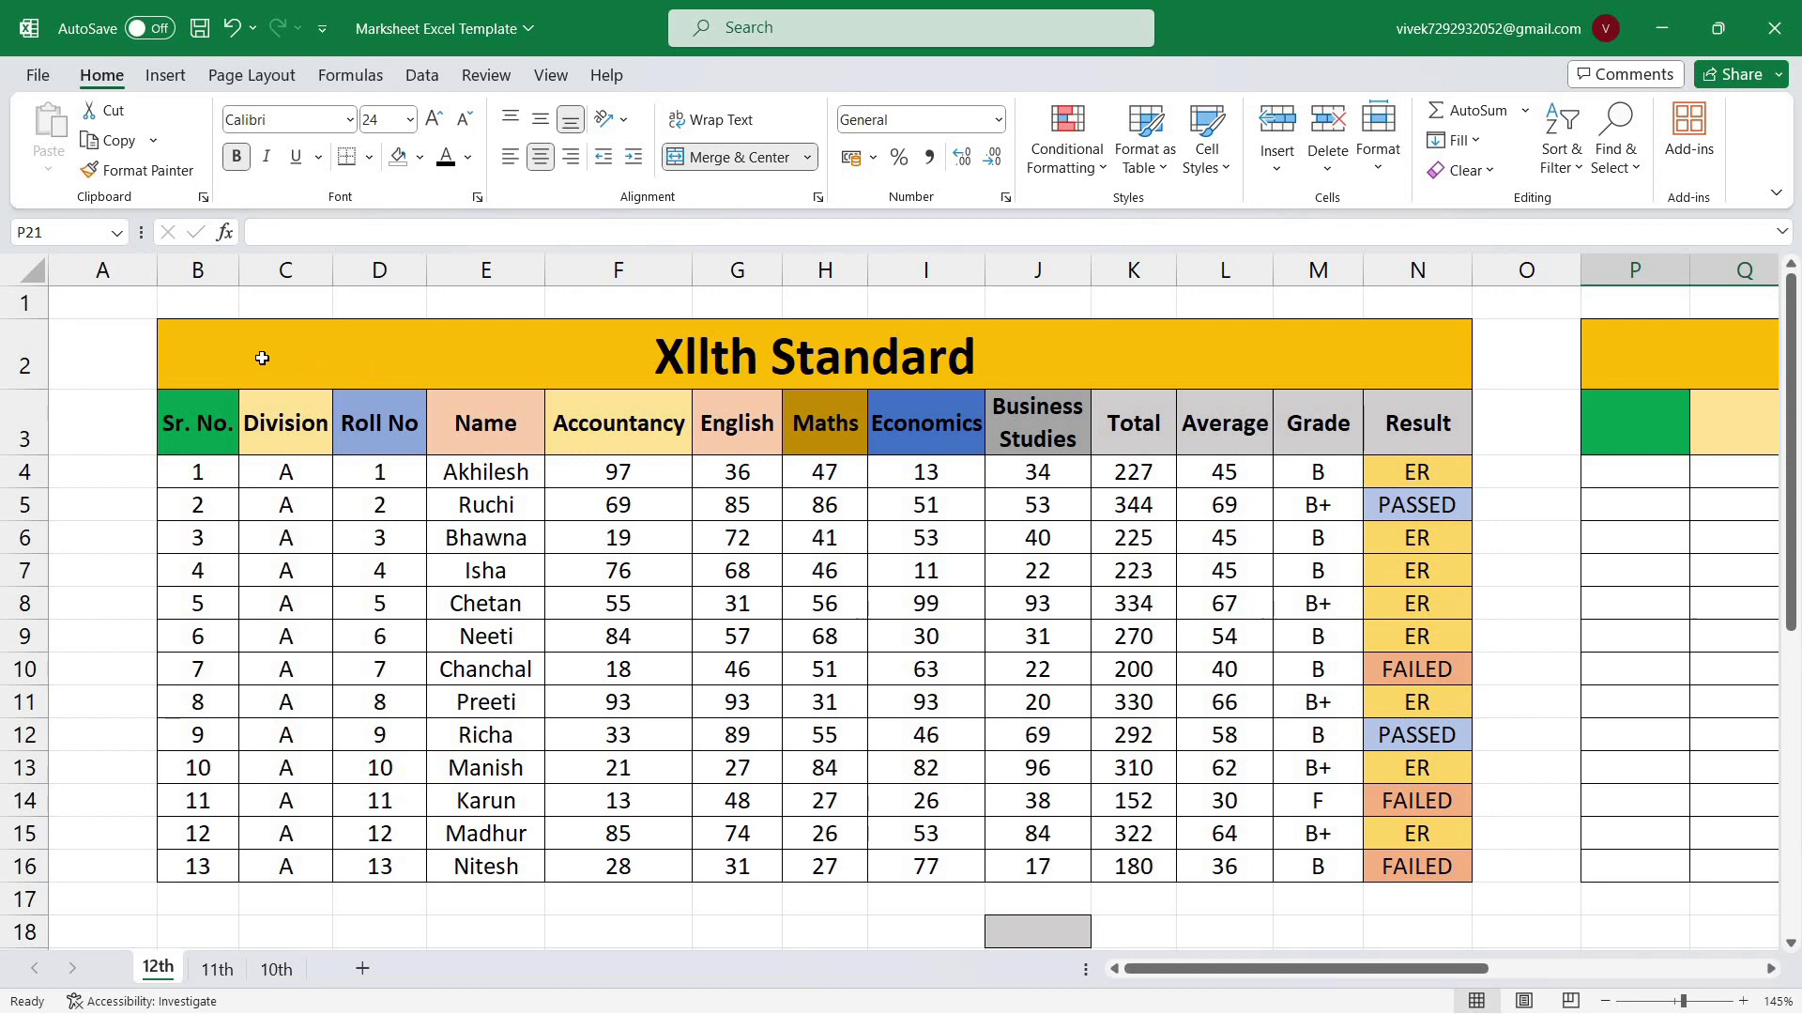
pyautogui.moveTo(200, 340)
pyautogui.mouseDown()
pyautogui.moveTo(1105, 751)
pyautogui.moveTo(1105, 868)
pyautogui.mouseUp()
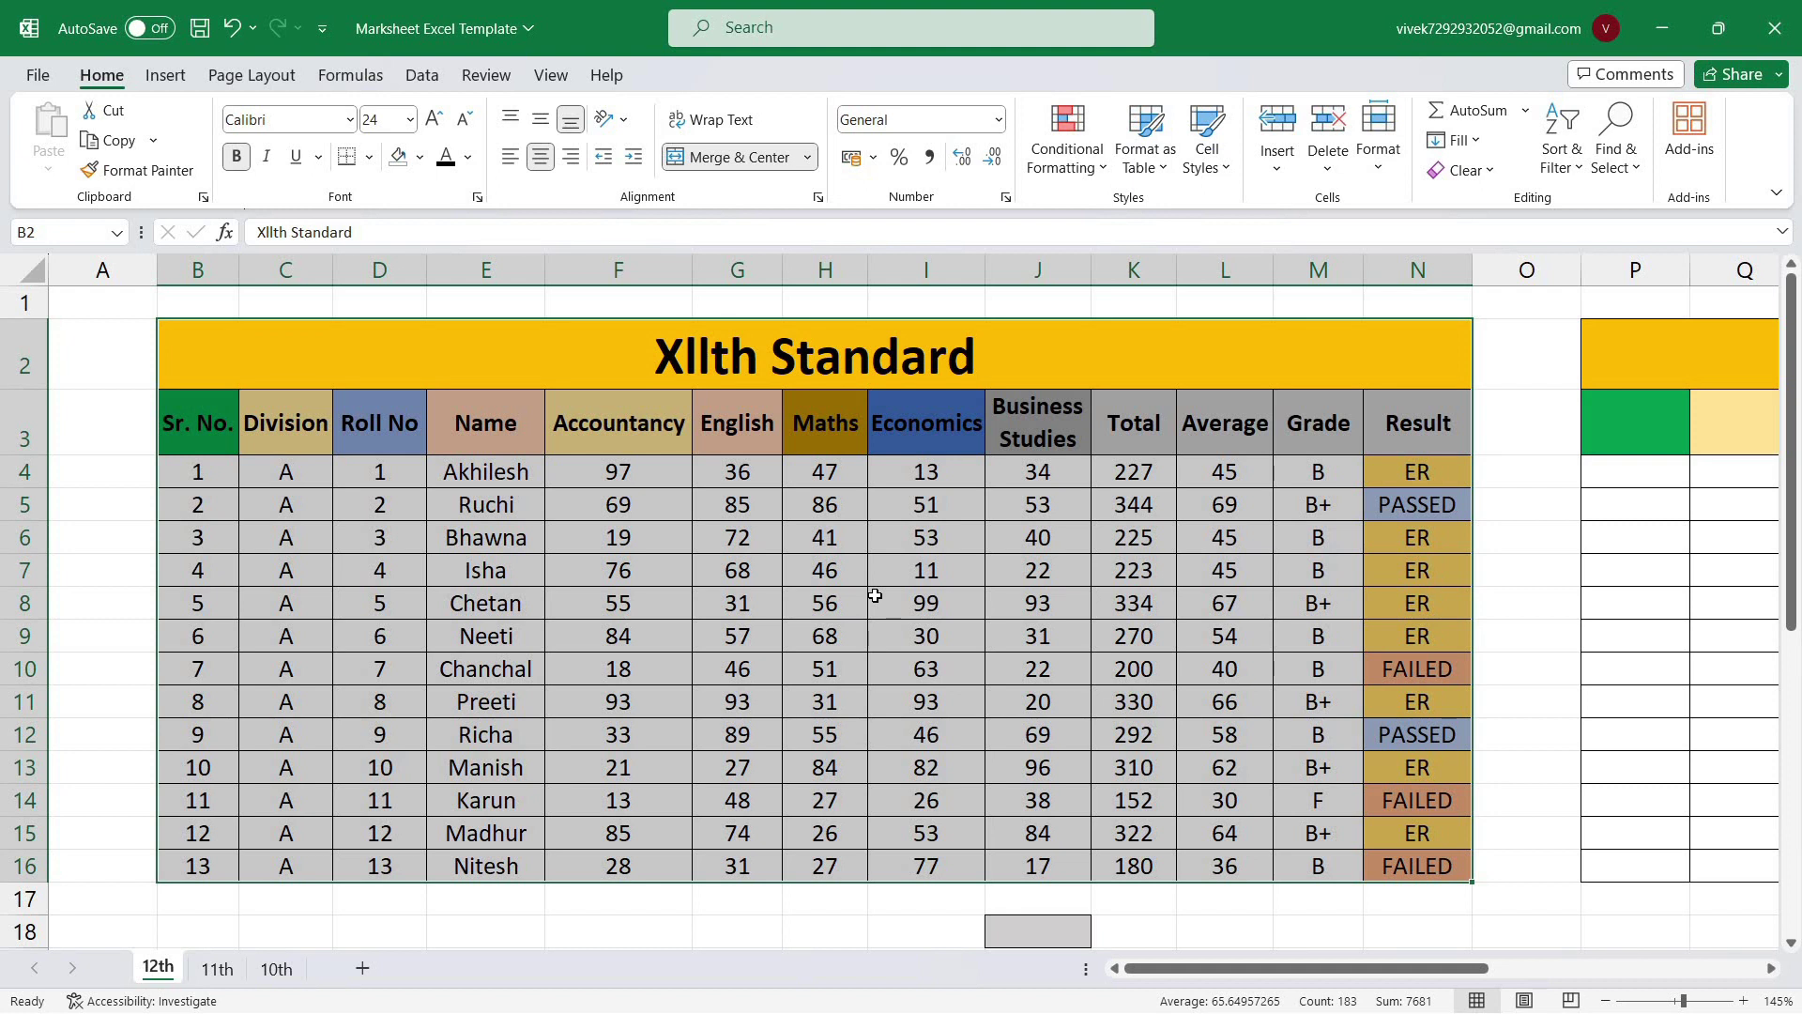
pyautogui.click(1511, 429)
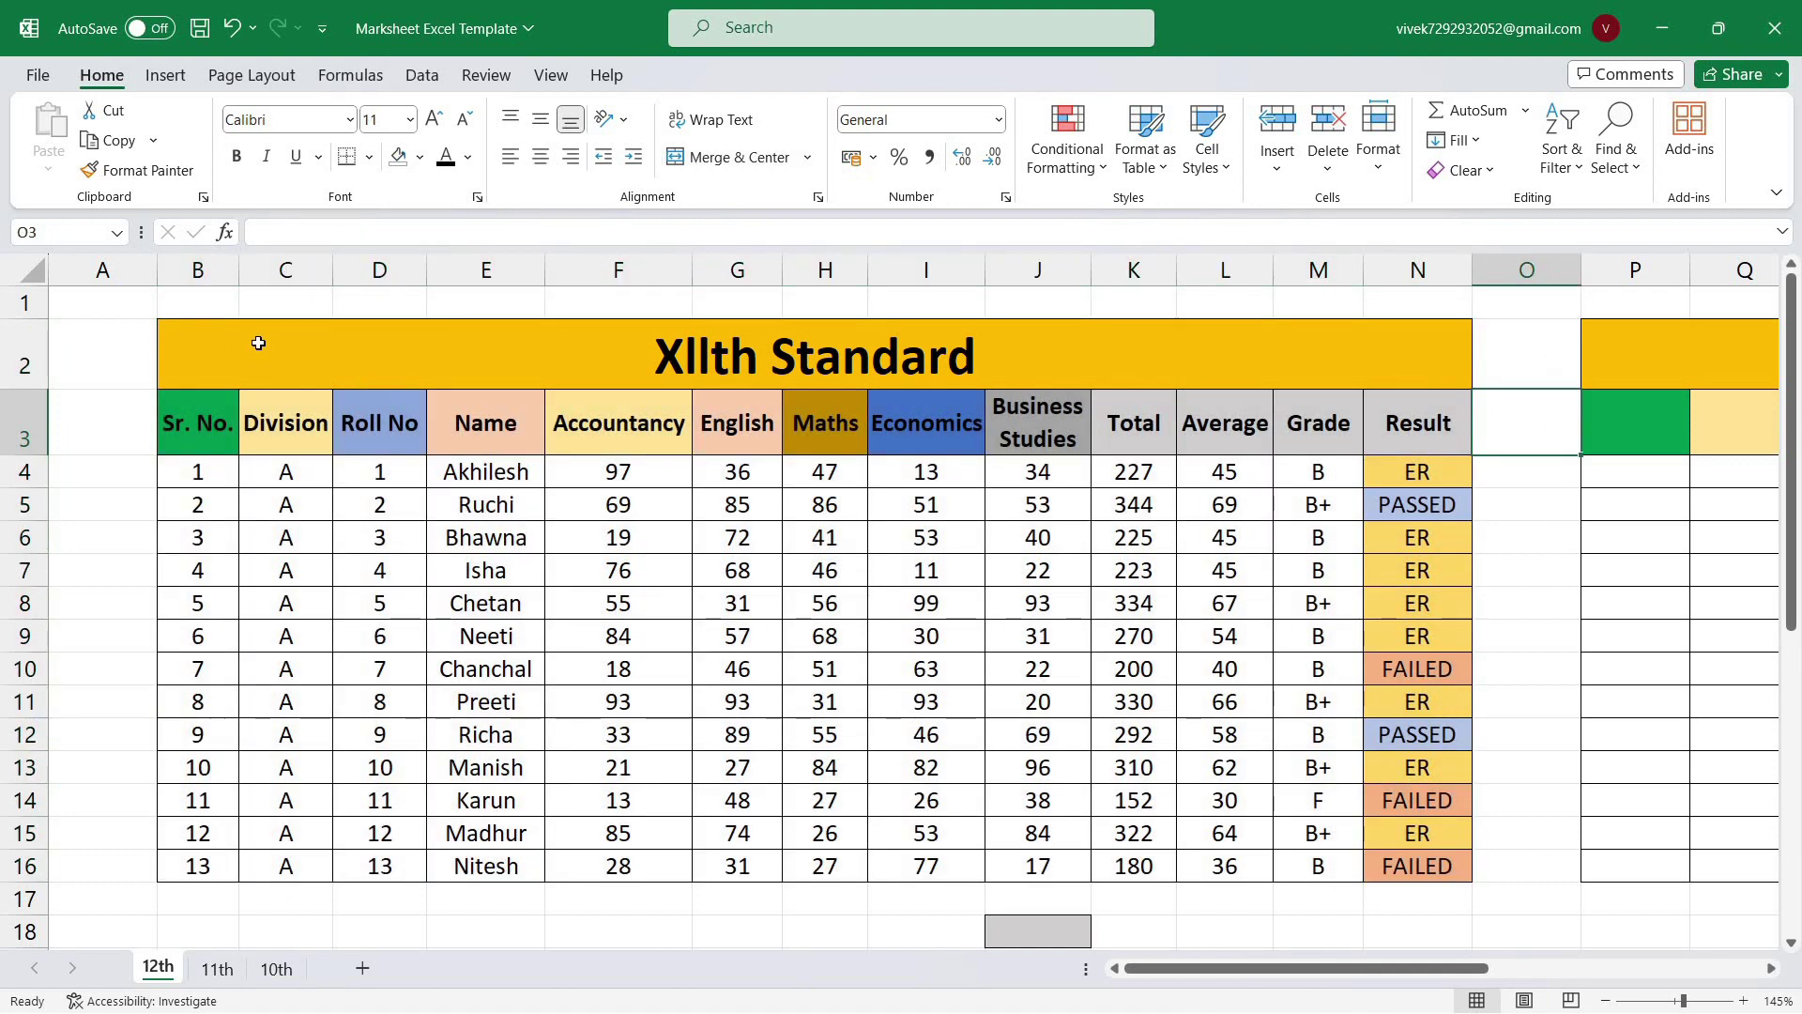
pyautogui.moveTo(184, 350)
pyautogui.mouseDown()
pyautogui.moveTo(537, 823)
pyautogui.moveTo(538, 863)
pyautogui.mouseUp()
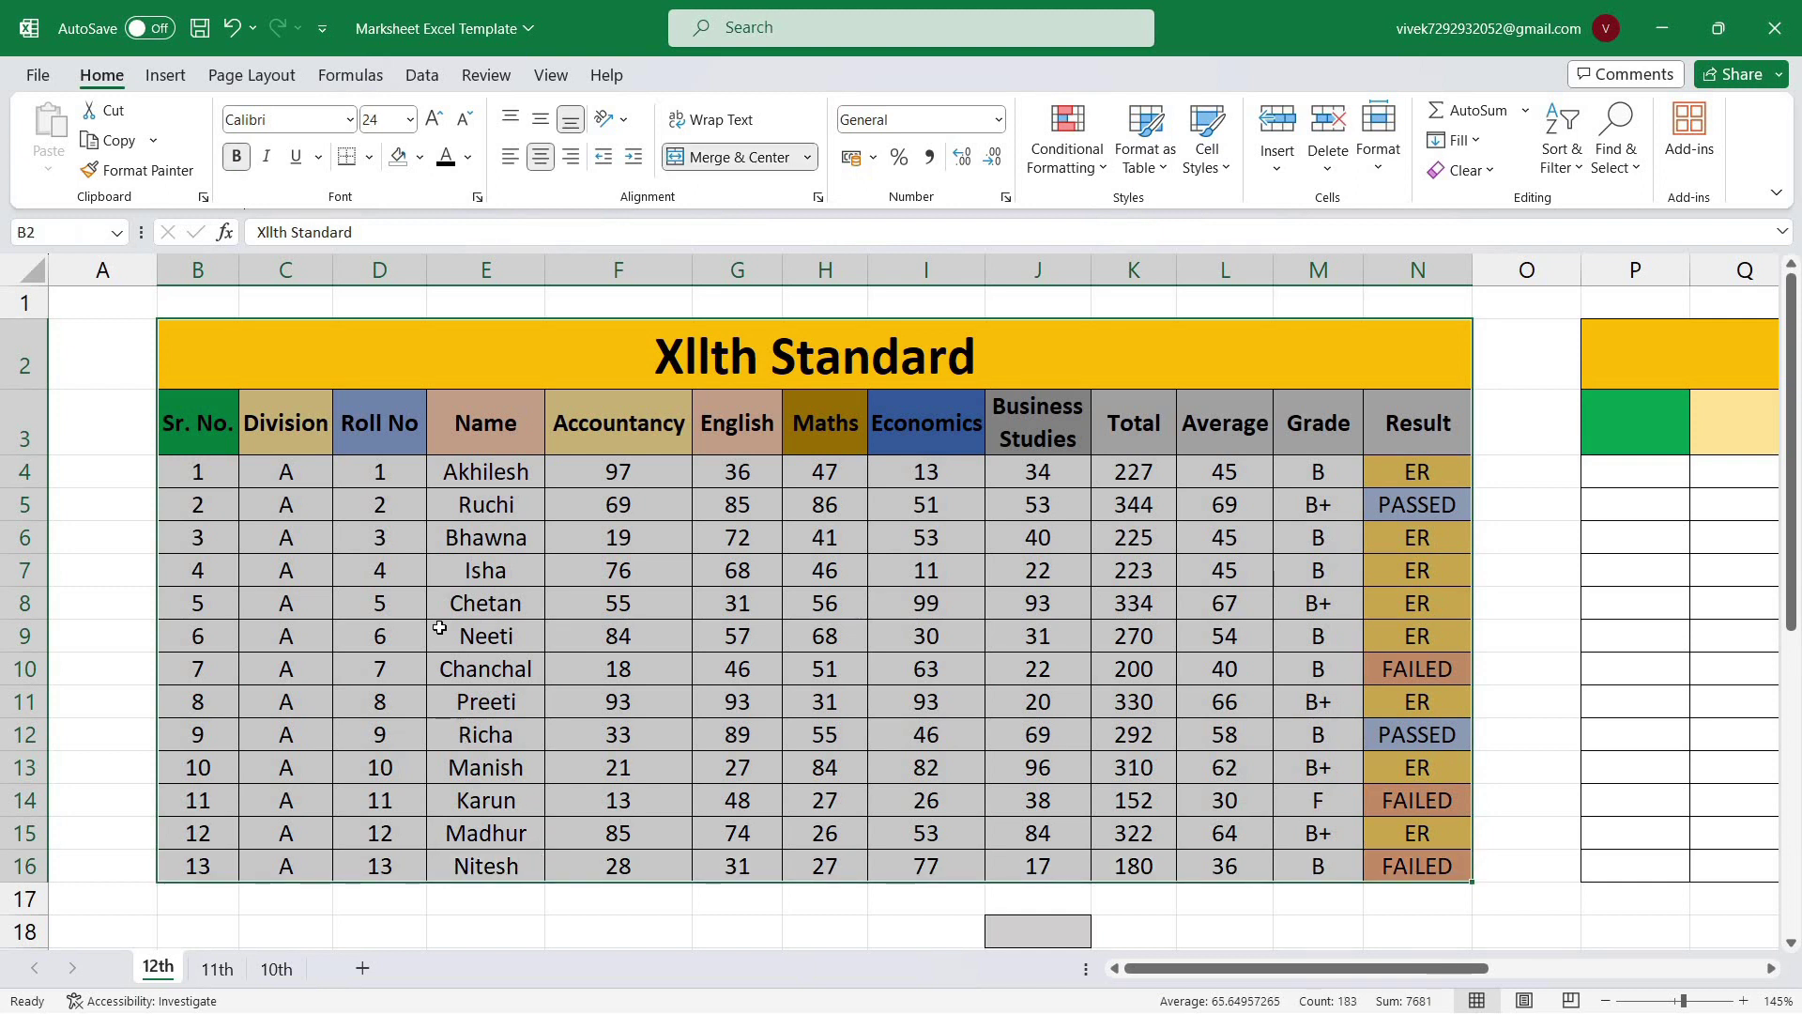
# Step: Paint the marksheet's title band, headers and borders onto empty blocks at B39 and B56
pyautogui.click(156, 174)
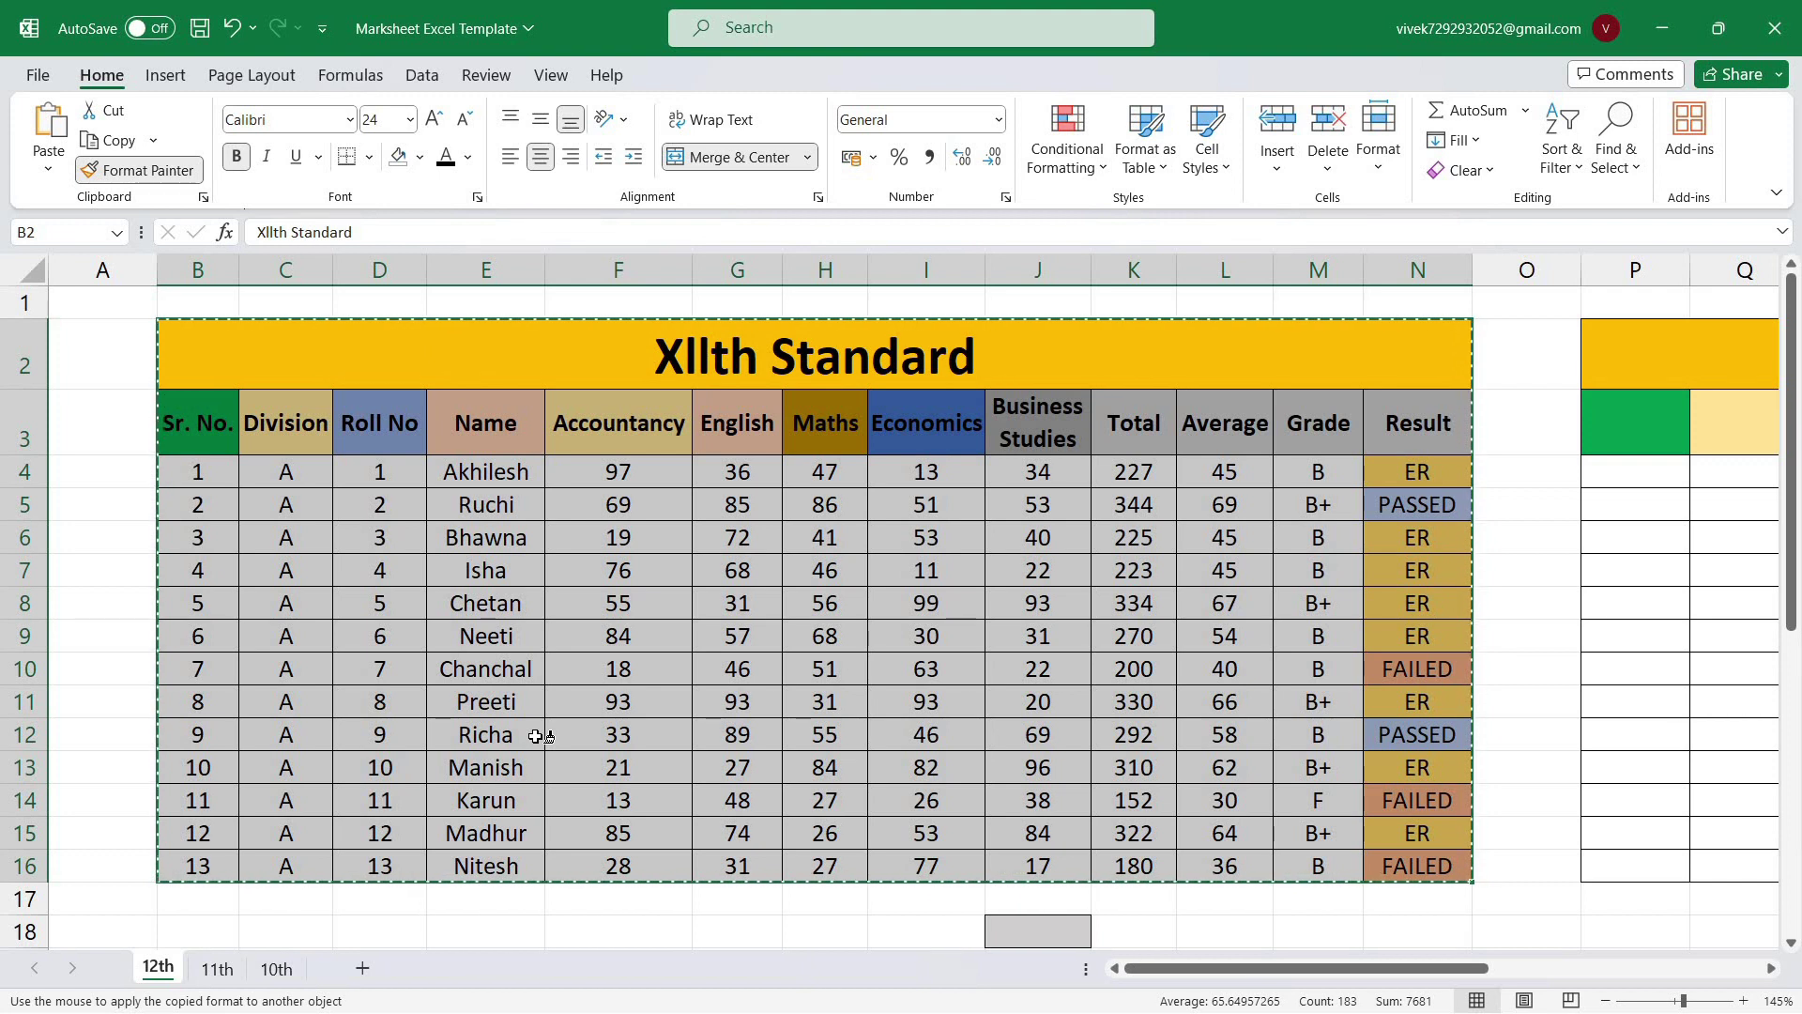
pyautogui.scroll(-2, 583, 703)
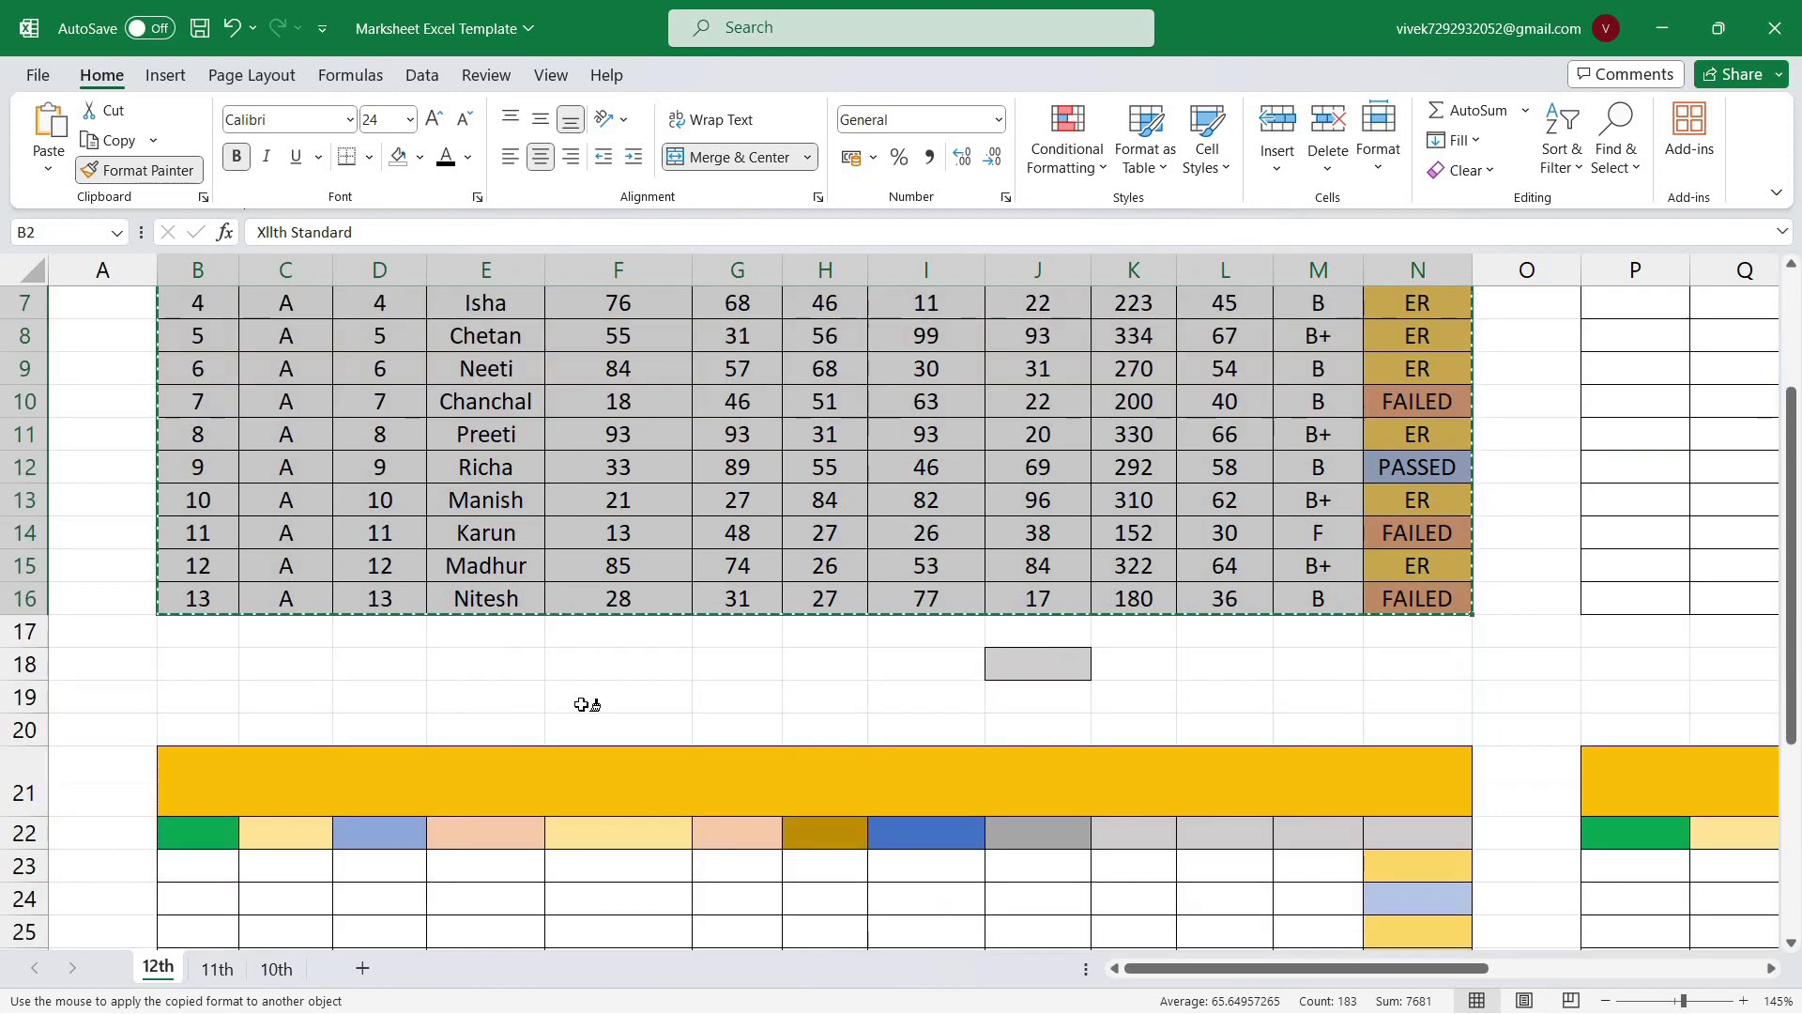
pyautogui.scroll(-10, 526, 671)
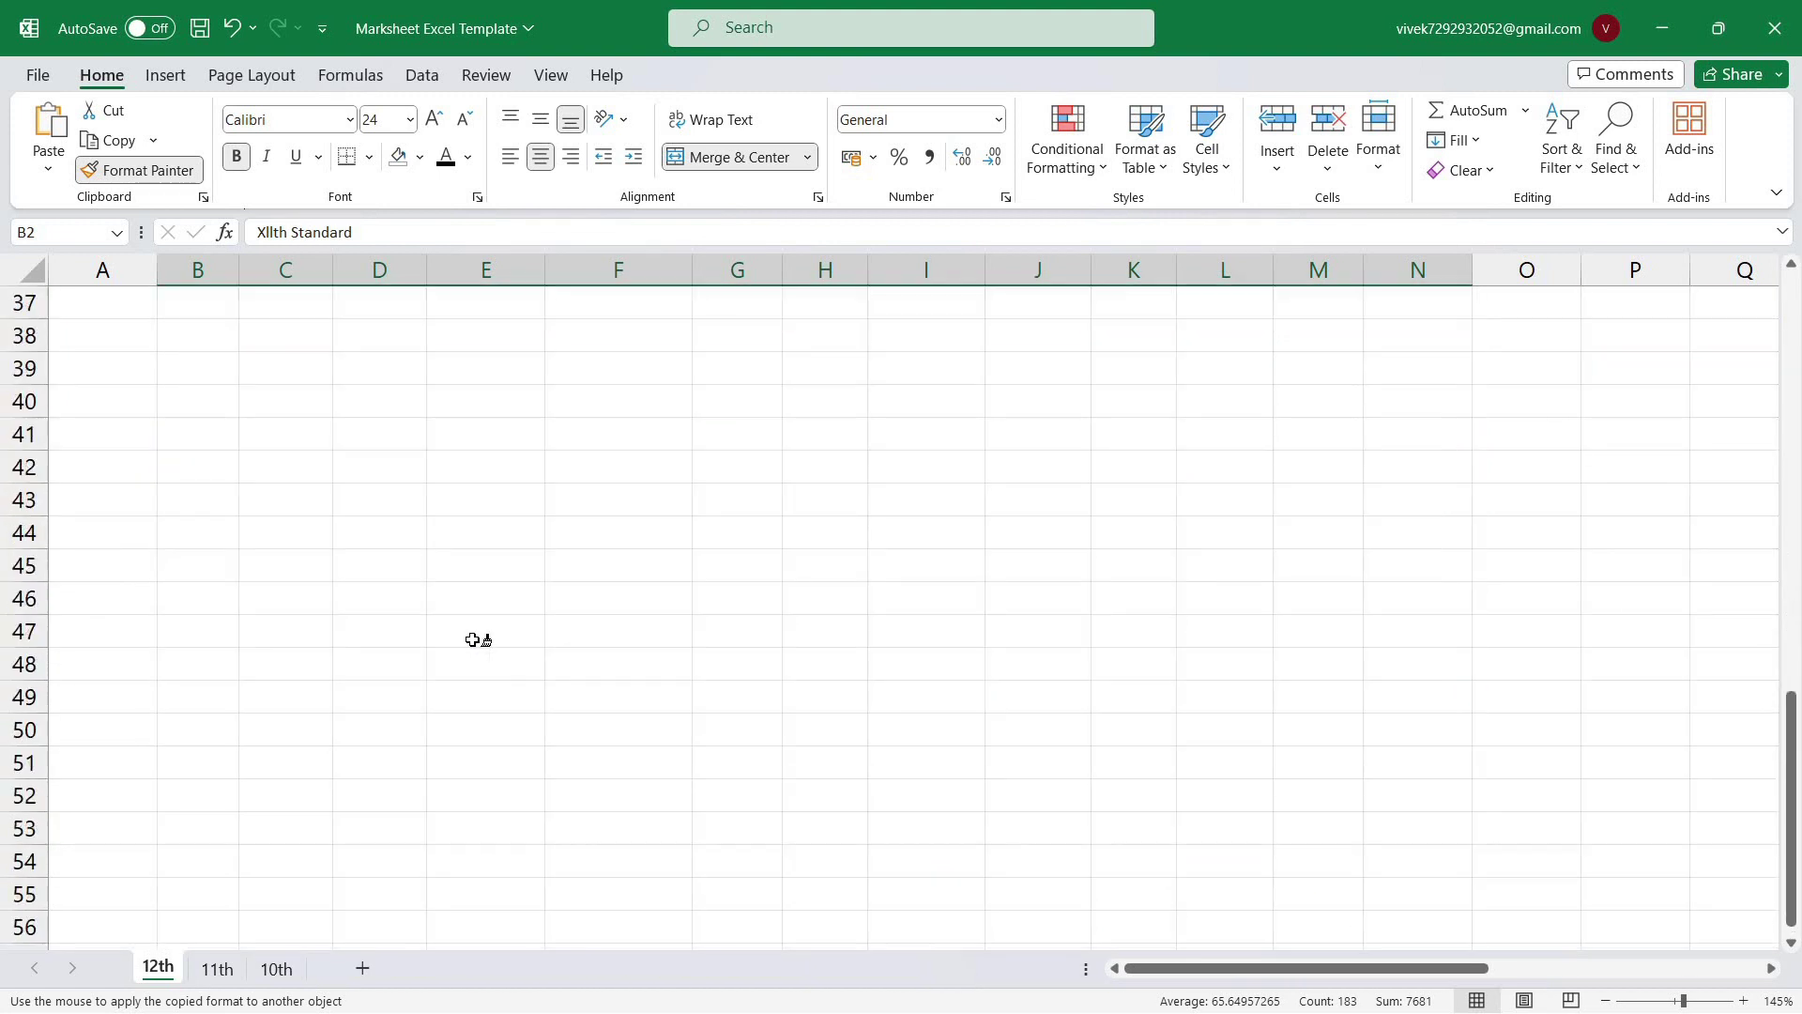
pyautogui.click(181, 367)
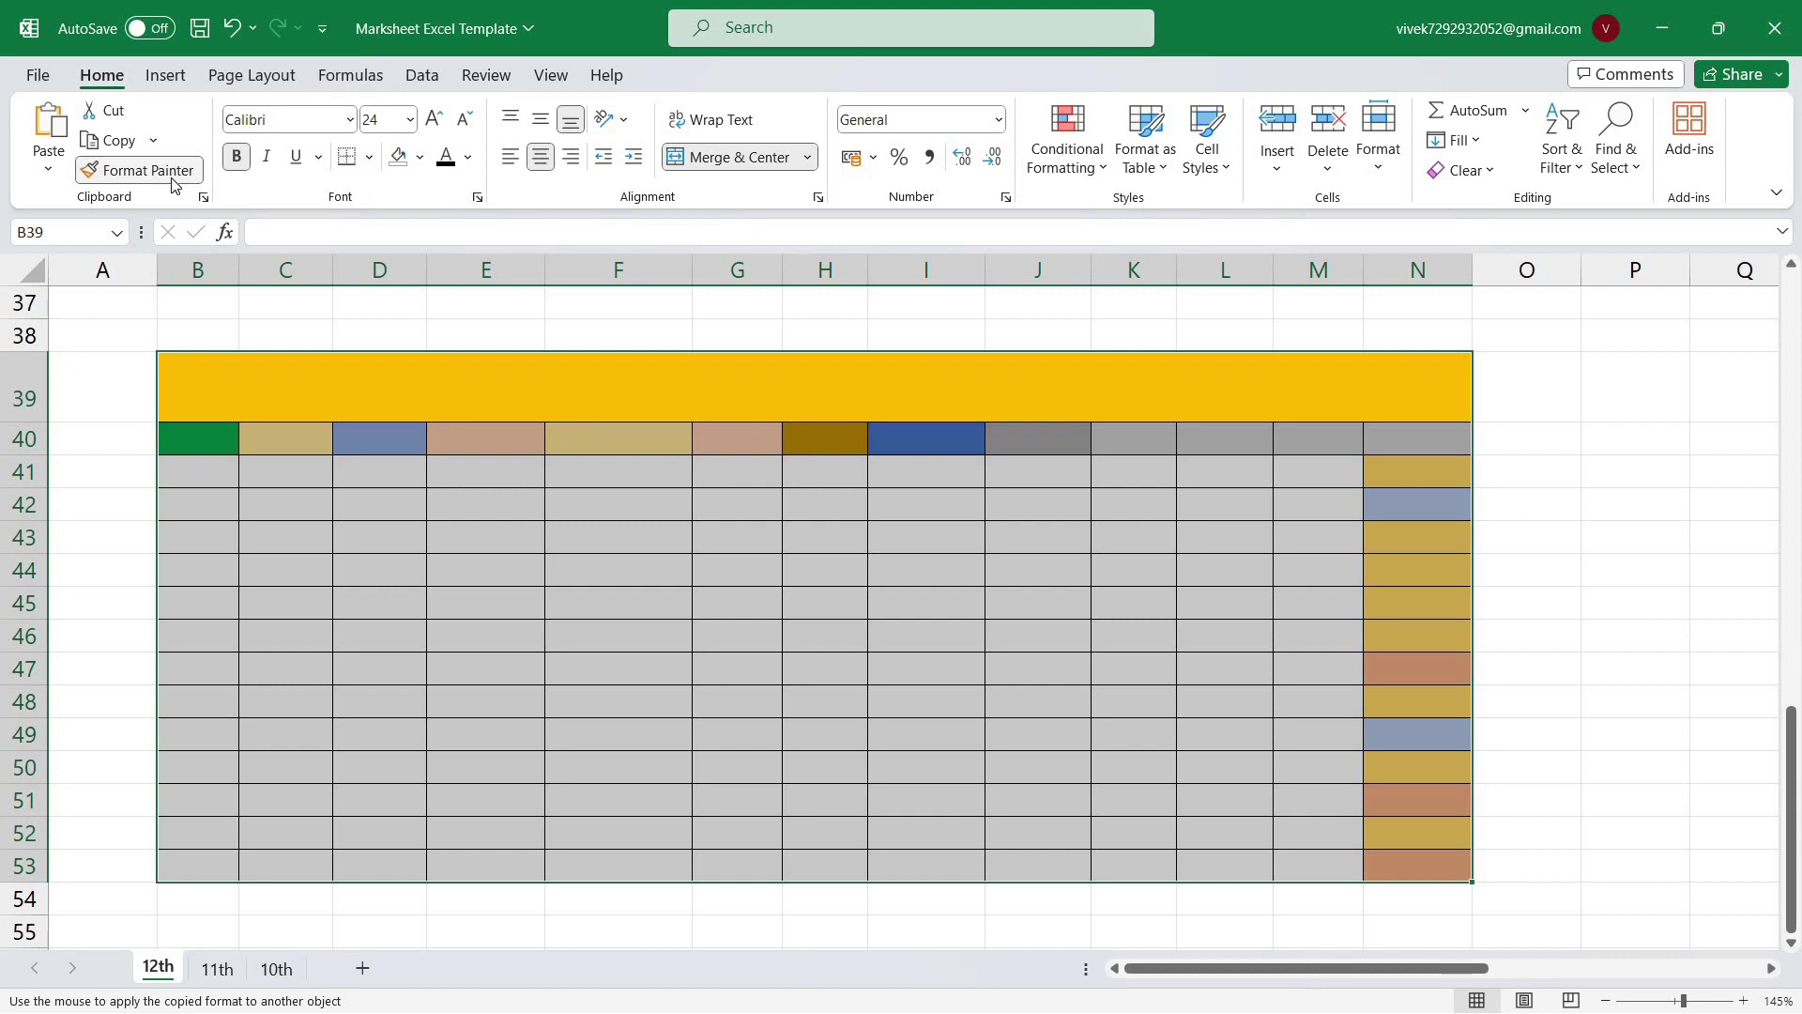
pyautogui.scroll(-3, 610, 563)
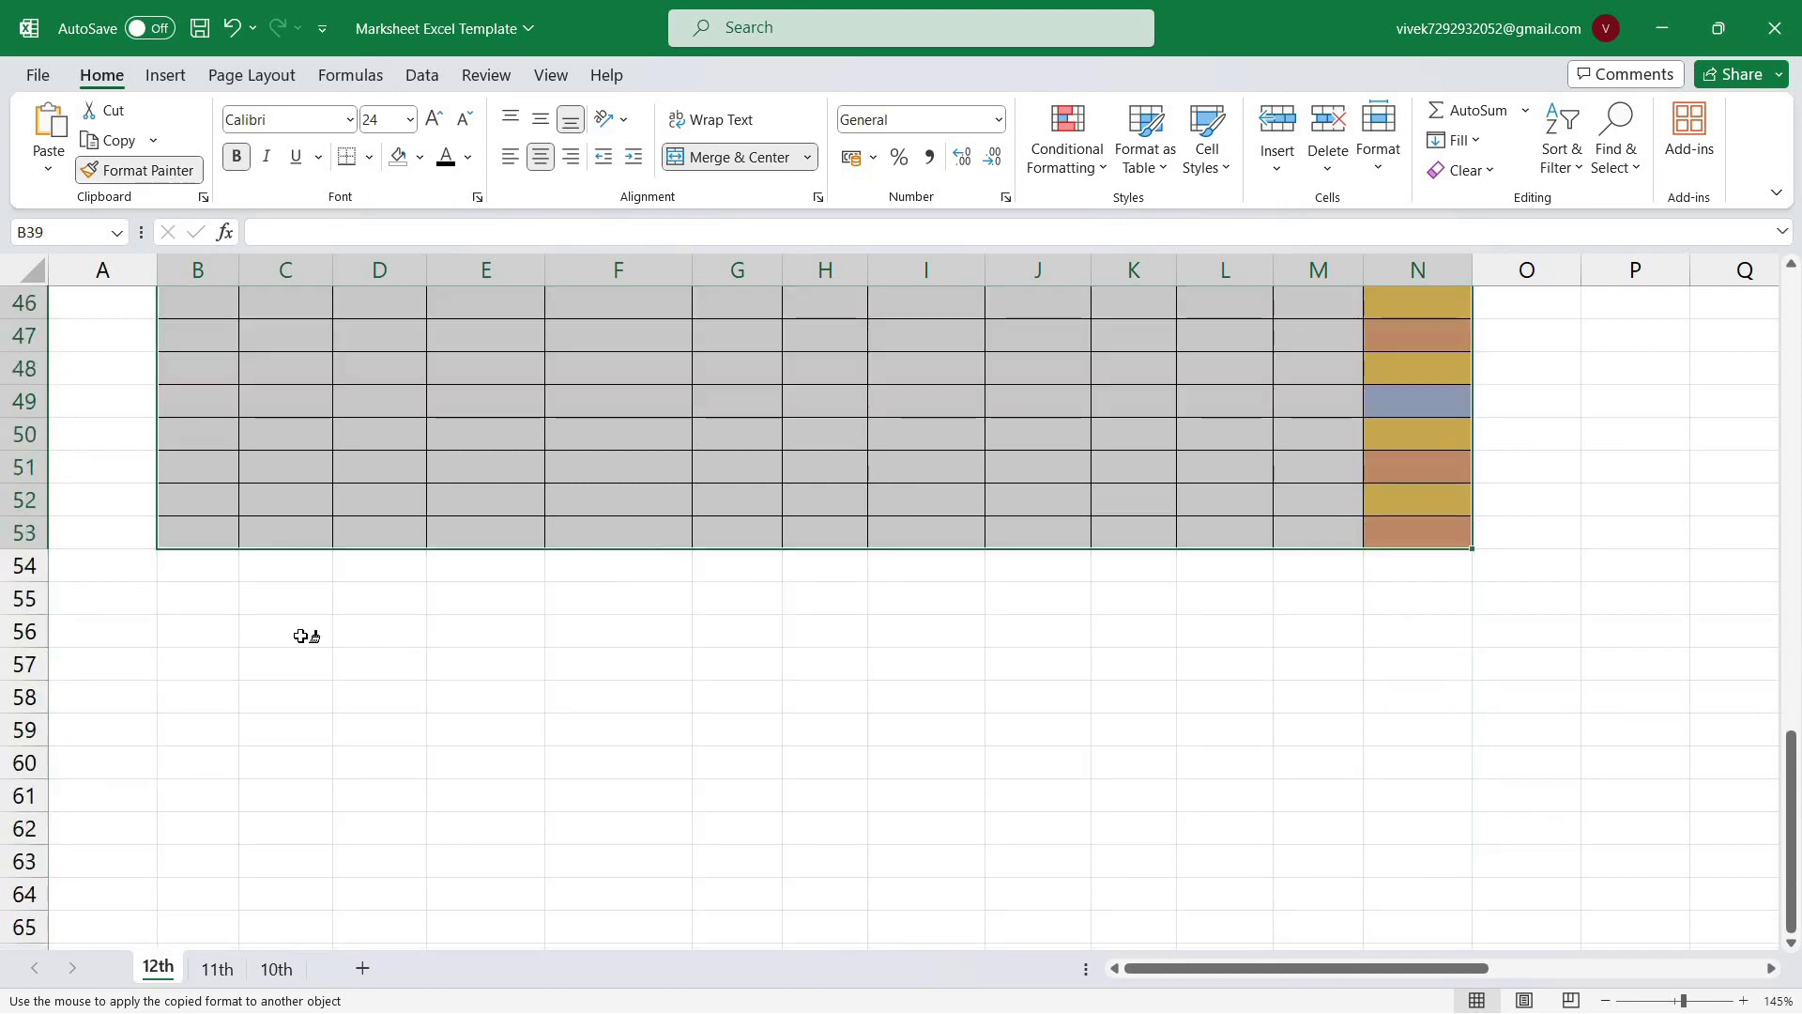
pyautogui.click(188, 624)
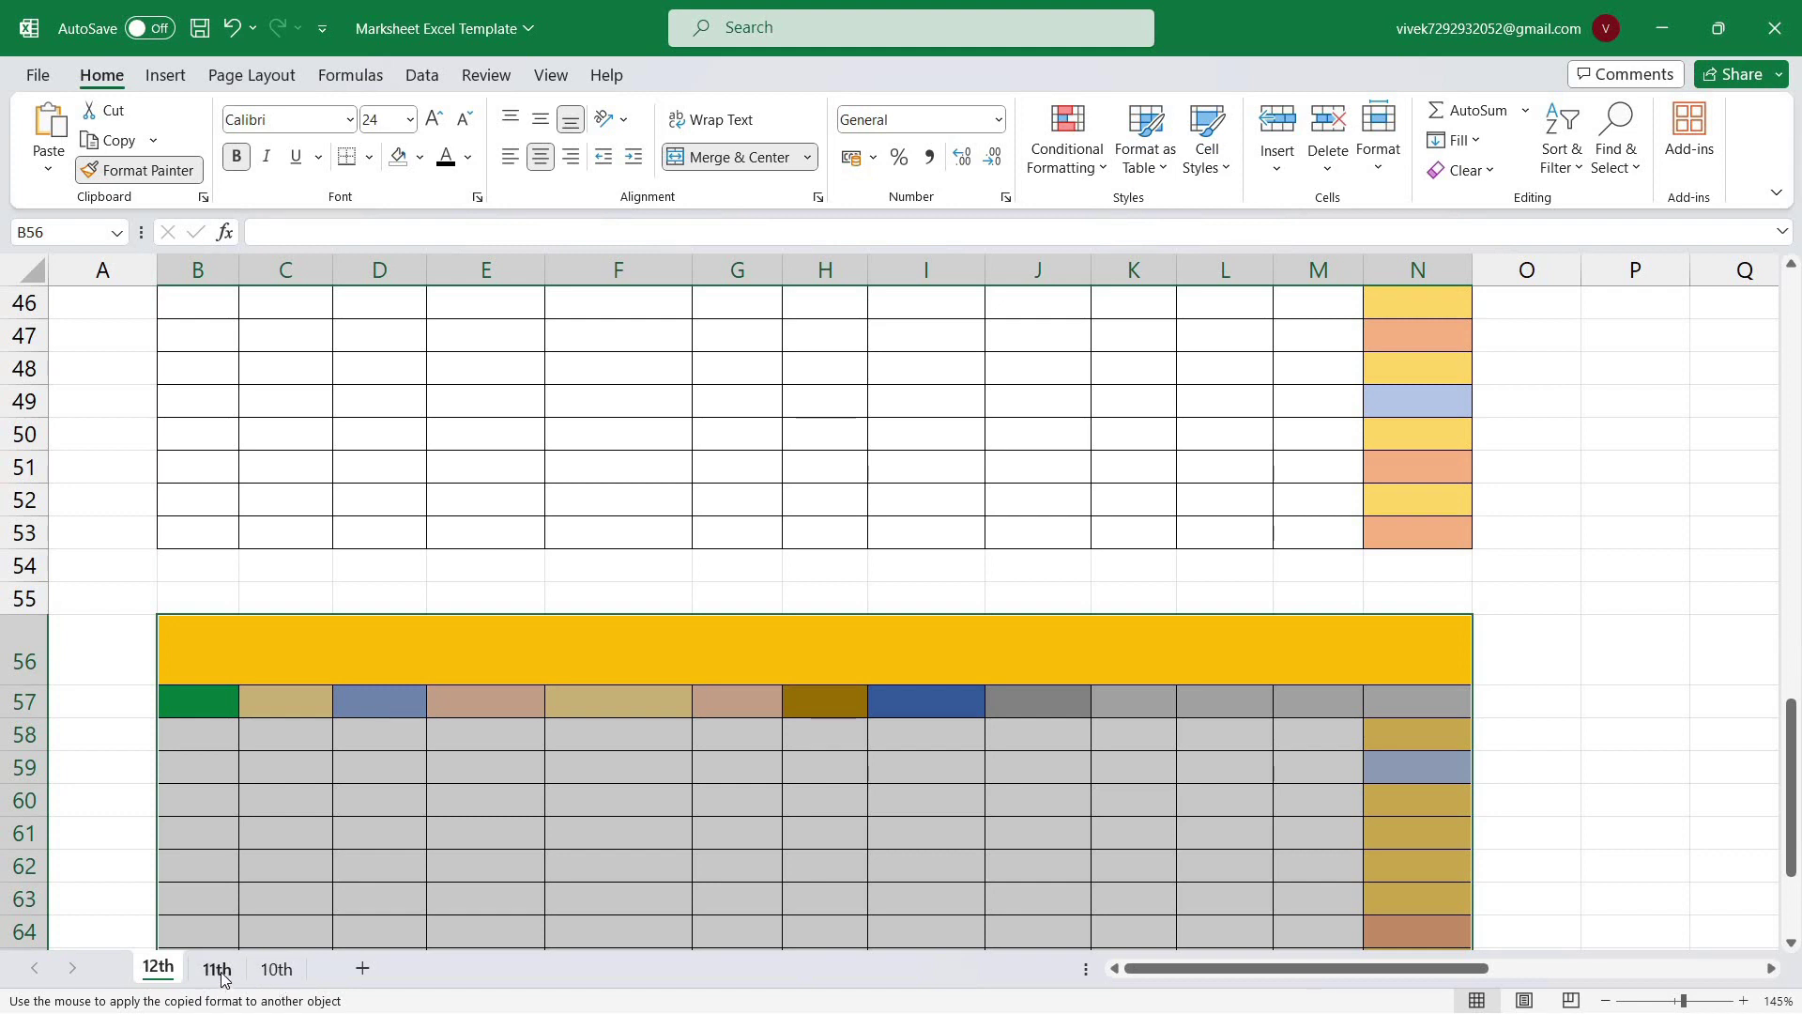
# Step: Apply the marksheet formatting to the XIth Standard table B2:N16 on the 11th sheet
pyautogui.click(131, 183)
pyautogui.click(217, 967)
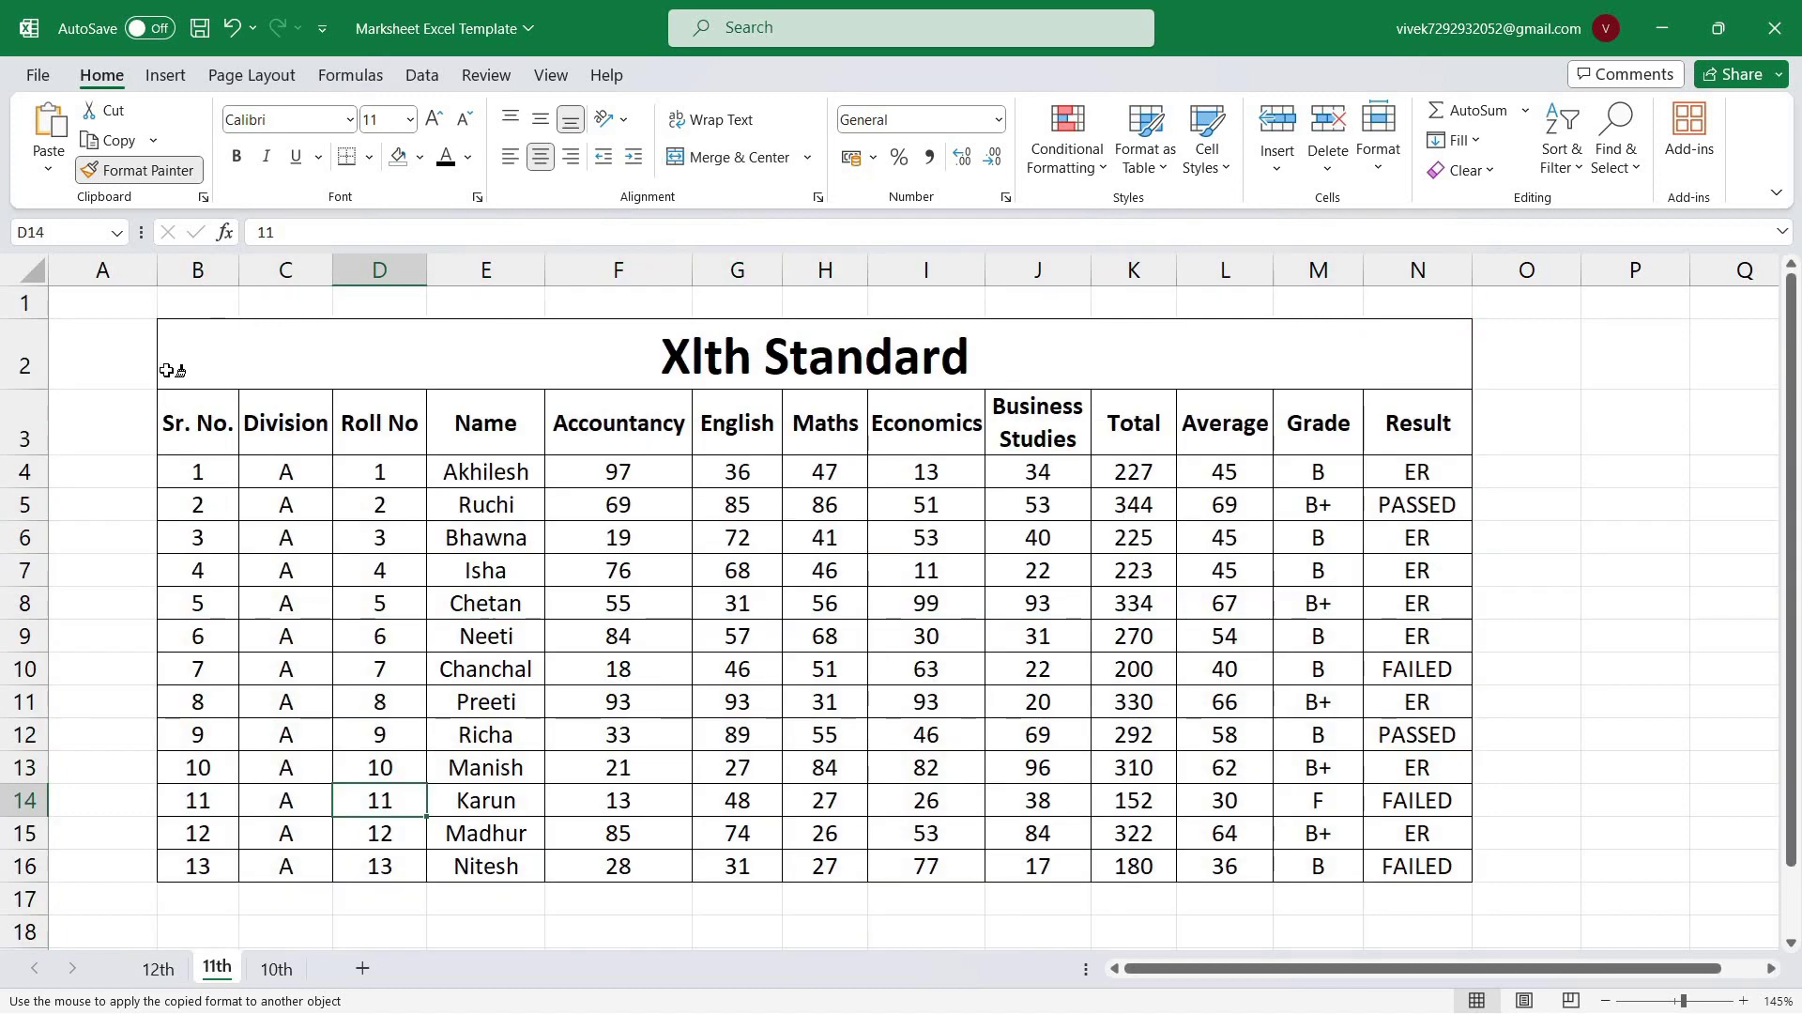
pyautogui.moveTo(176, 354); pyautogui.dragTo(785, 865)
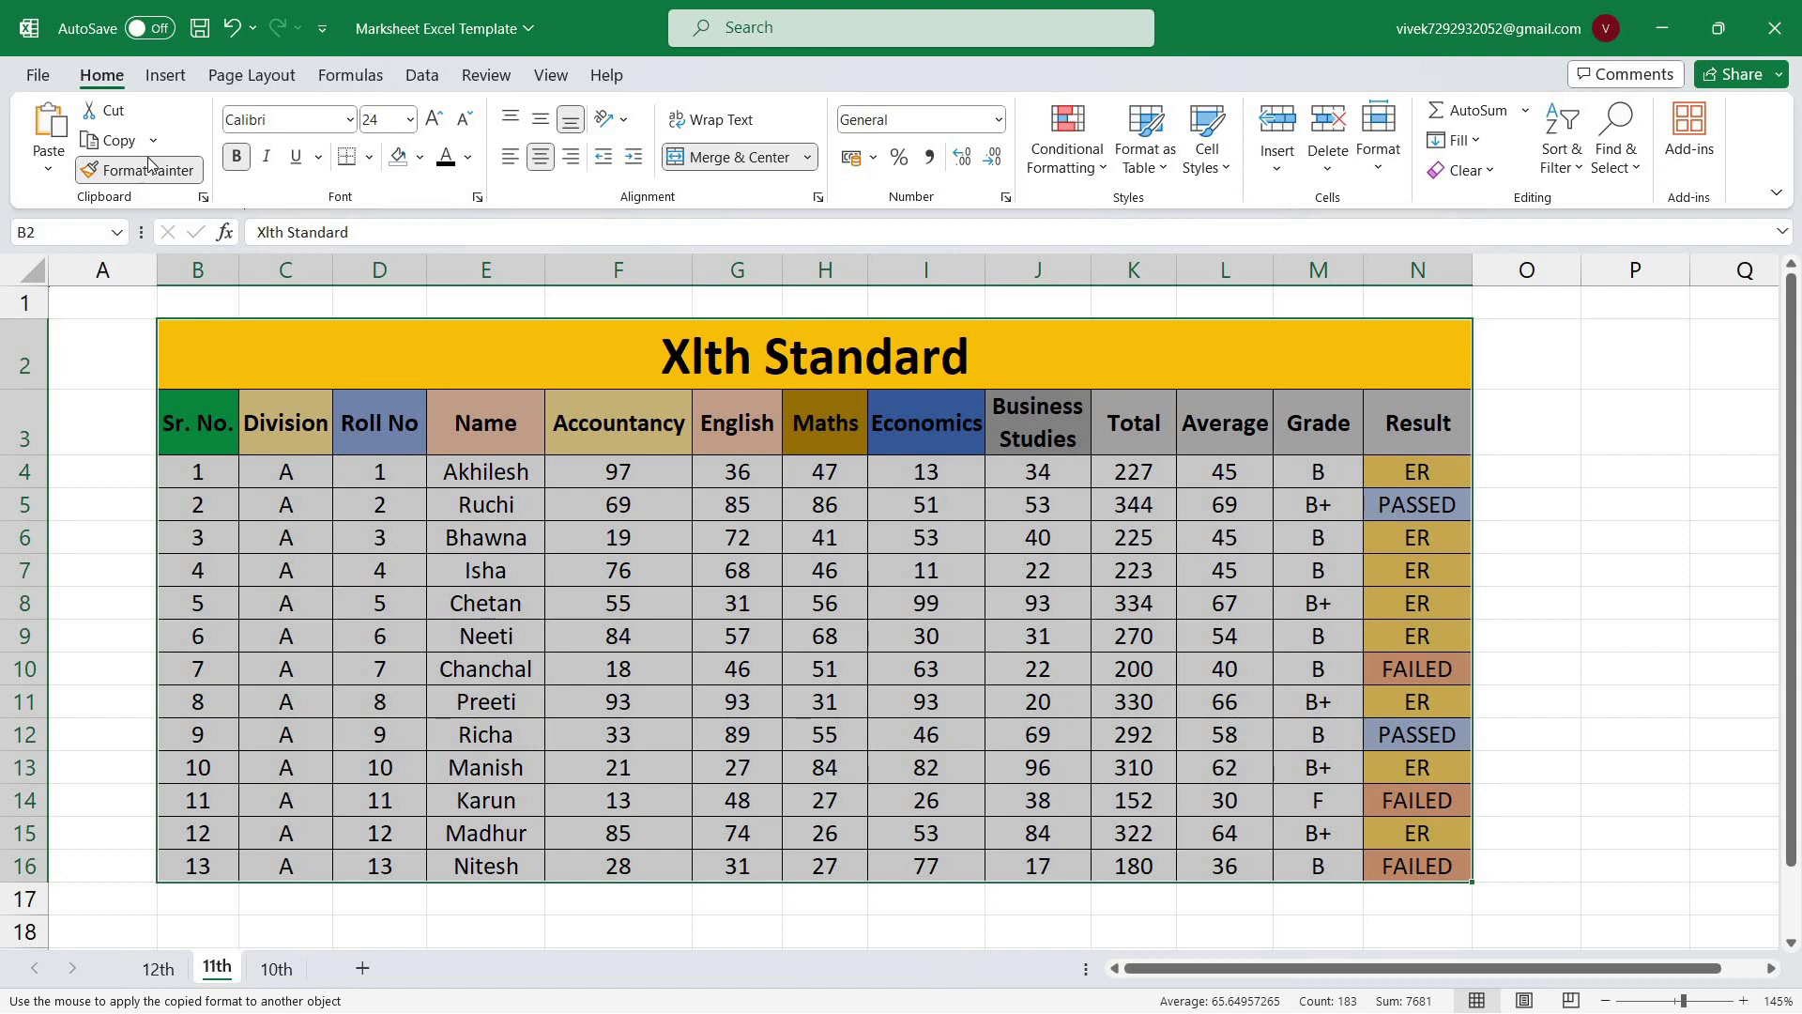
# Step: Apply the marksheet formatting to the Xth Standard table B2:N16 on the 10th sheet
pyautogui.click(276, 969)
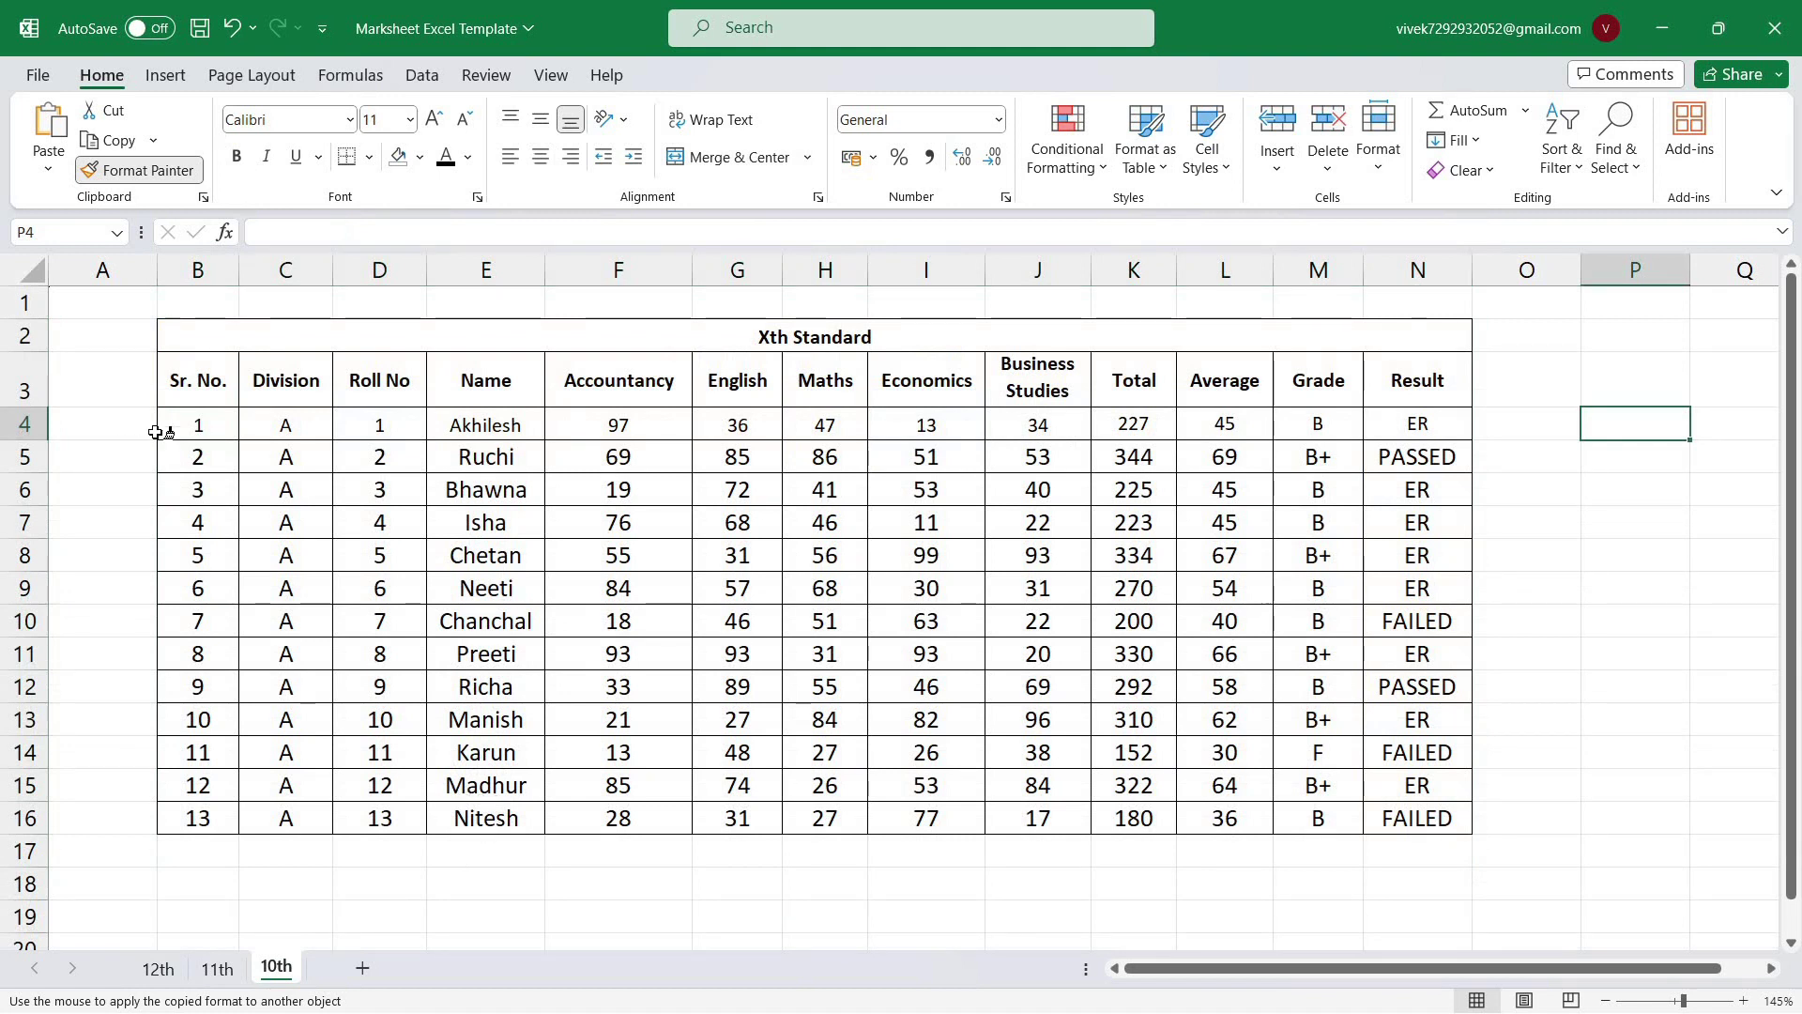
pyautogui.moveTo(199, 341); pyautogui.dragTo(522, 817)
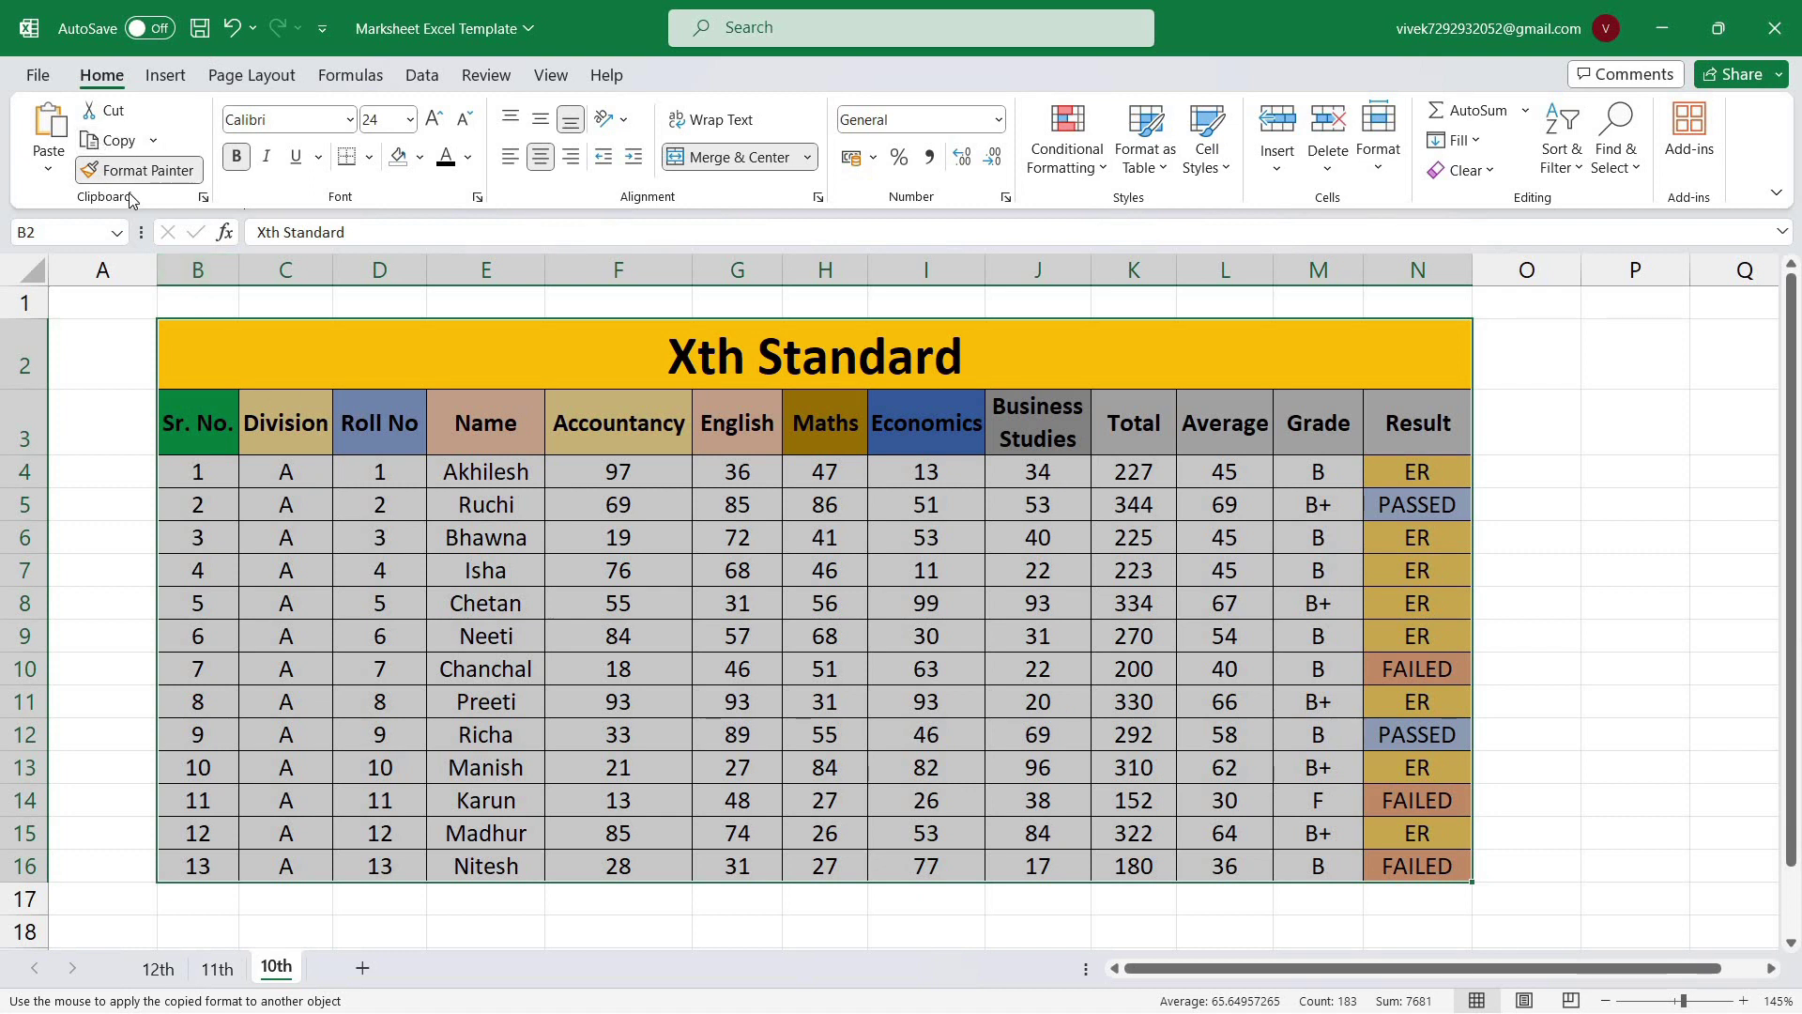
# Step: Turn off Format Painter and select H13 to review the finished Xth Standard marksheet
pyautogui.press('Escape')
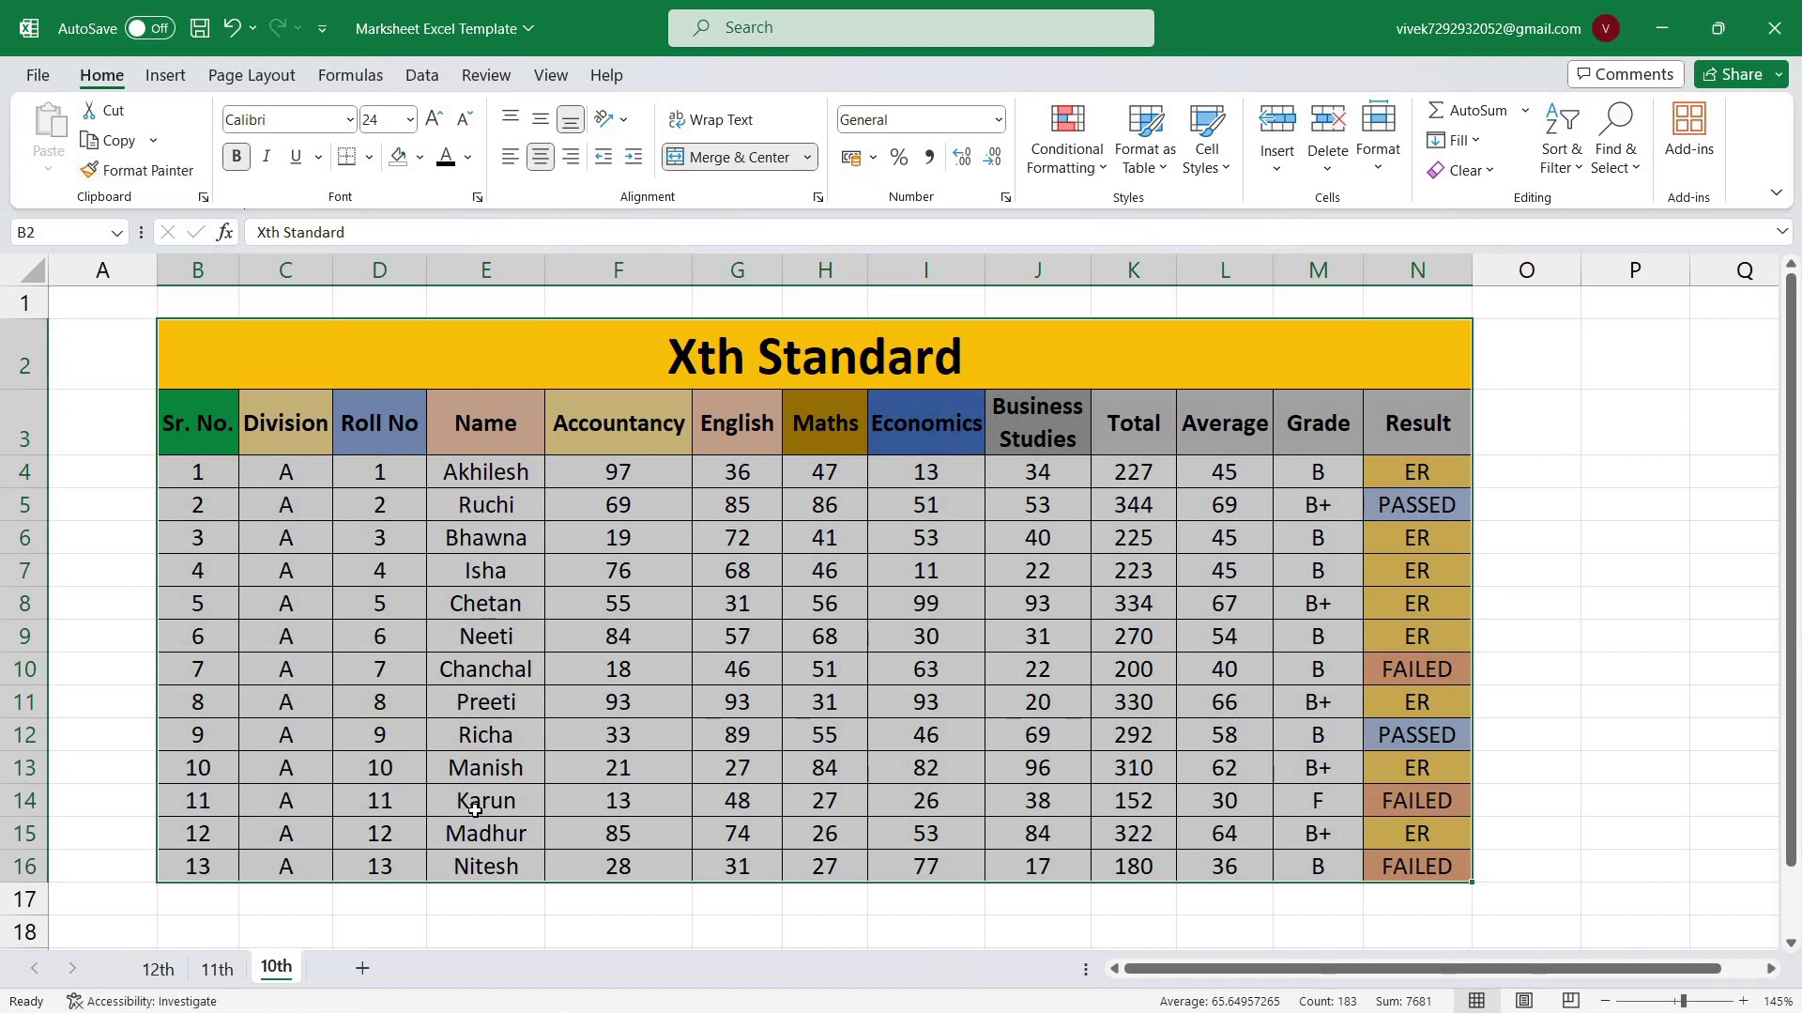
pyautogui.click(852, 762)
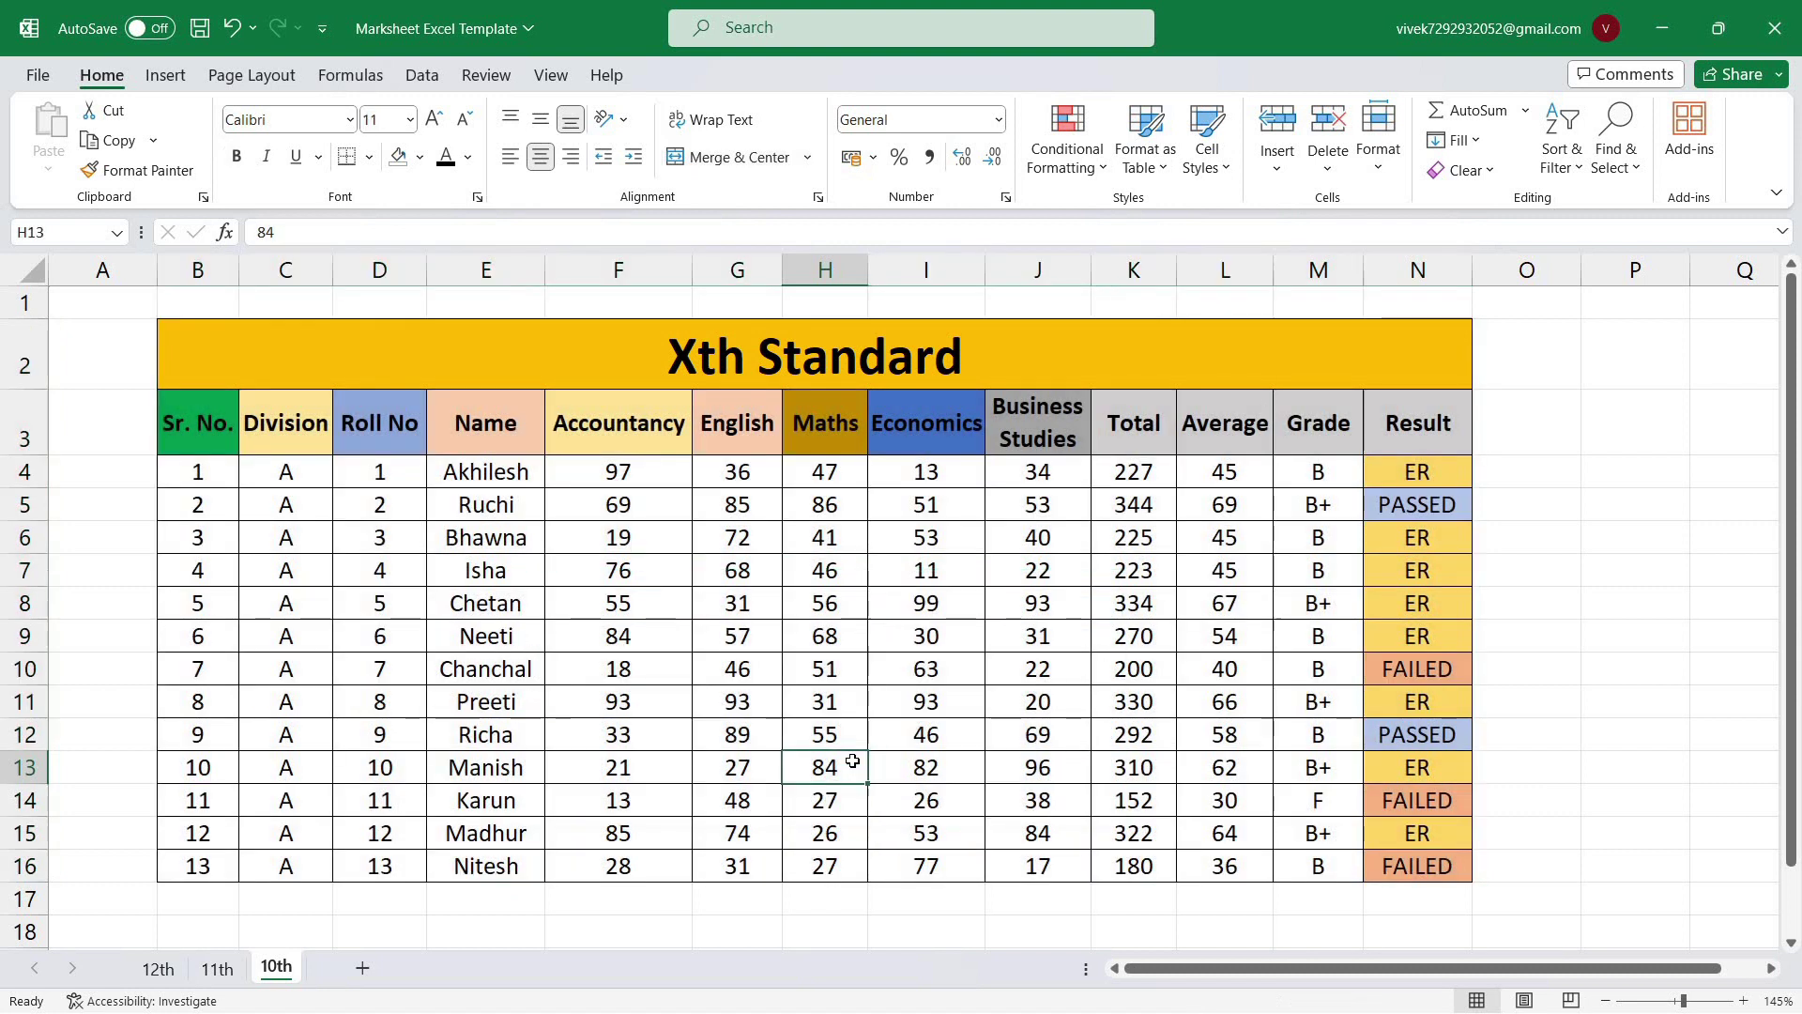